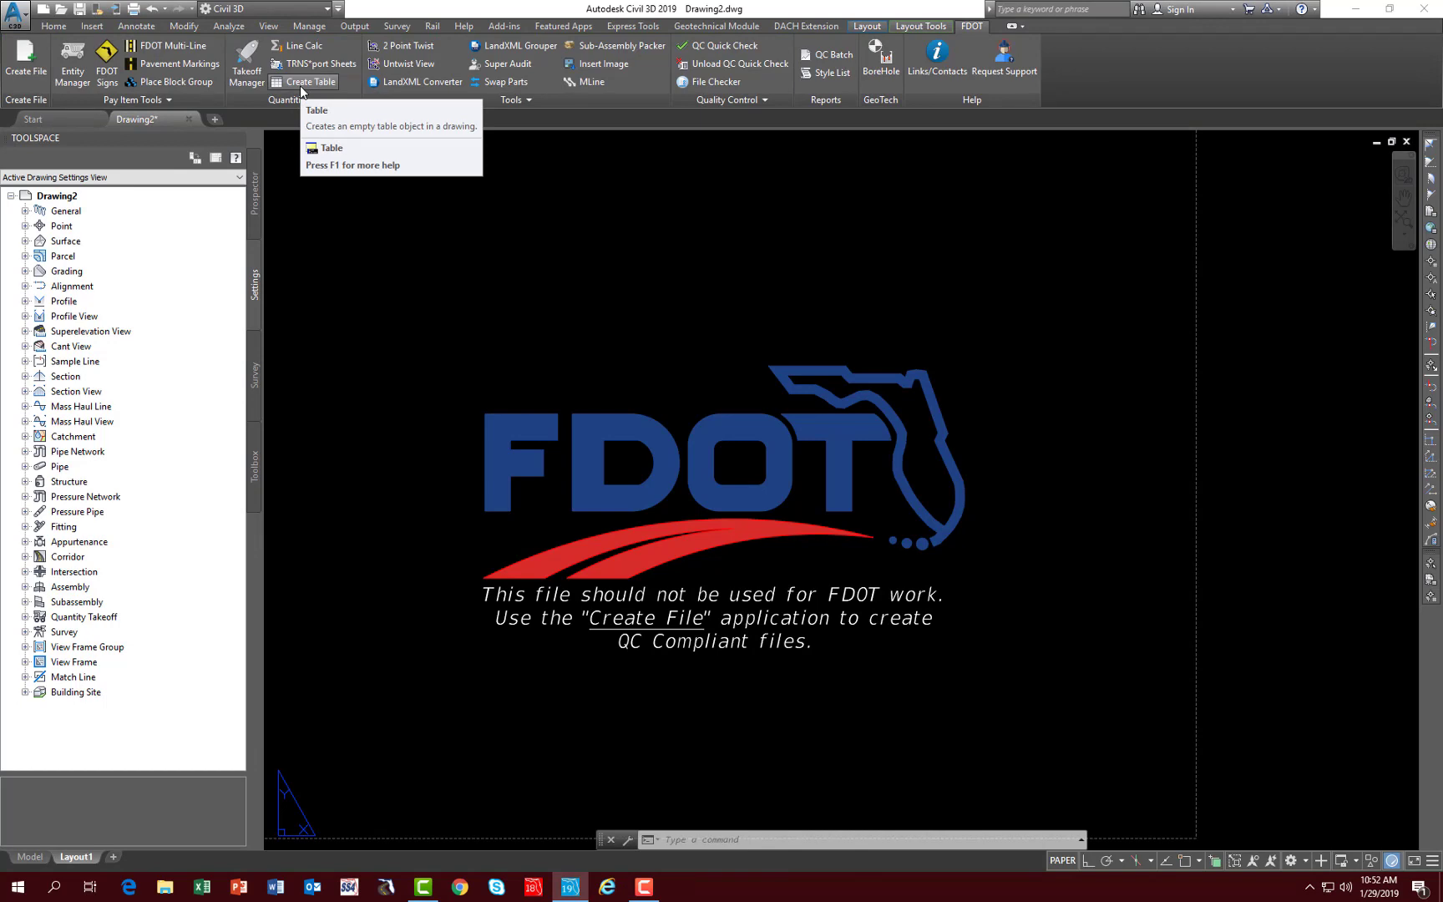
- Review the available table styles and insertion options for a new table, then cancel without inserting one
click(300, 86)
drag(680, 270, 712, 277)
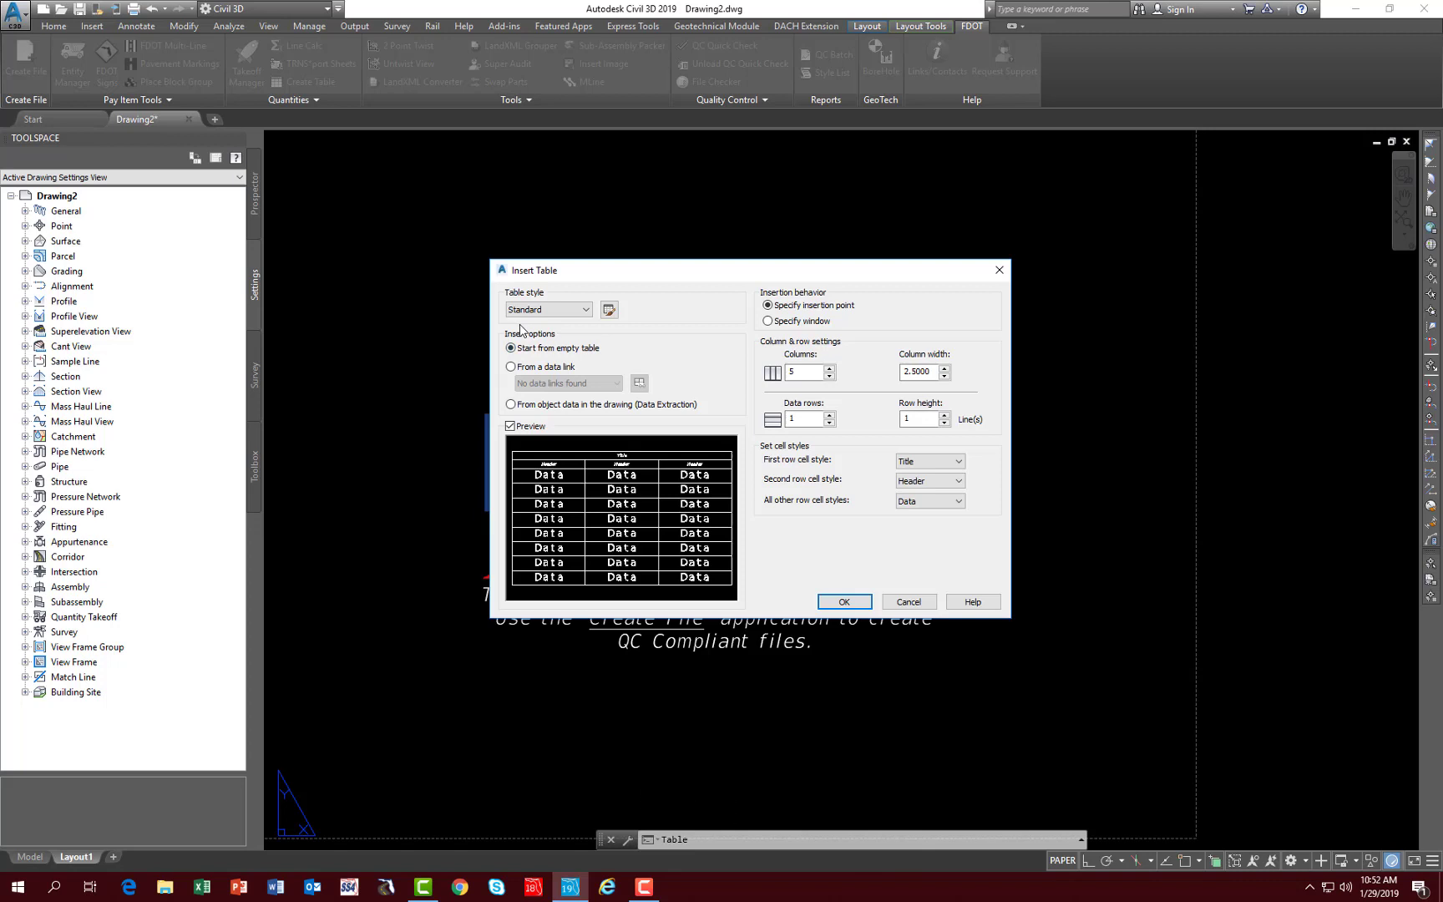
click(584, 311)
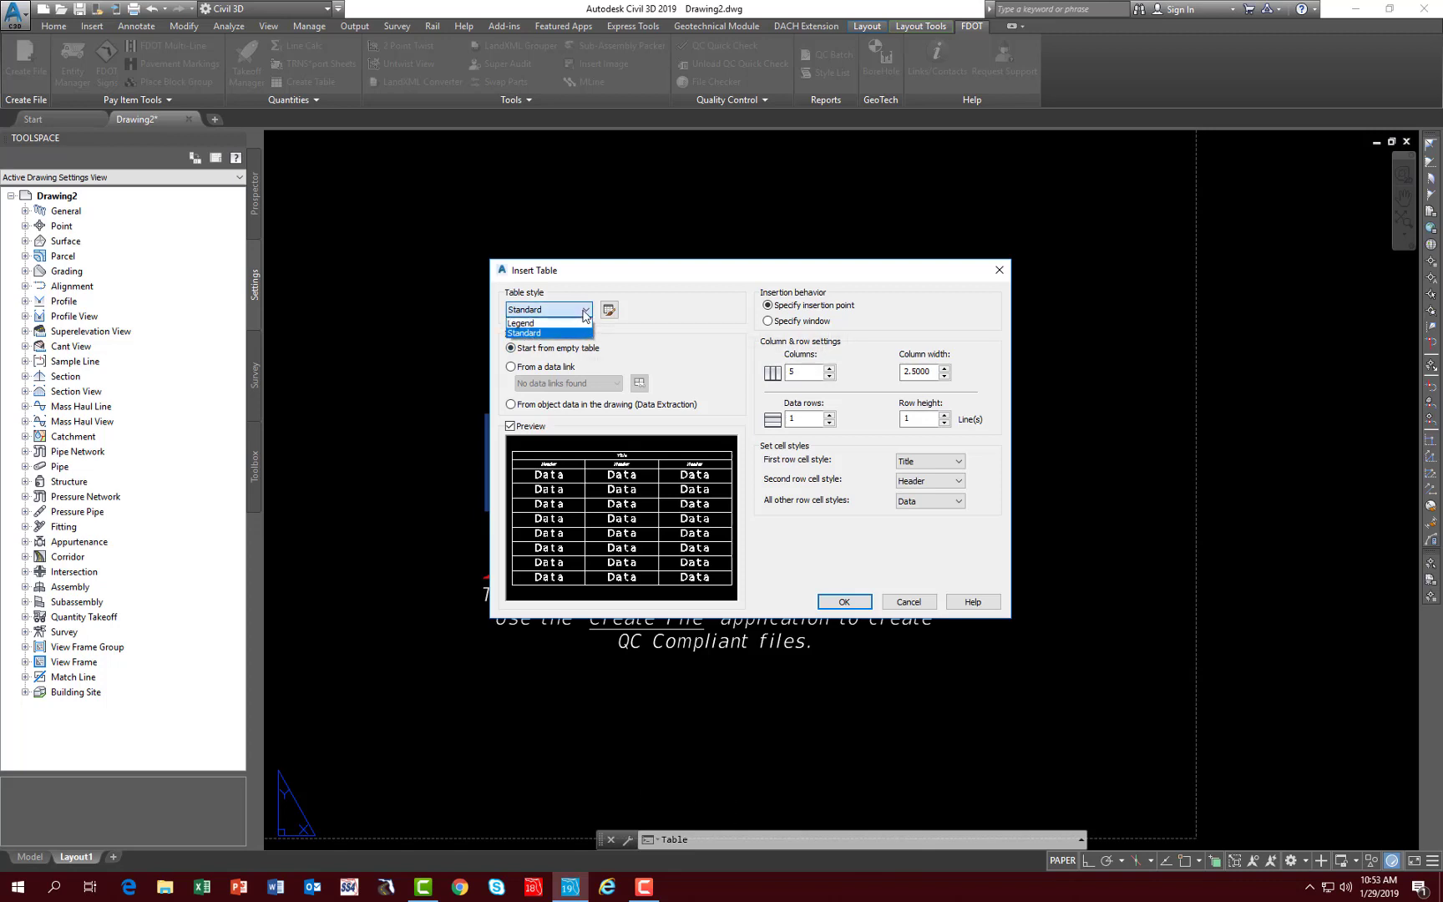
click(584, 310)
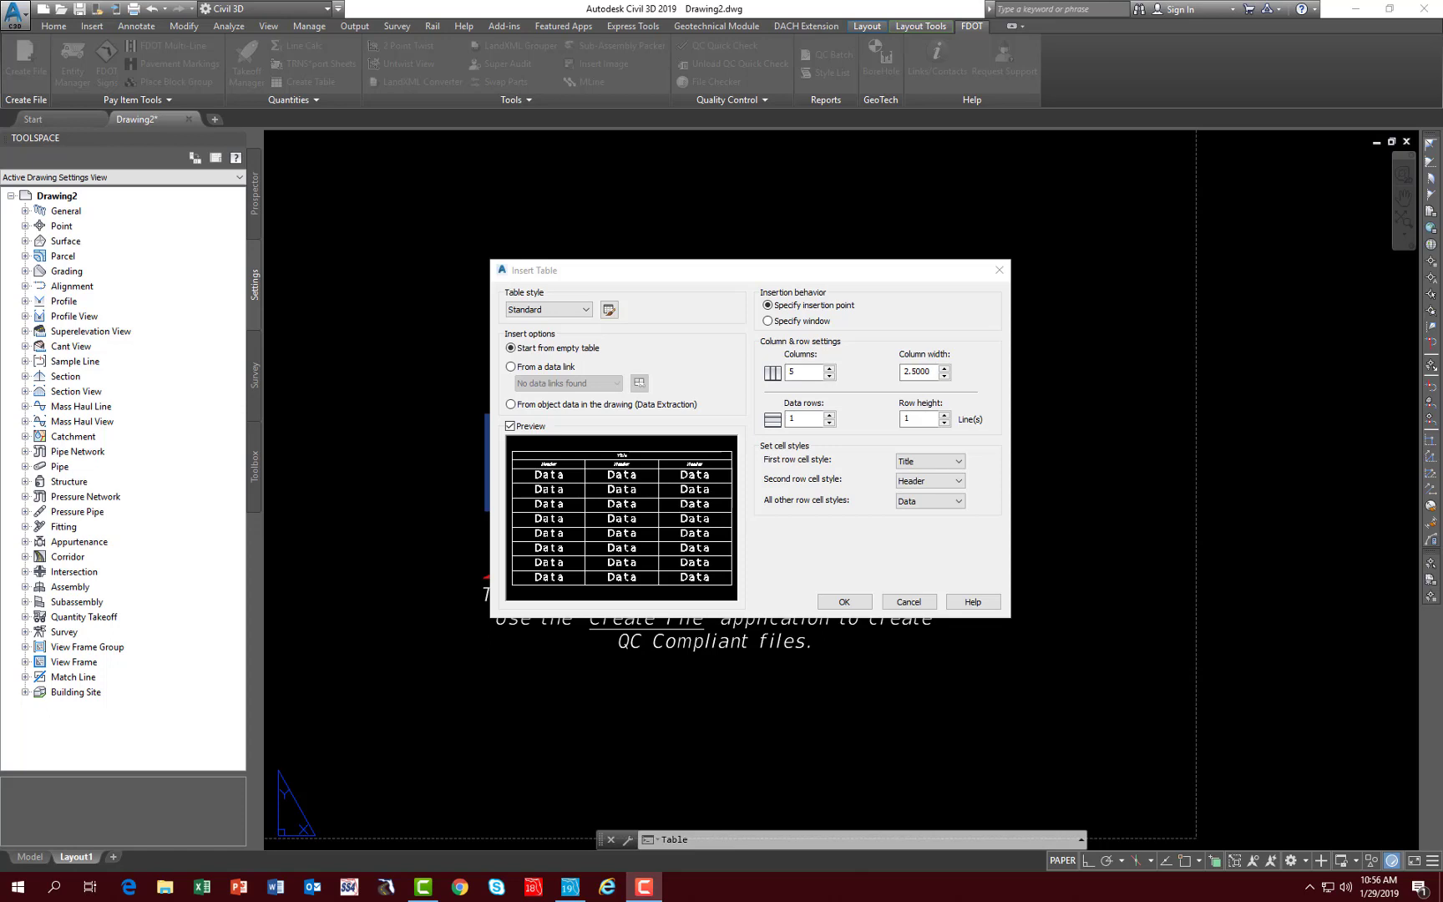
click(908, 602)
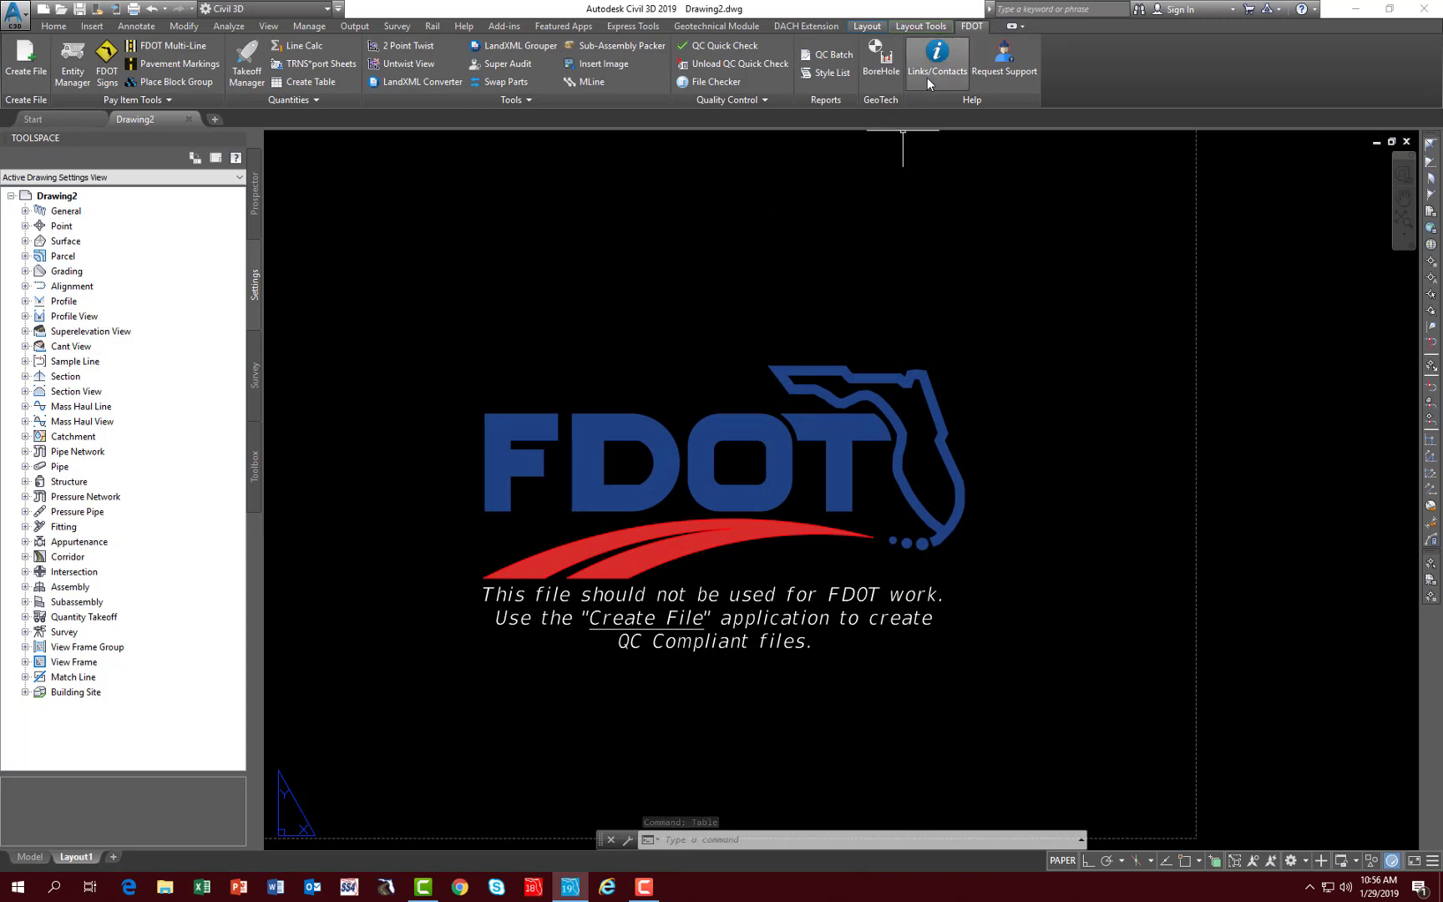
- Open the FDOT2019.C3D directory in File Explorer from the engineering links of the FDOT Links/Contacts tool
mouse_move(927, 78)
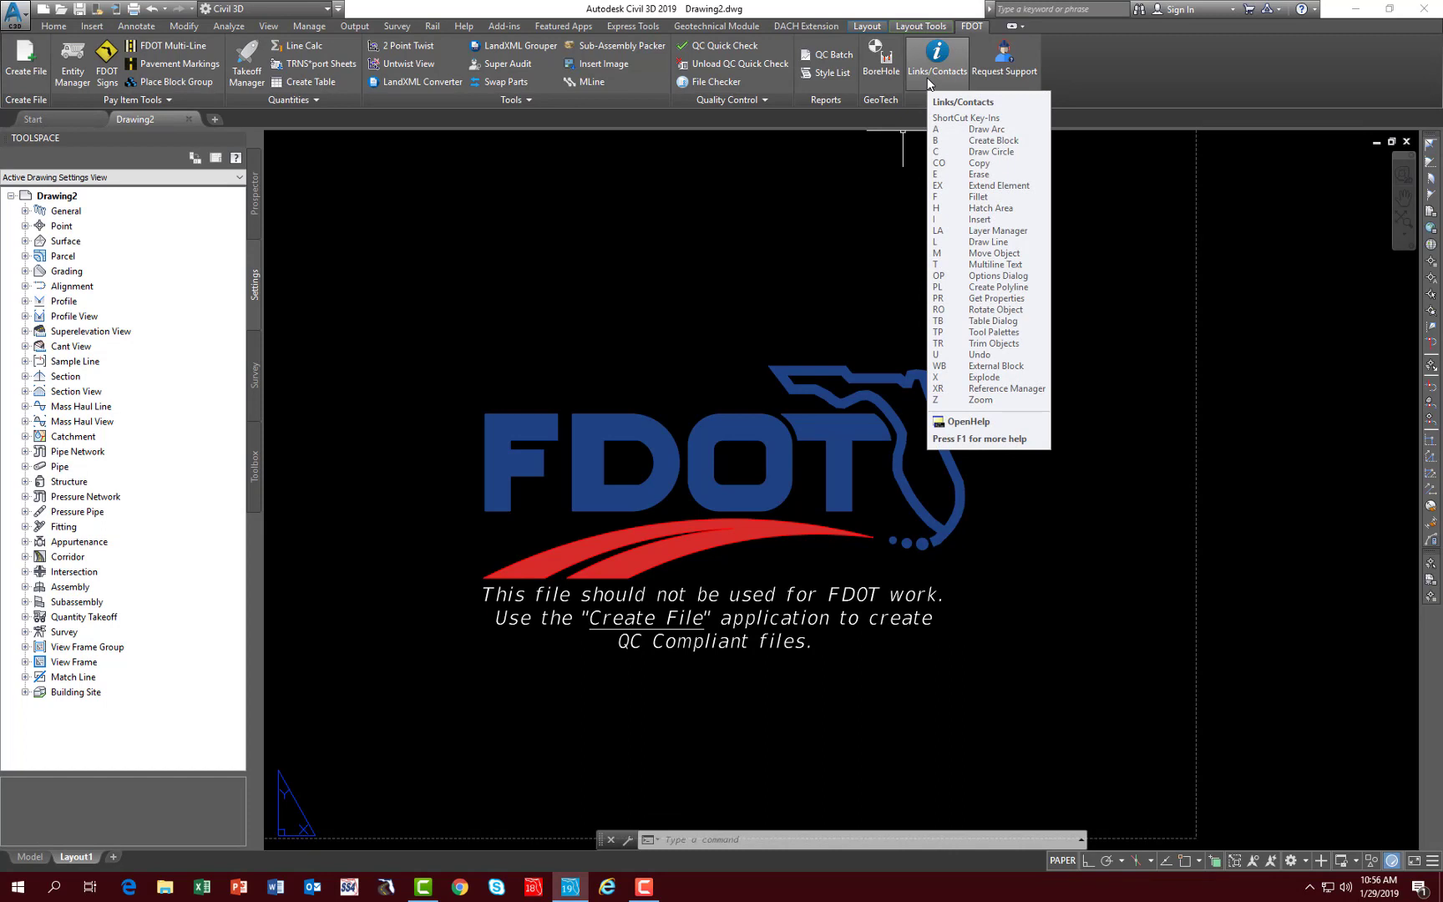
click(927, 78)
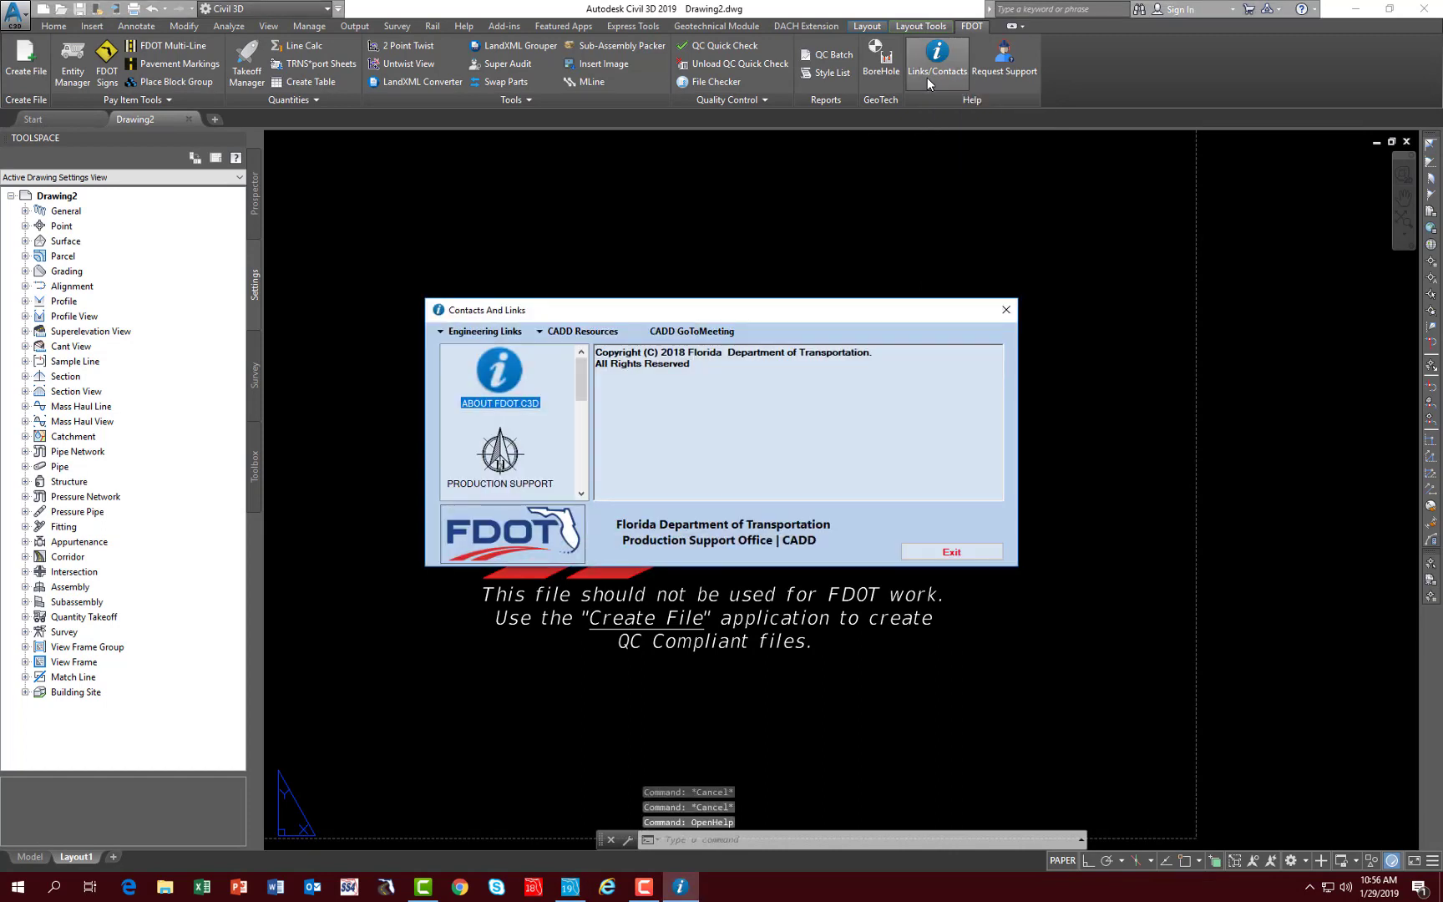
click(478, 332)
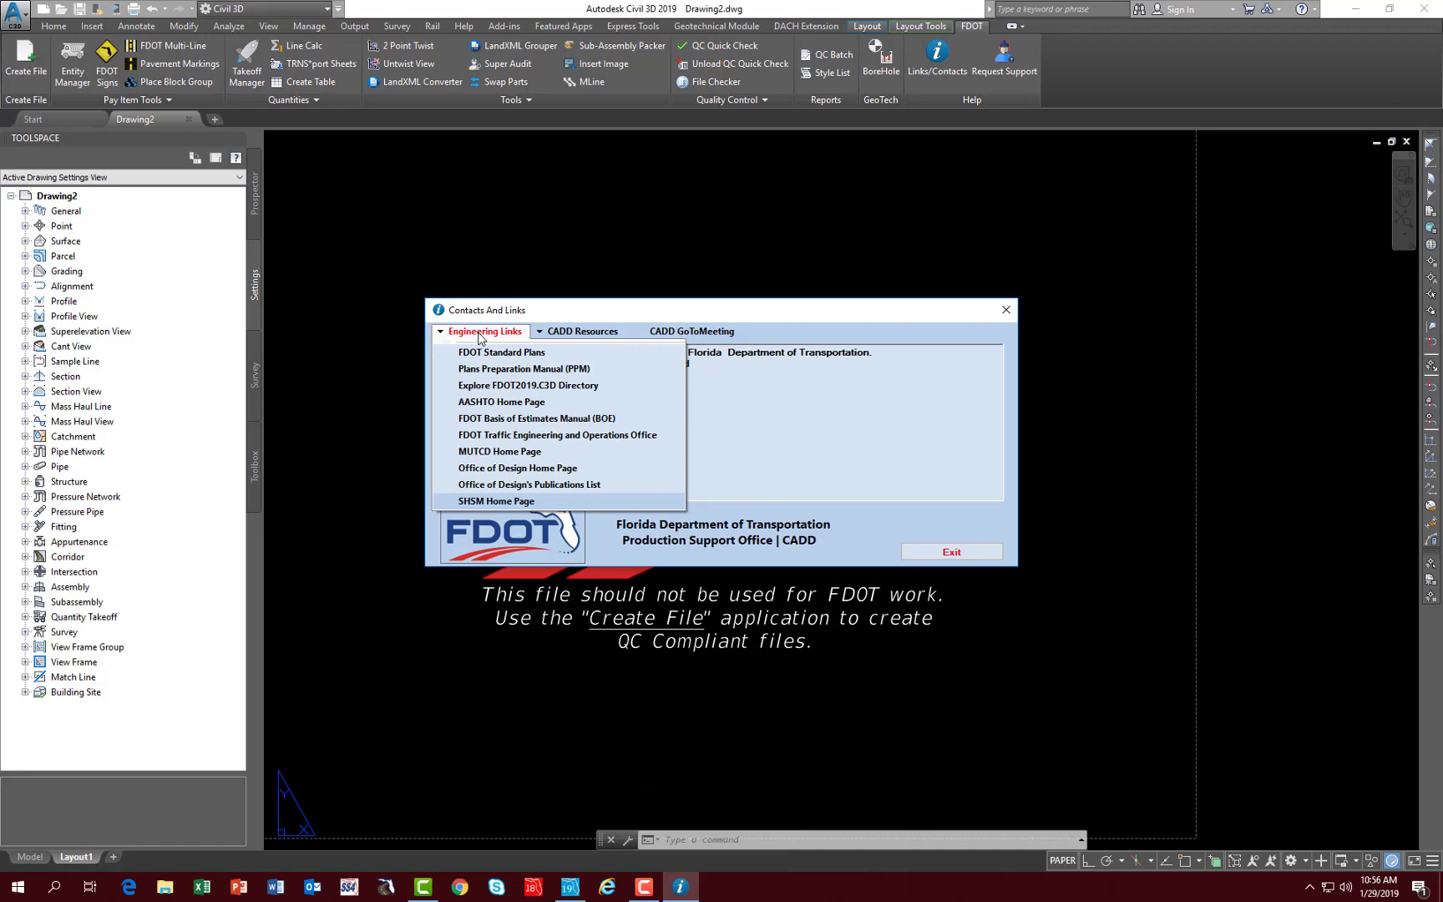
click(507, 387)
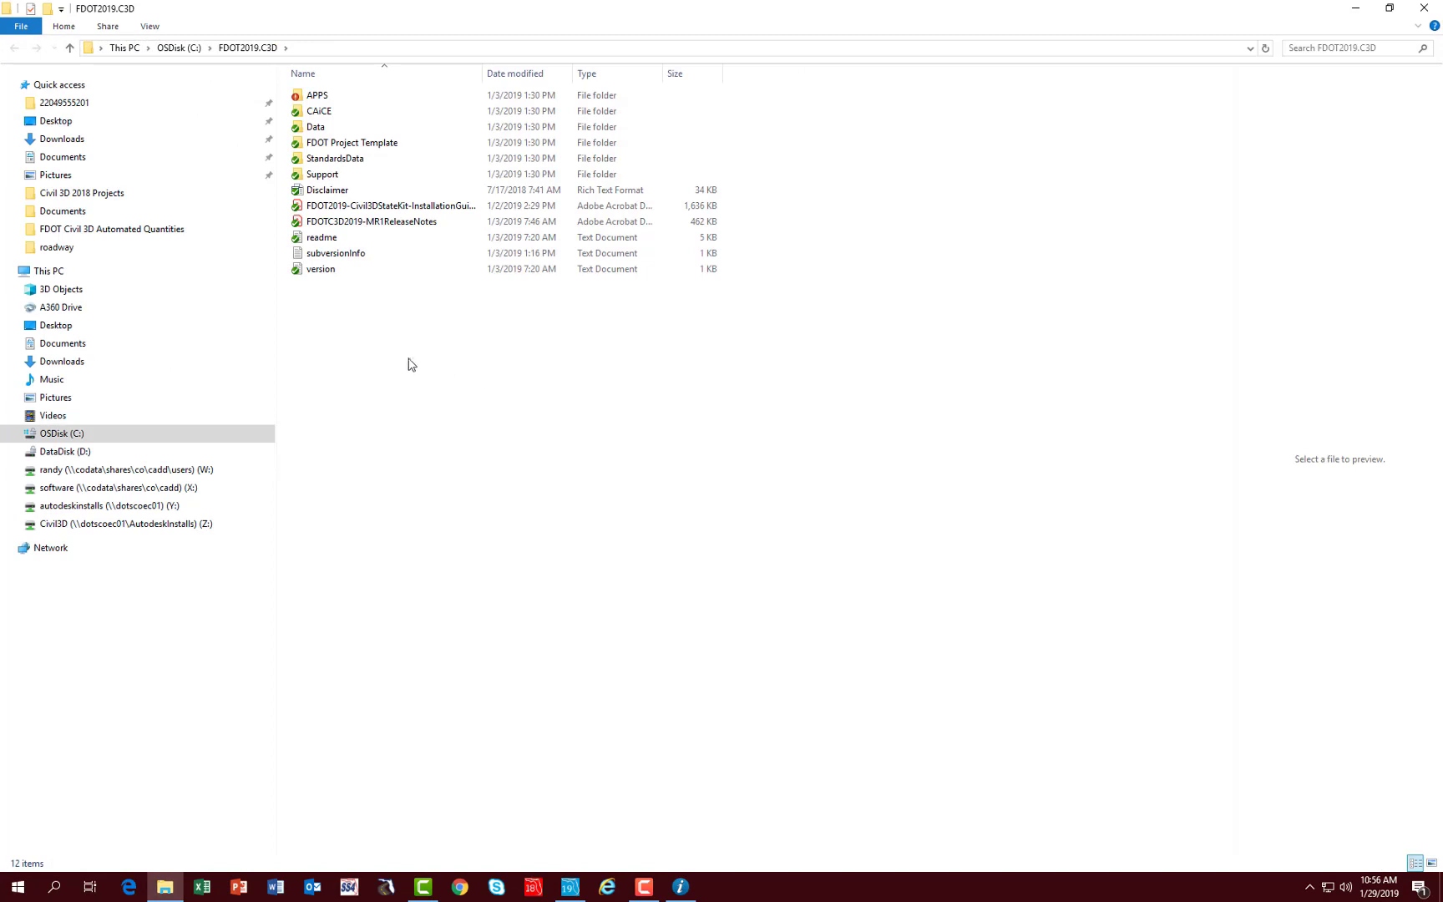
- Browse to Data, Templates, XLSX, Computation Summary Boxes and preview a permanent crash cushion summary workbook
double_click(315, 130)
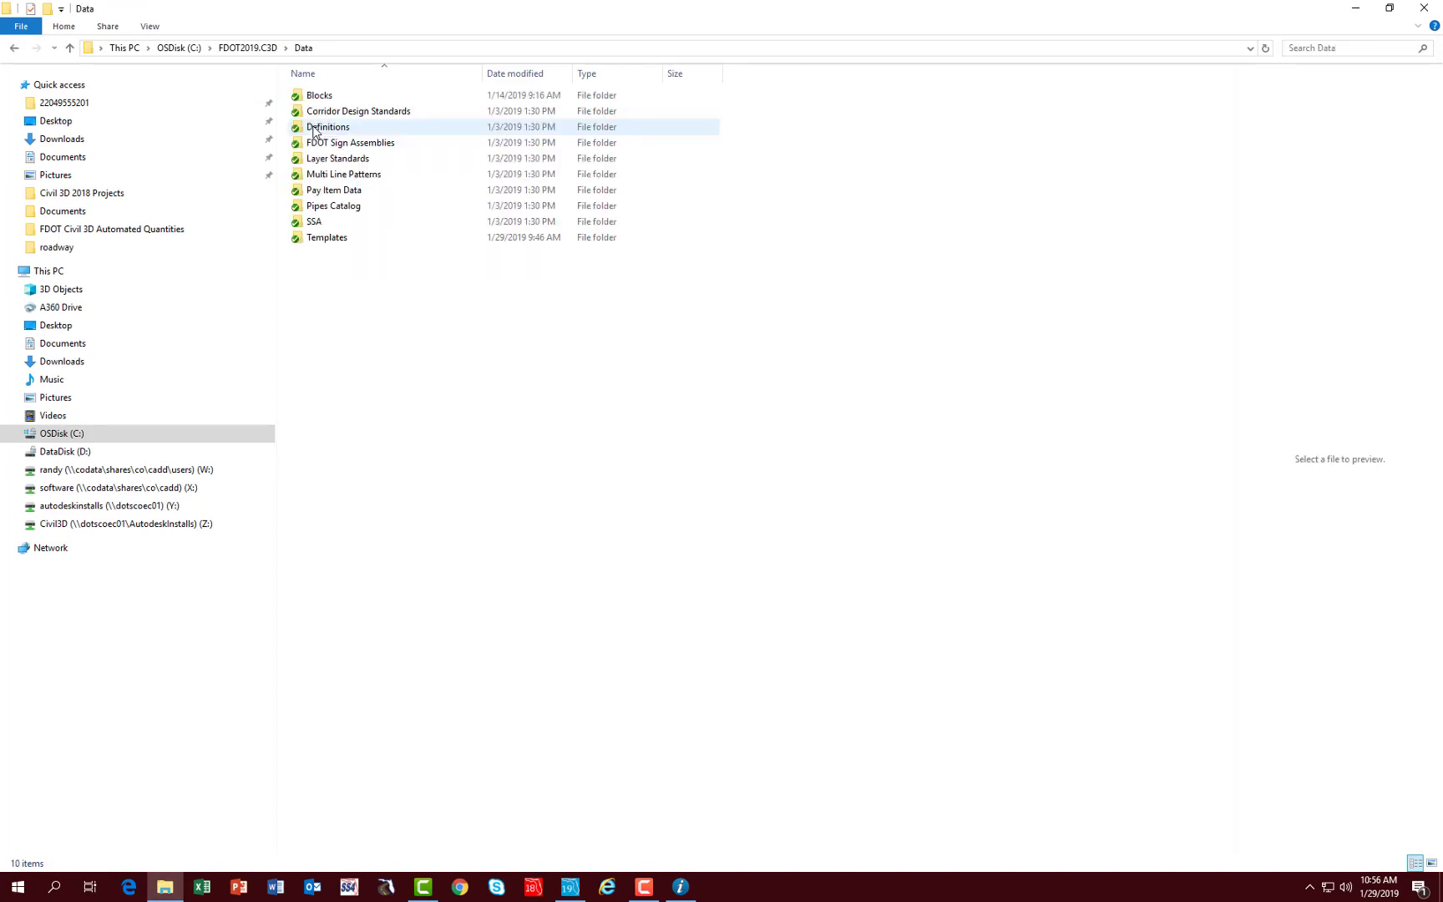
double_click(333, 240)
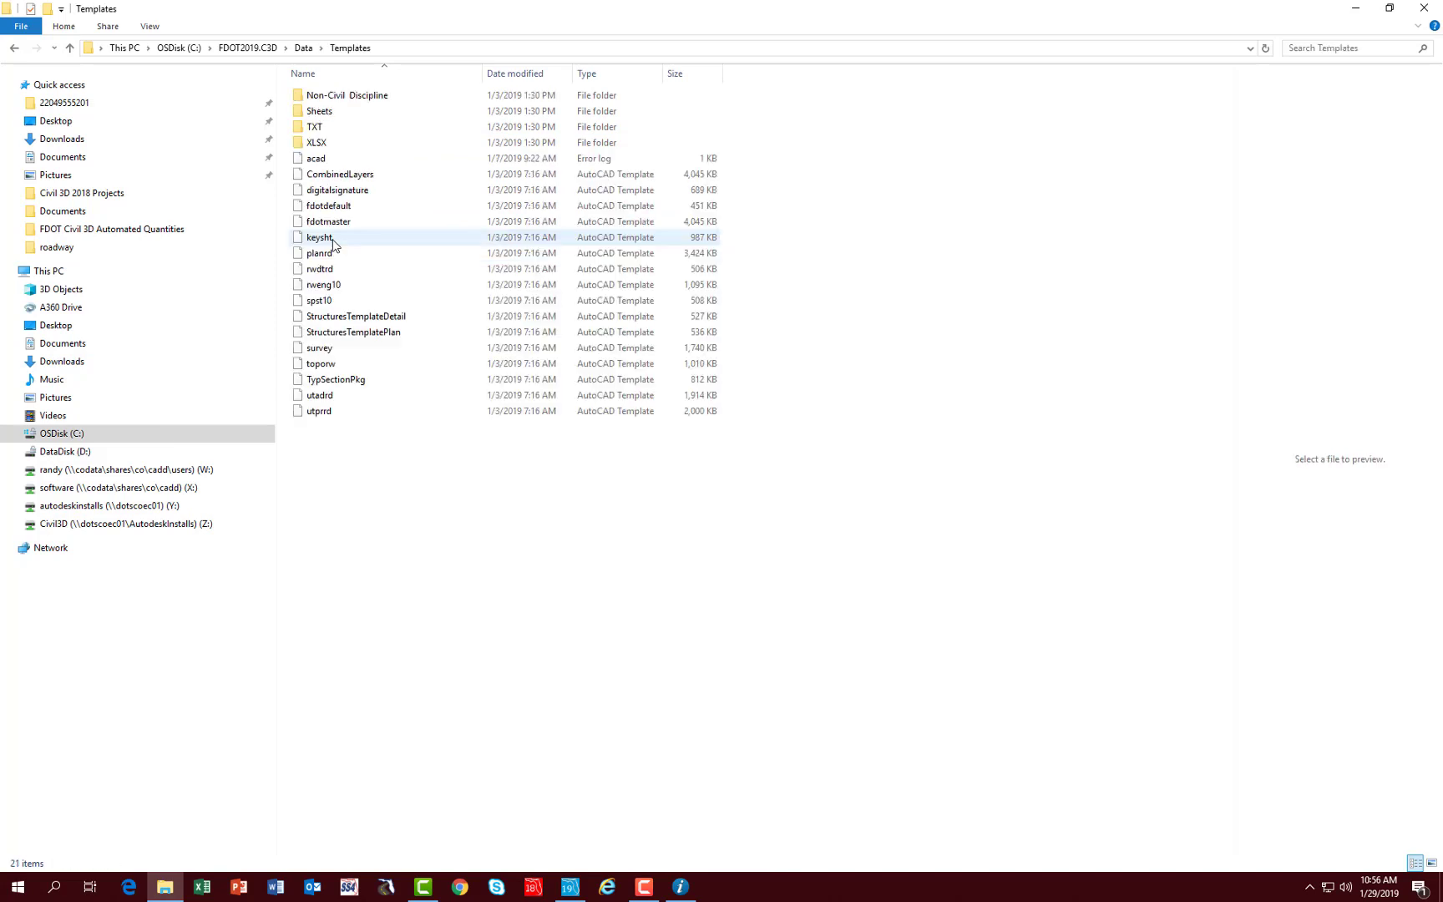
double_click(326, 143)
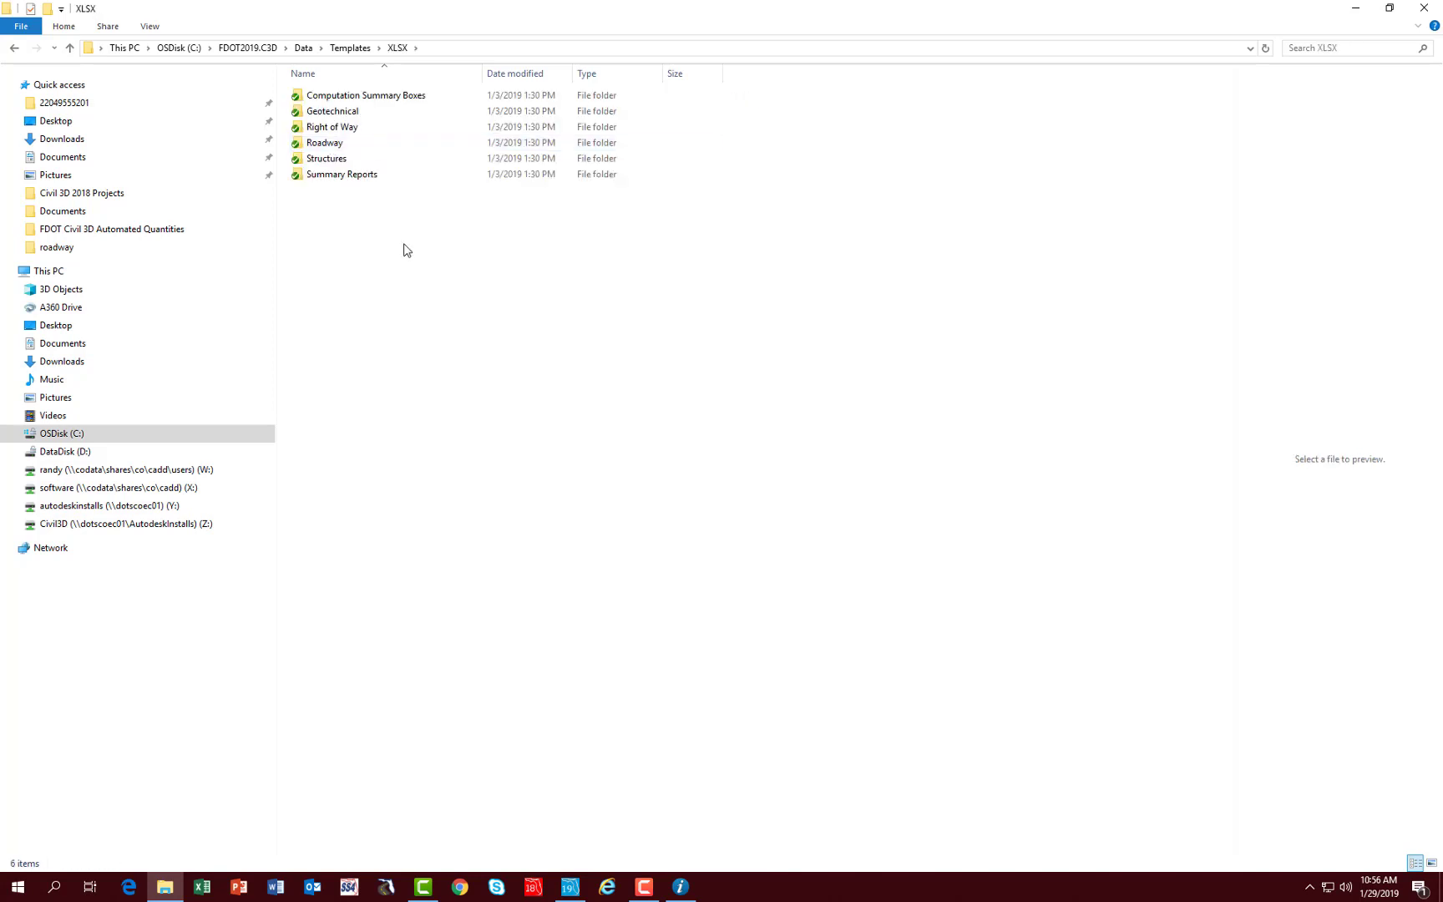
double_click(337, 99)
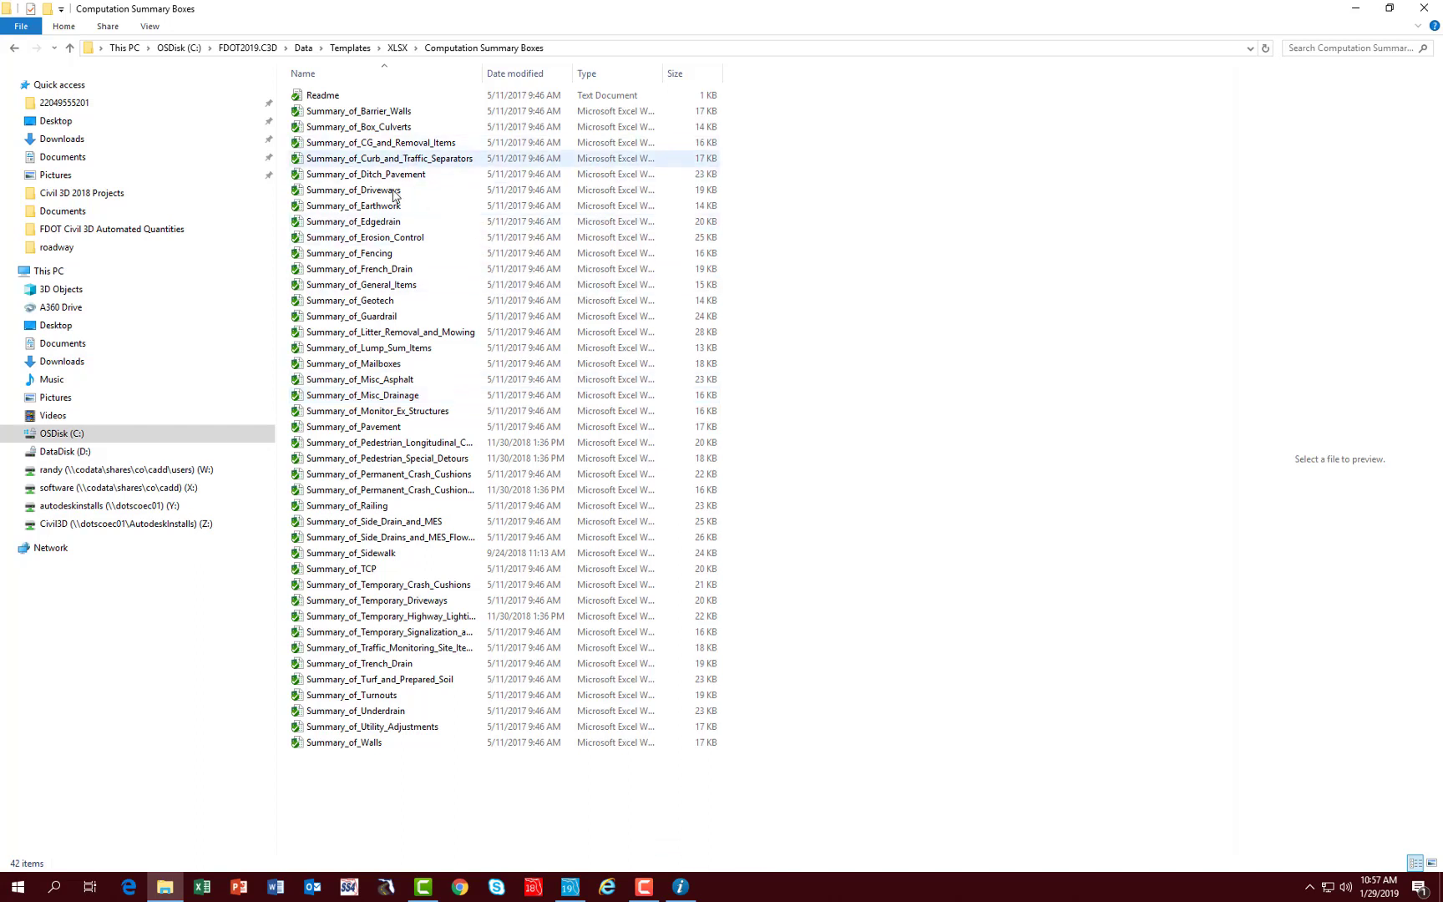
click(359, 490)
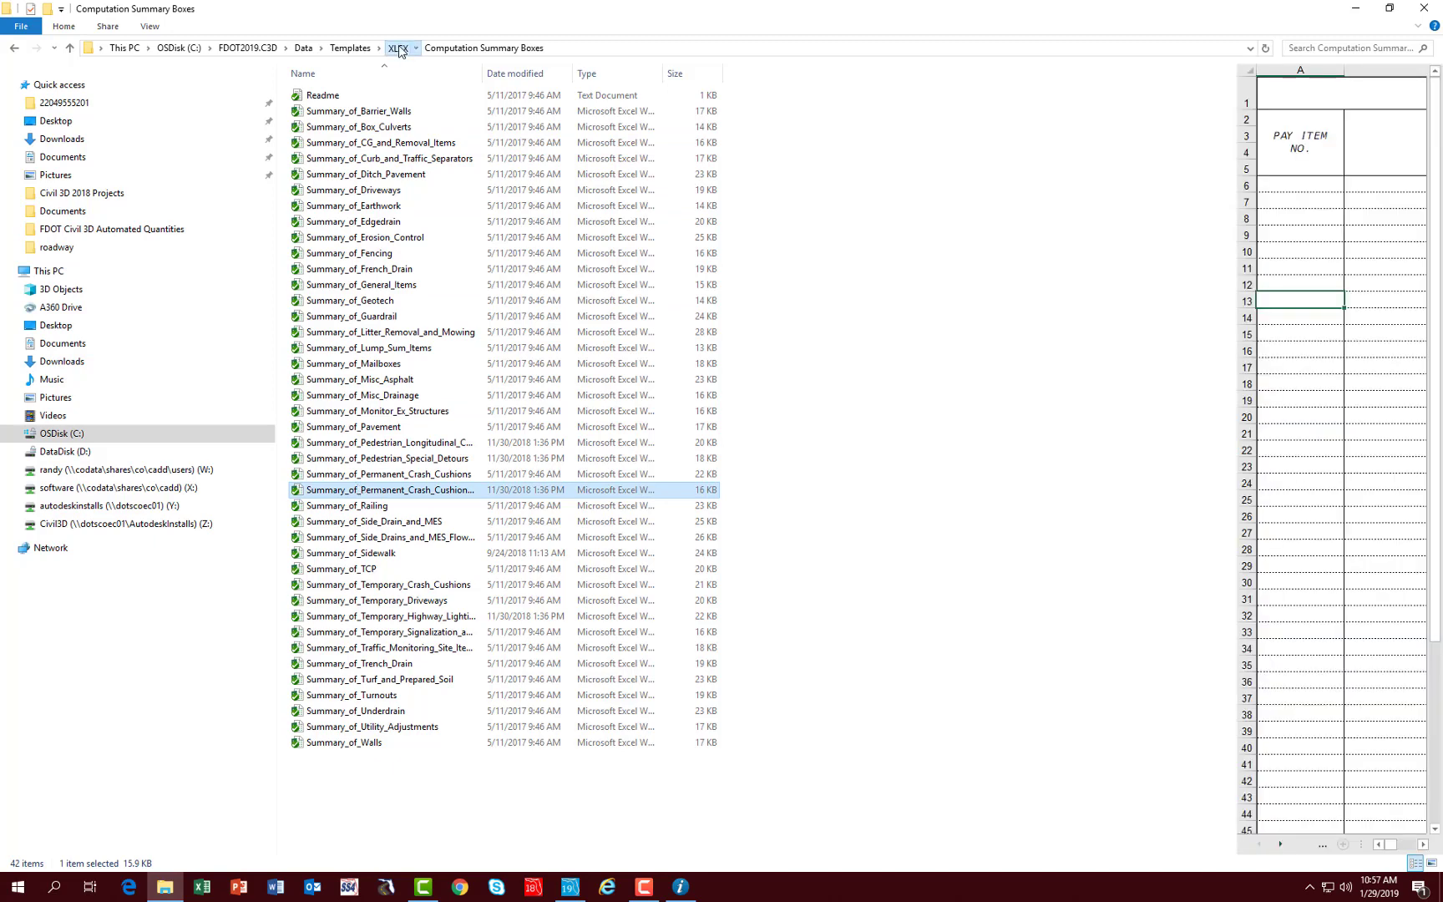
- Examine the spreadsheets and XML files in the Summary Reports folder, then return to the XLSX folder
click(397, 47)
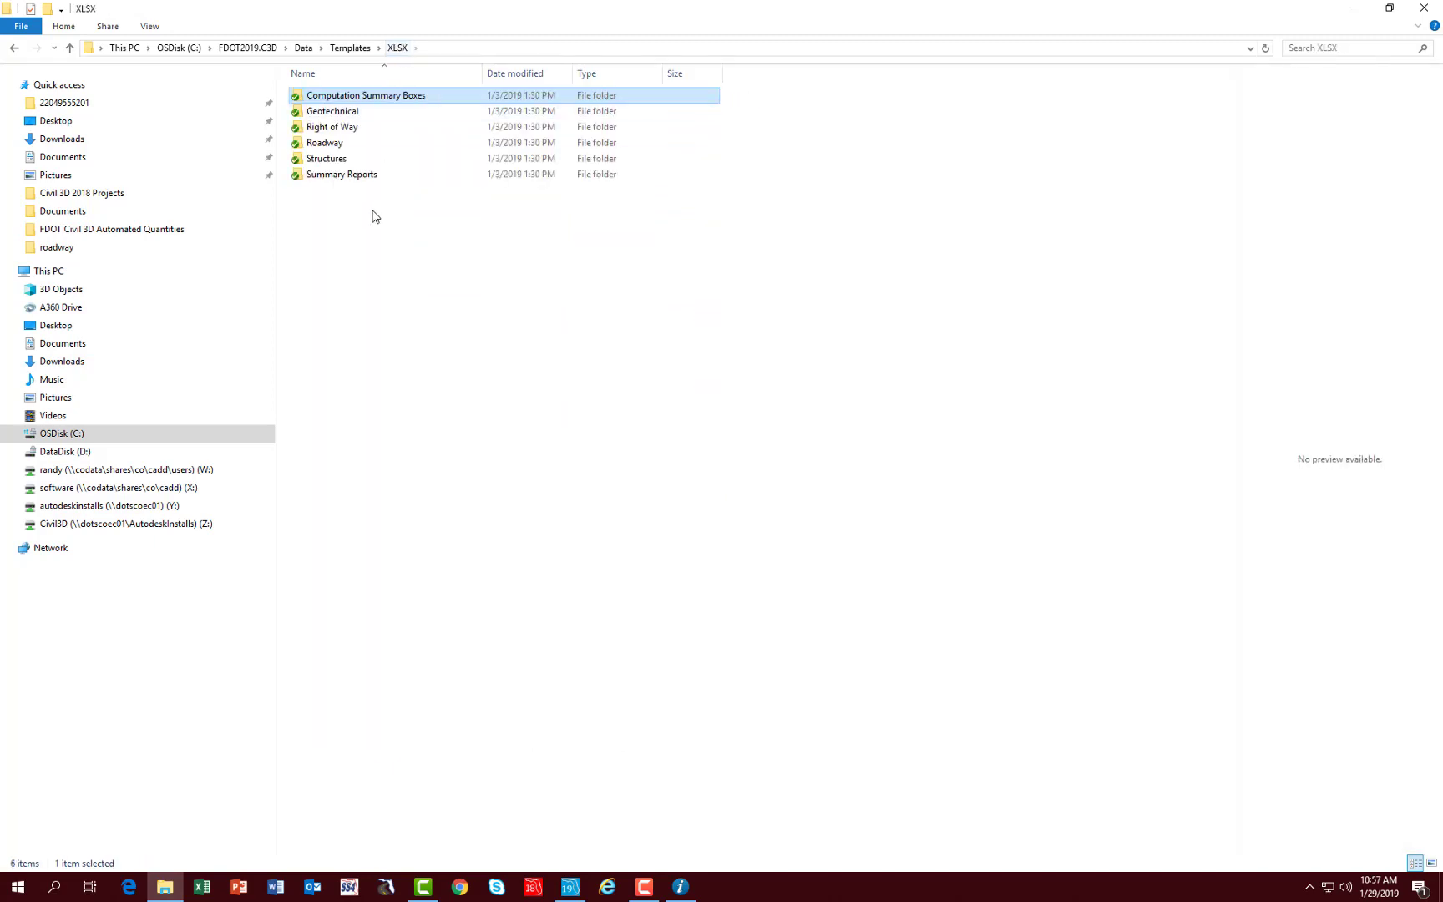
double_click(332, 176)
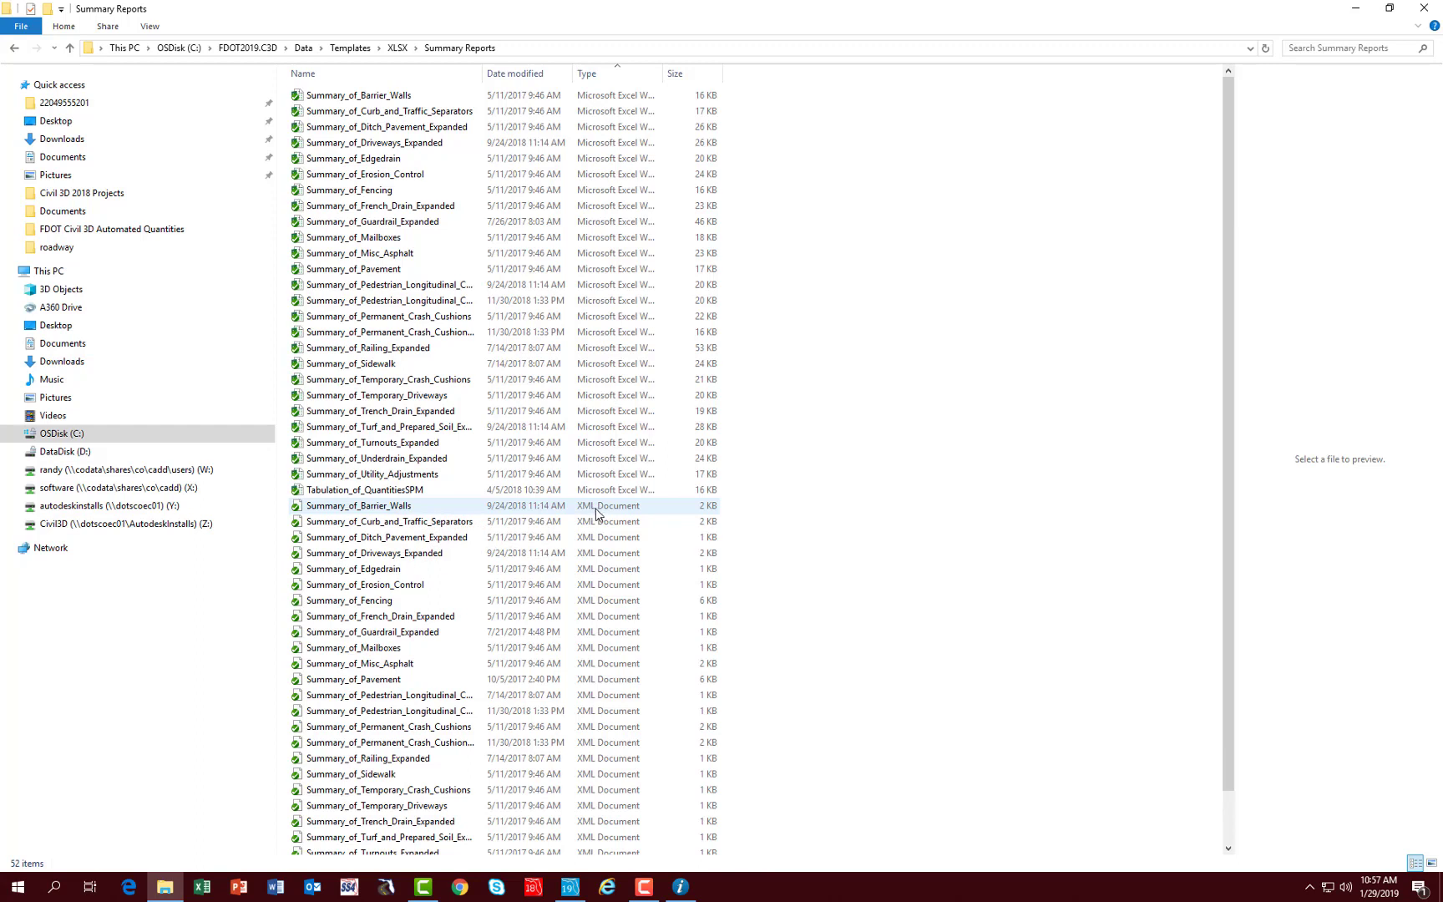
click(395, 49)
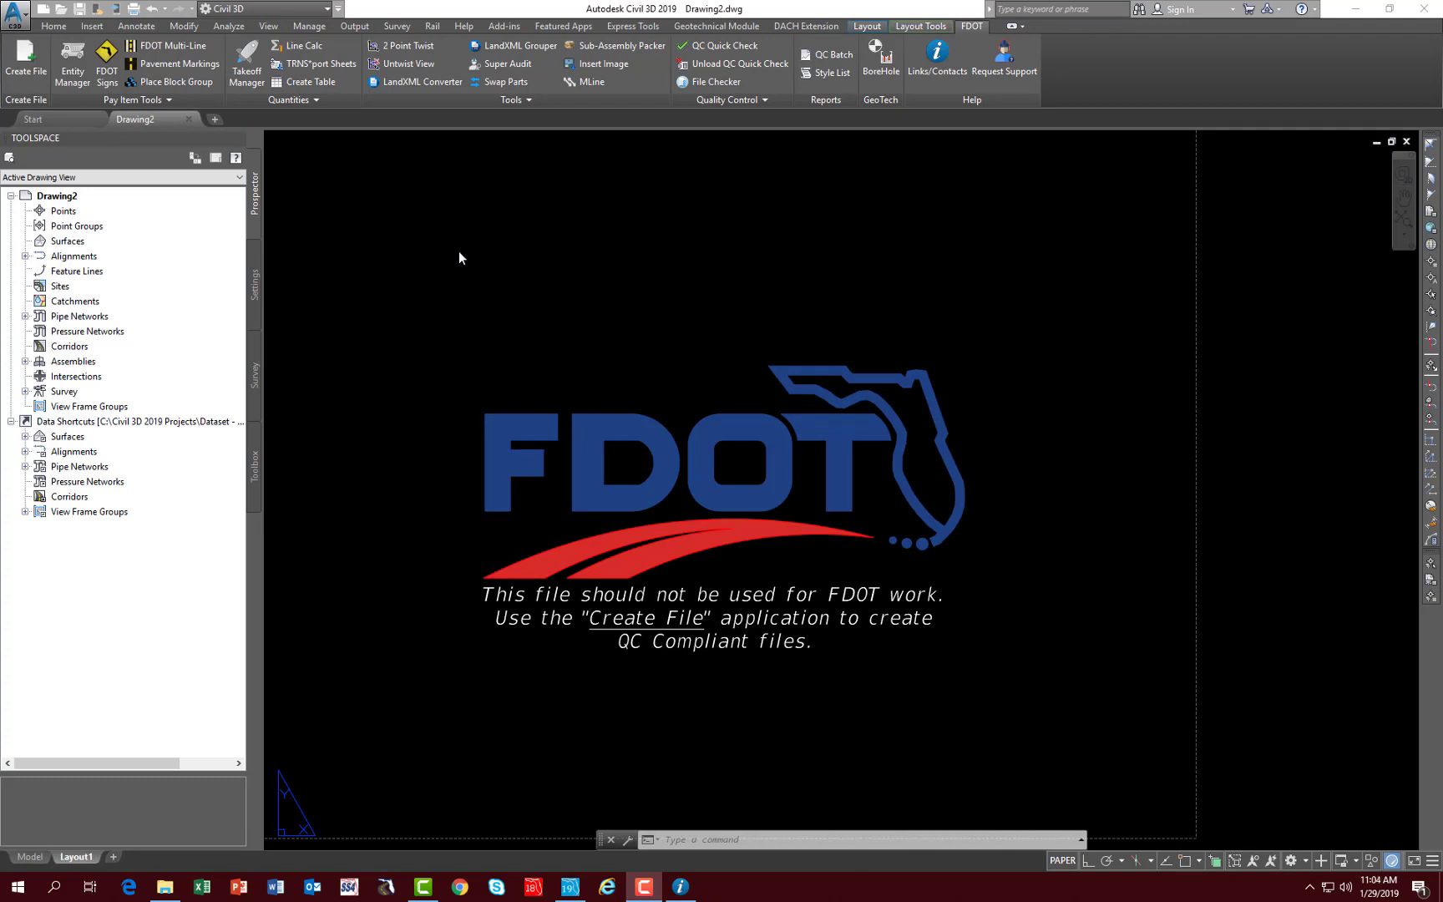
- Switch back to Civil 3D and open the SUMQRD01 drawing from the roadway folder
click(58, 11)
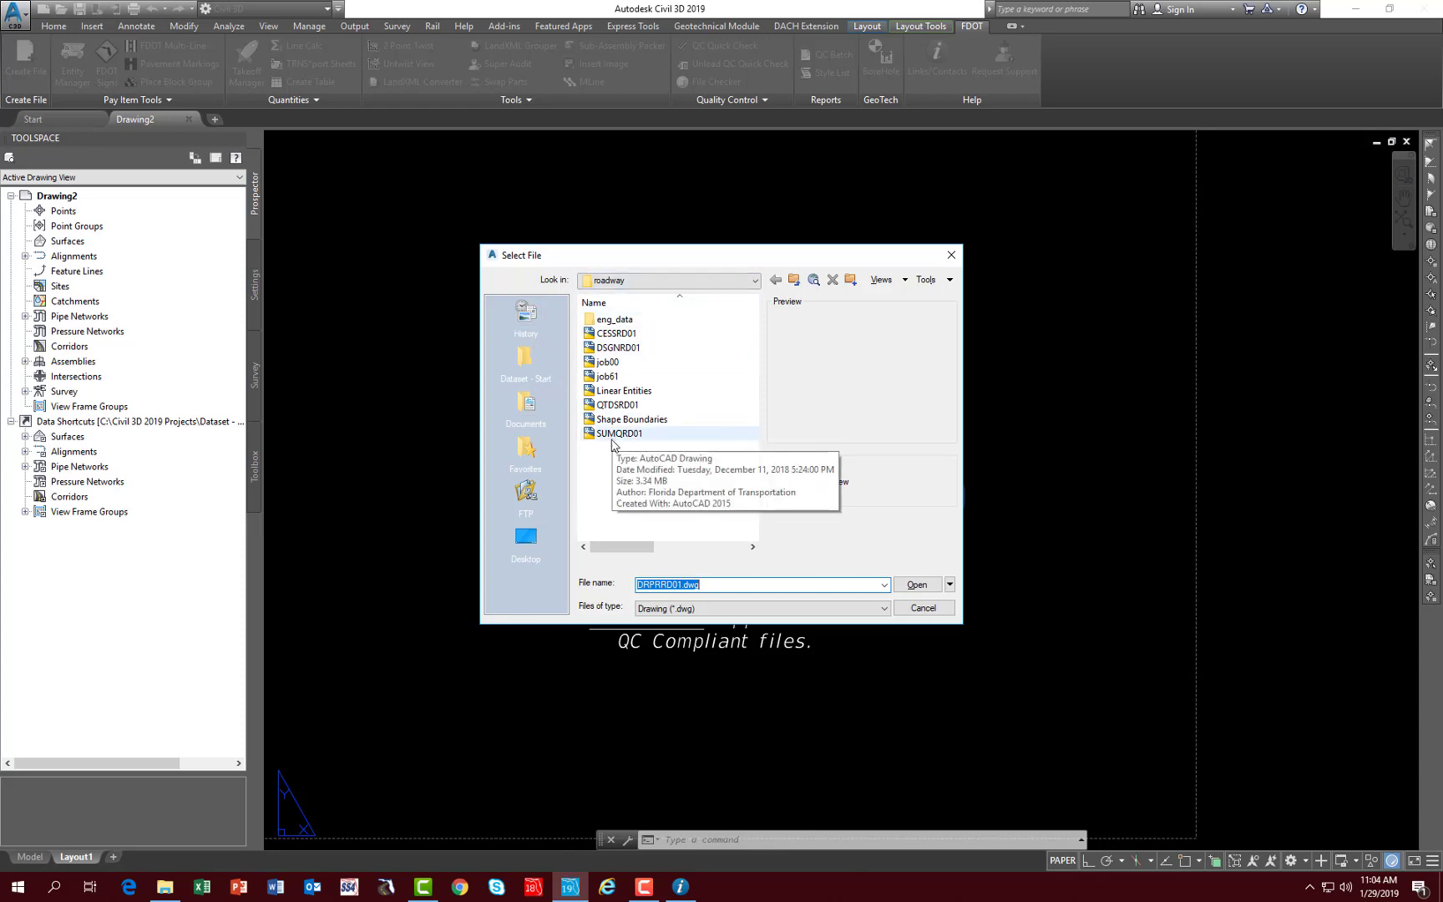
click(641, 280)
click(643, 283)
click(619, 434)
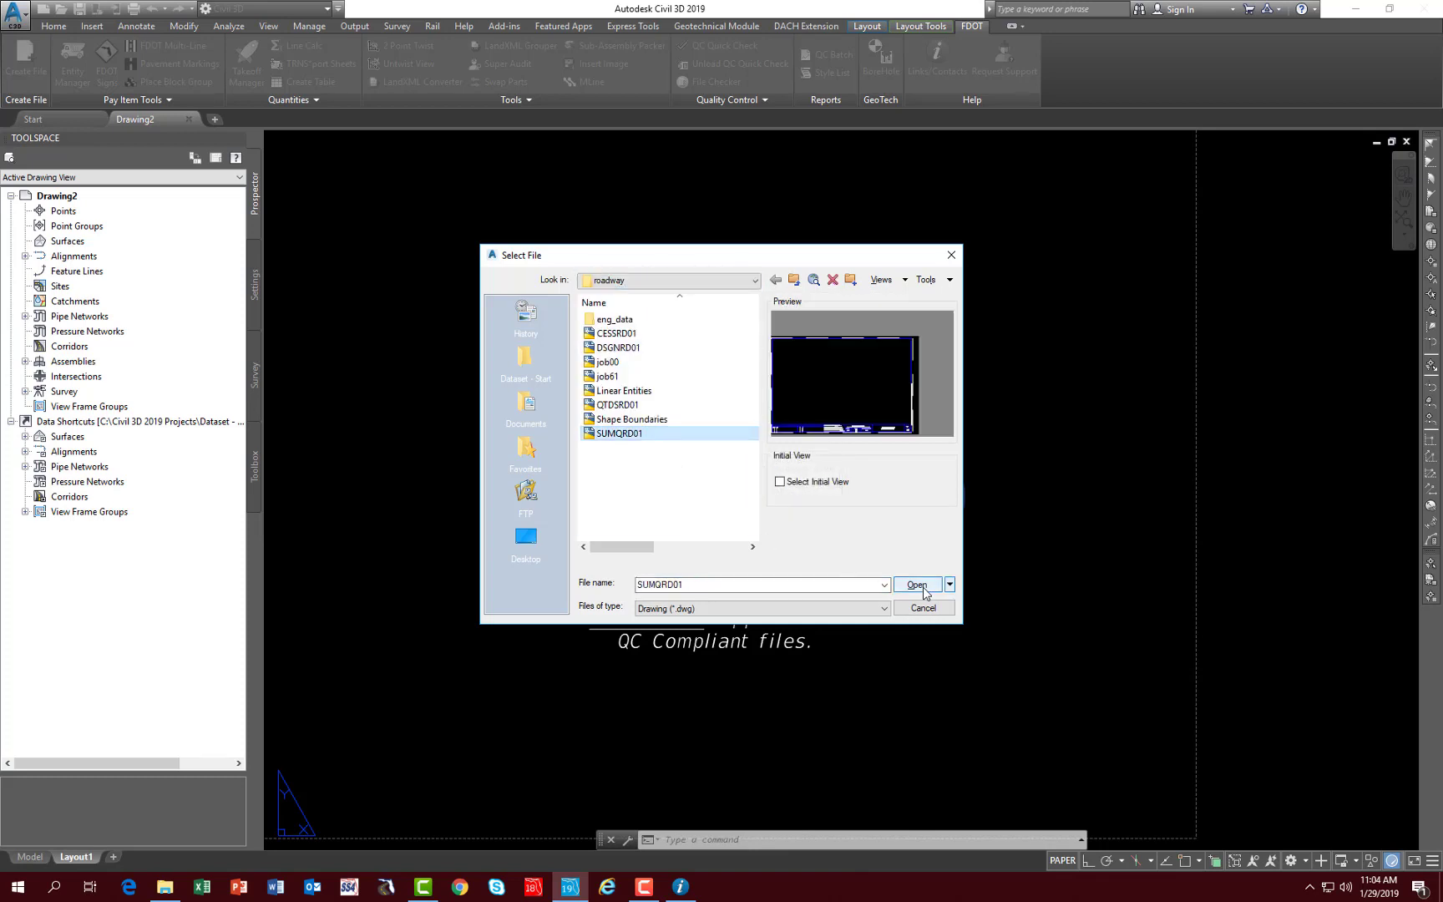
click(917, 585)
middle_drag(673, 539, 864, 422)
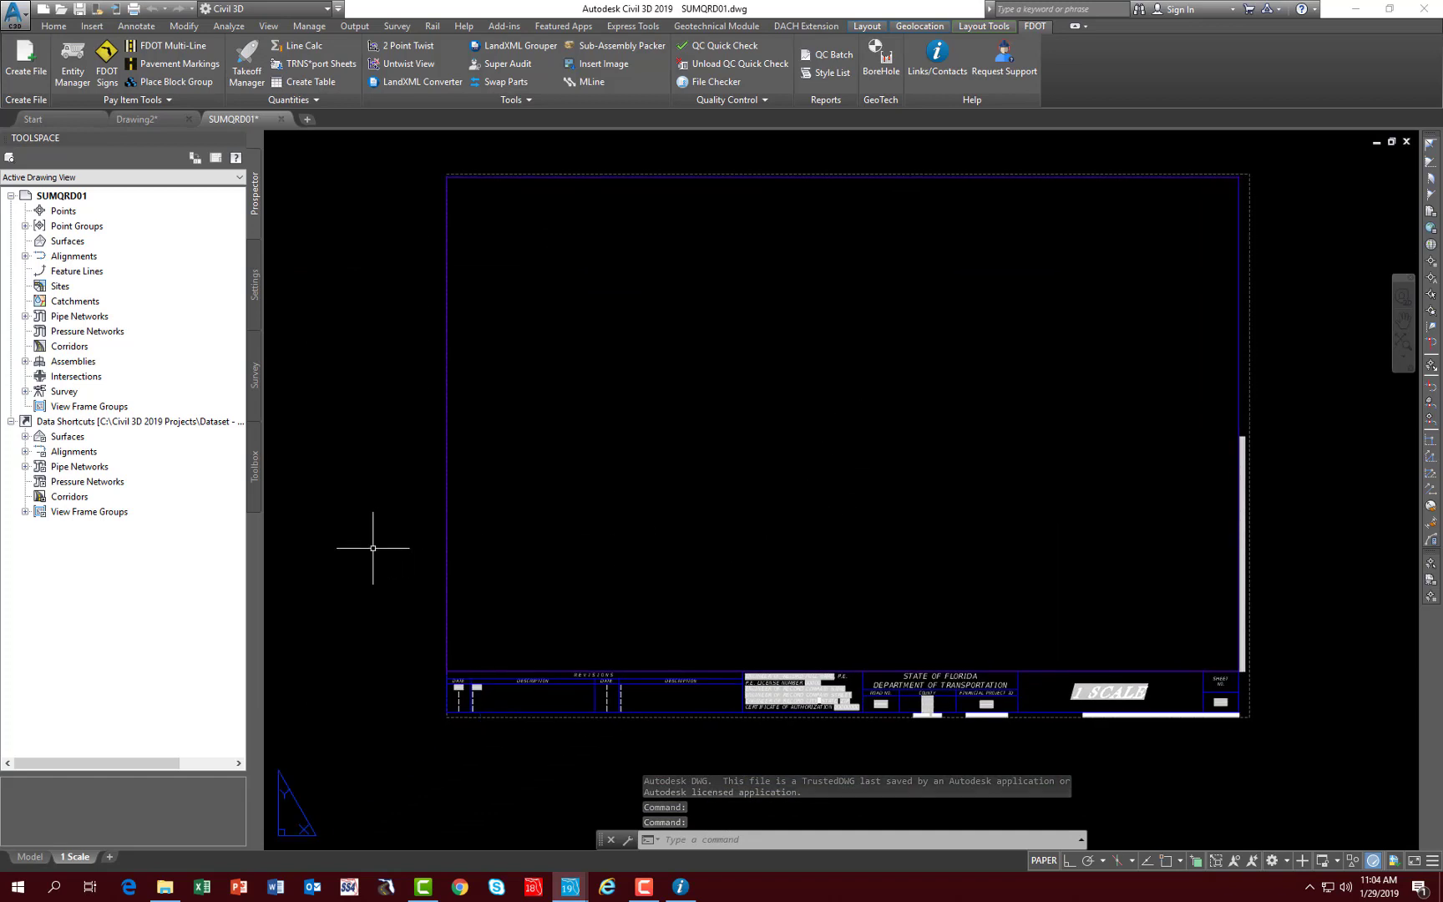
mouse_move(76, 858)
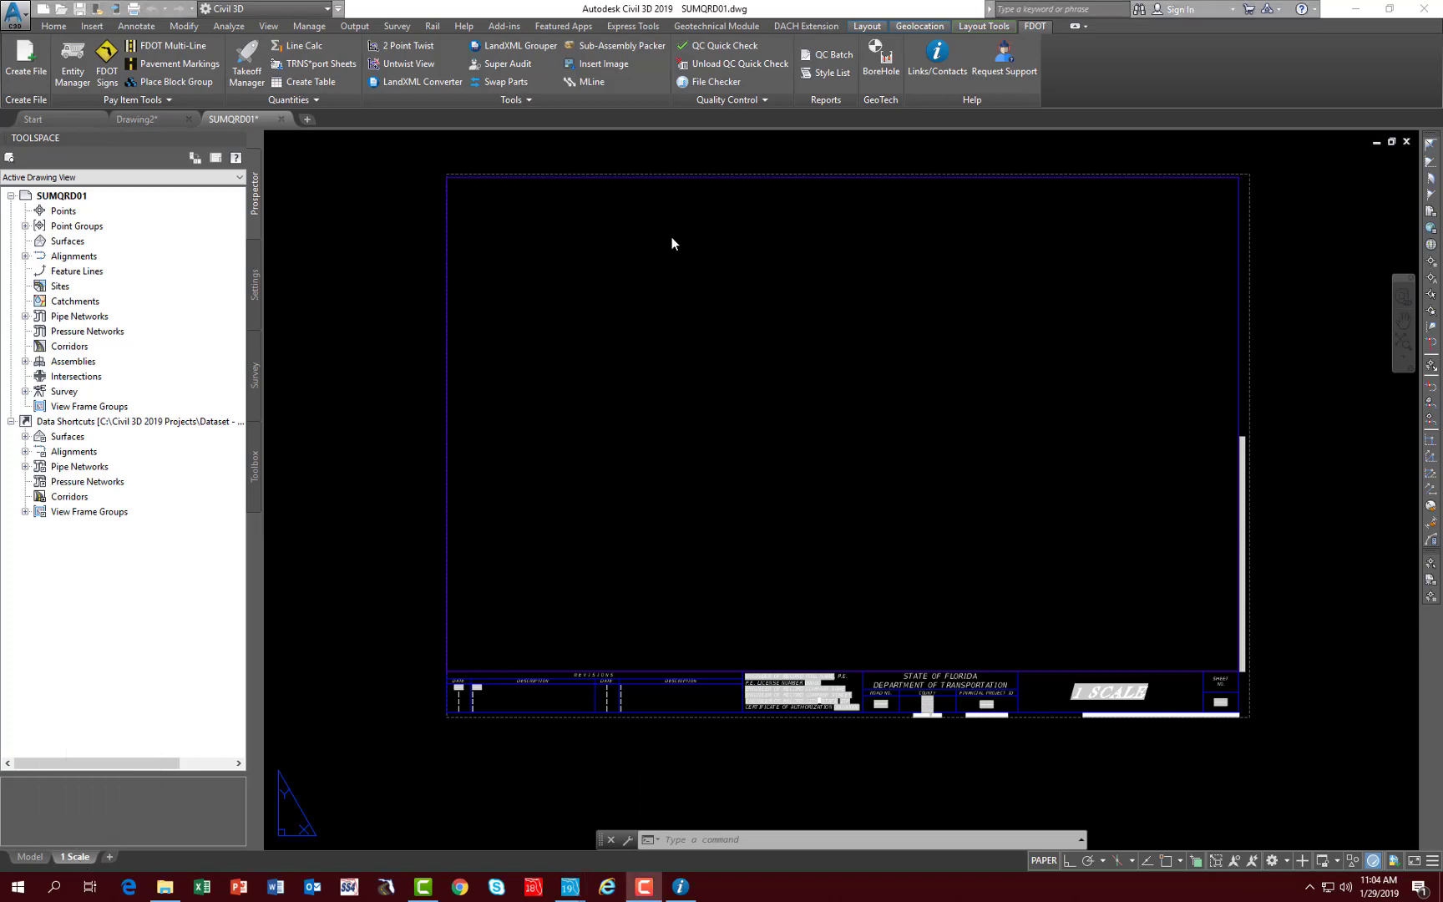
- Search the layers for "TABLES" and make Tables_dp the current layer
click(52, 26)
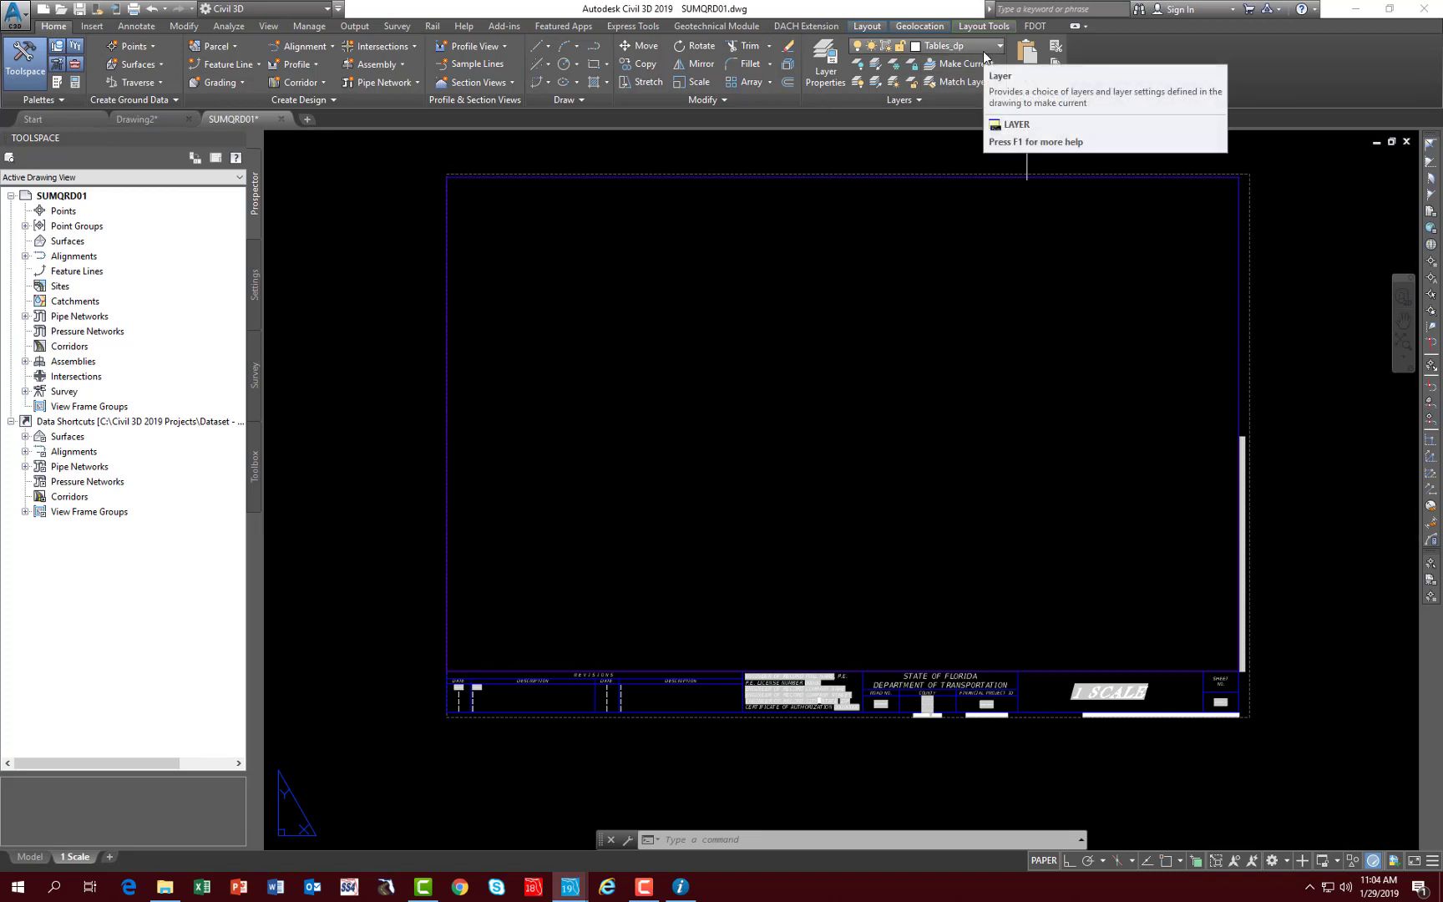
click(784, 840)
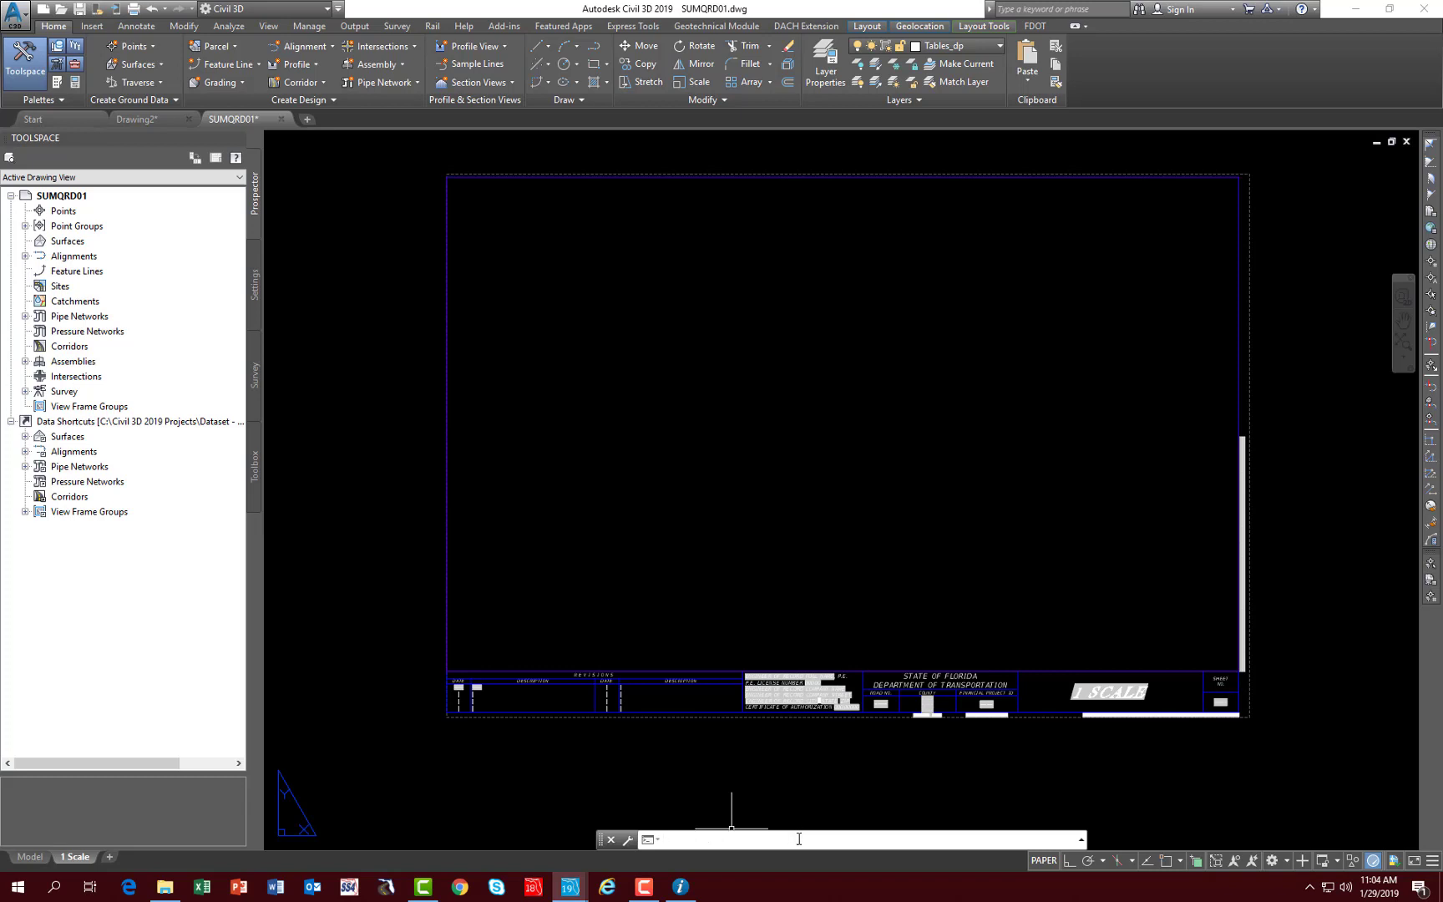
text(TAB)
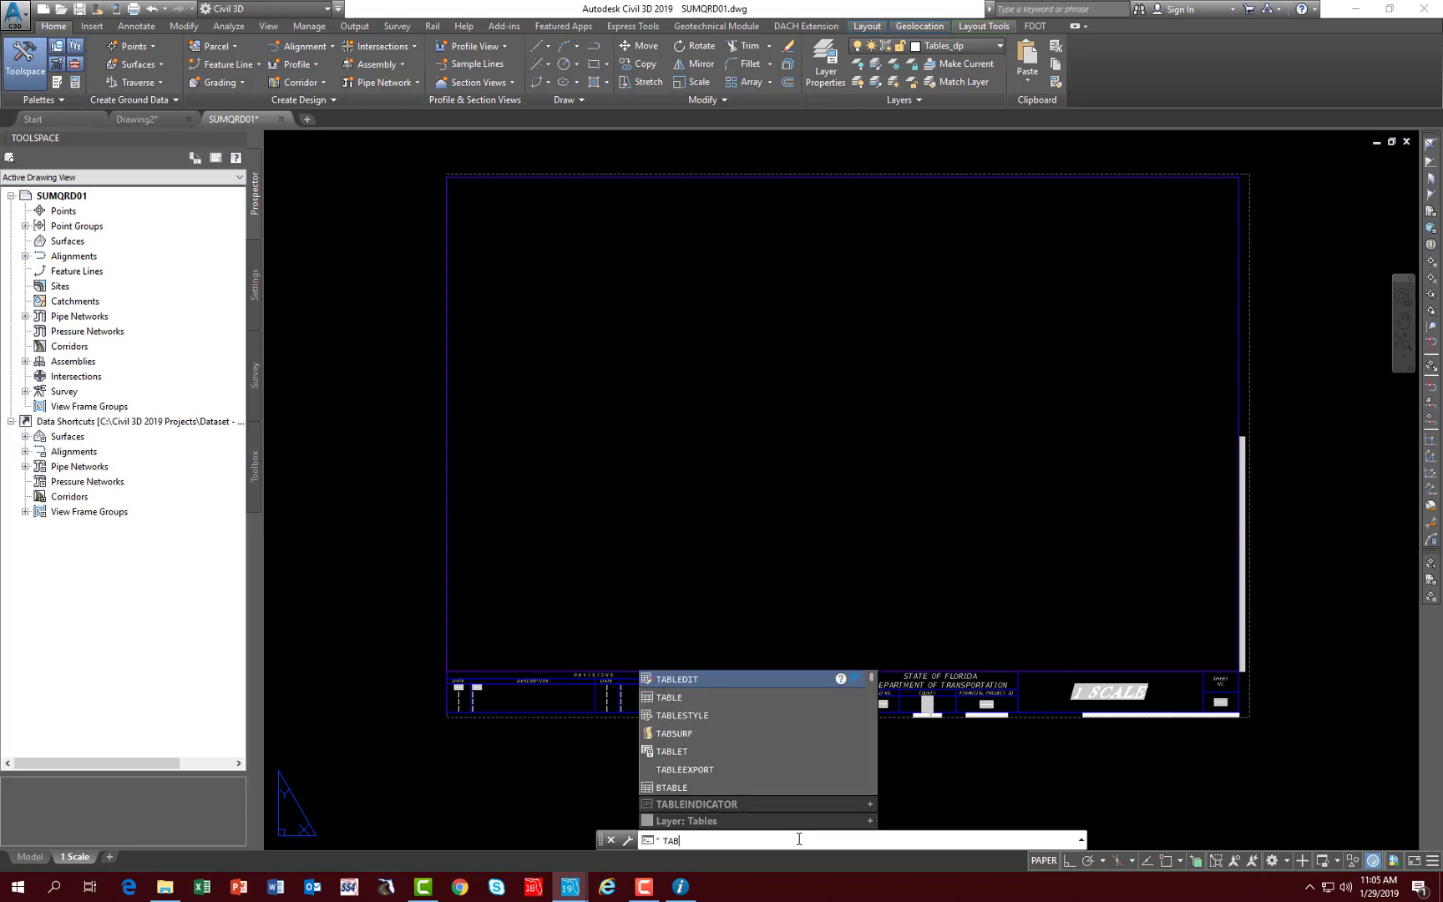
text(LE)
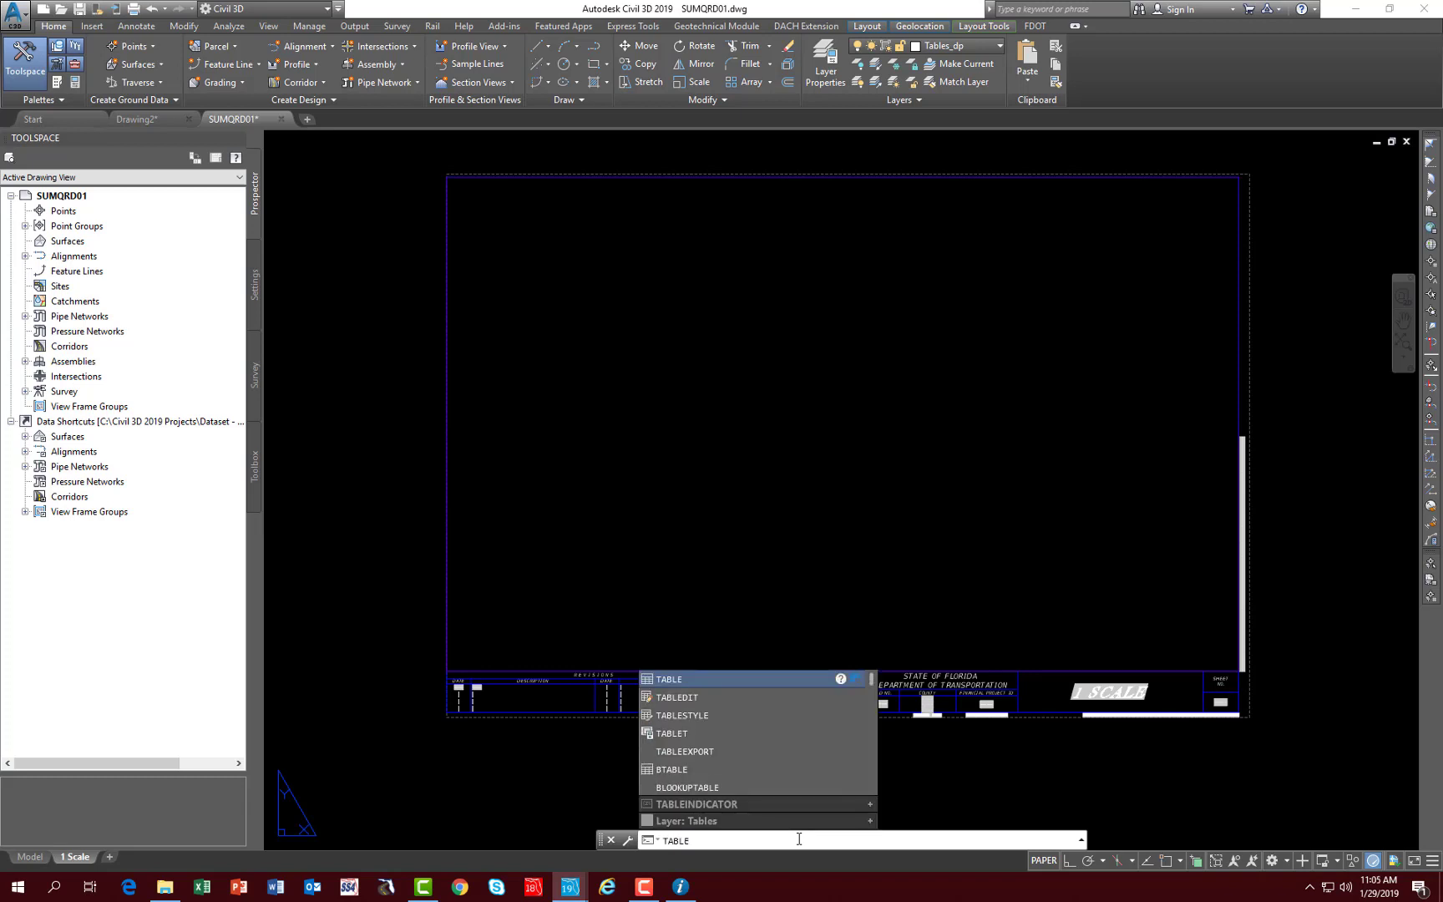
text(s)
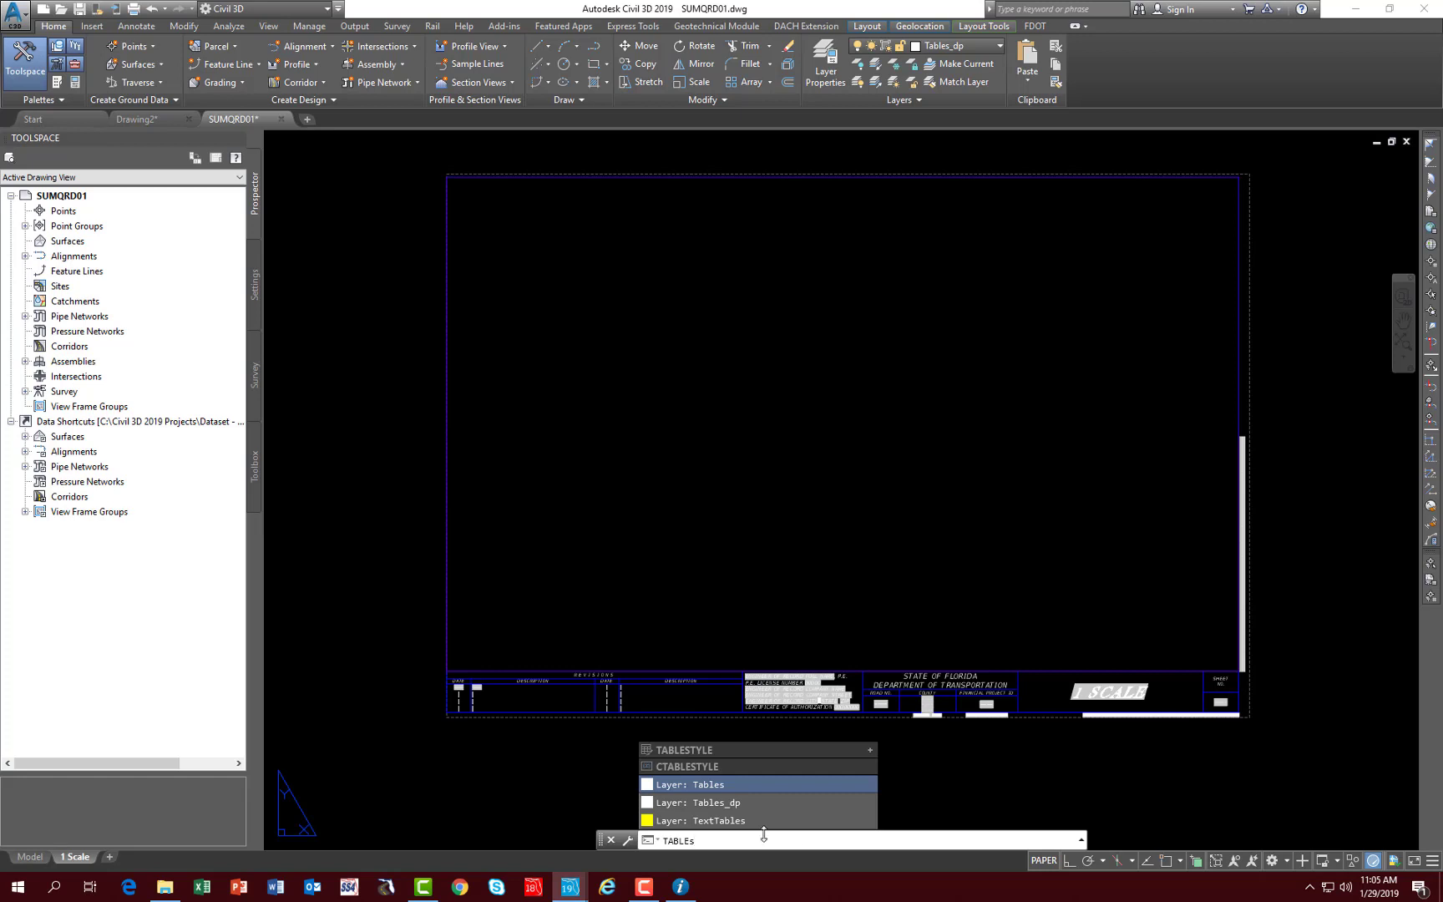
click(715, 801)
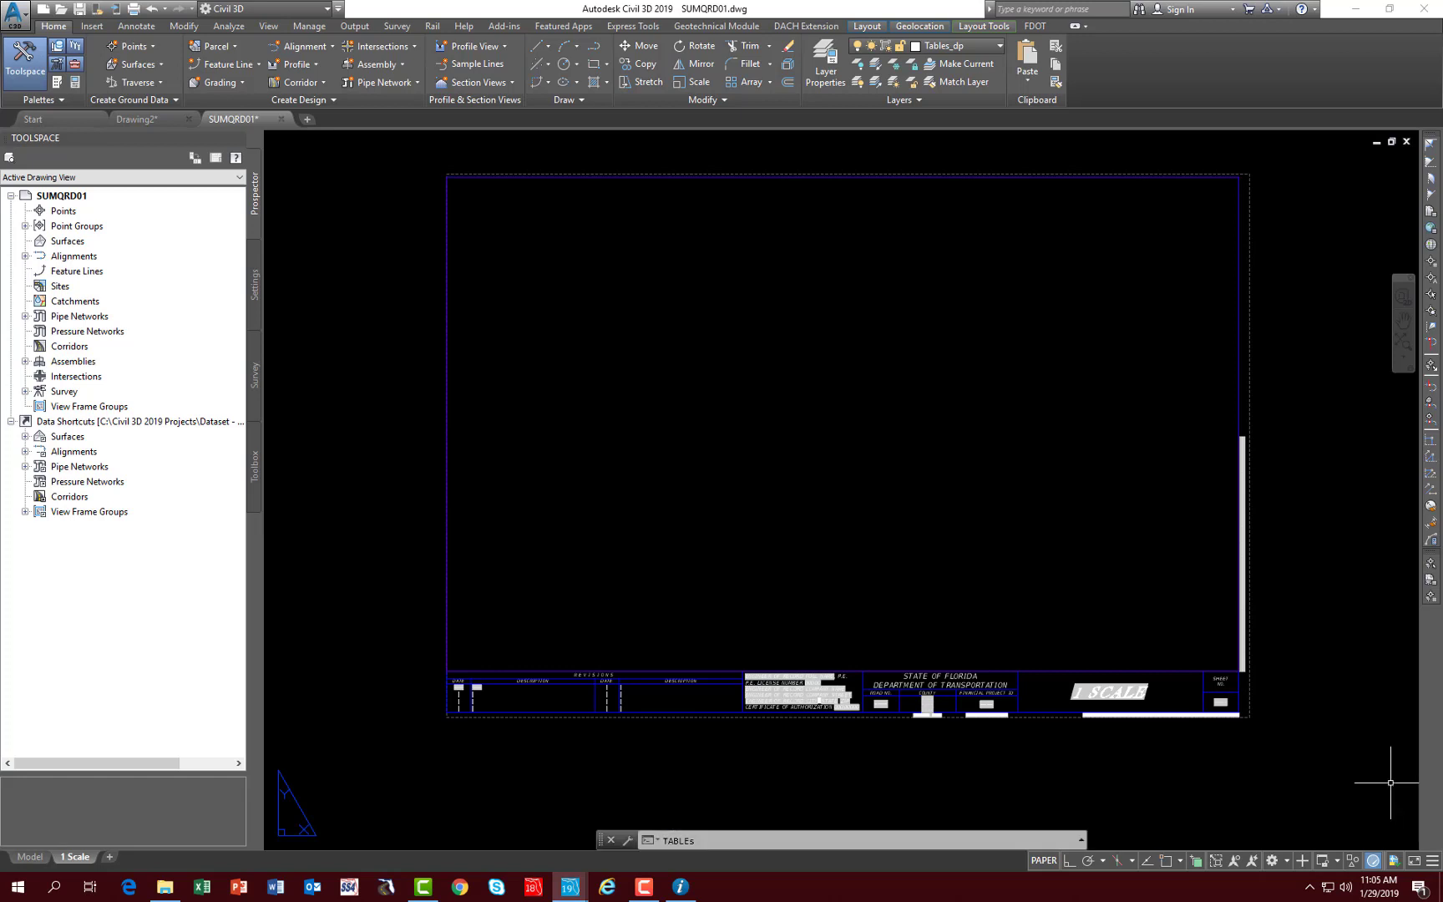
key(Escape)
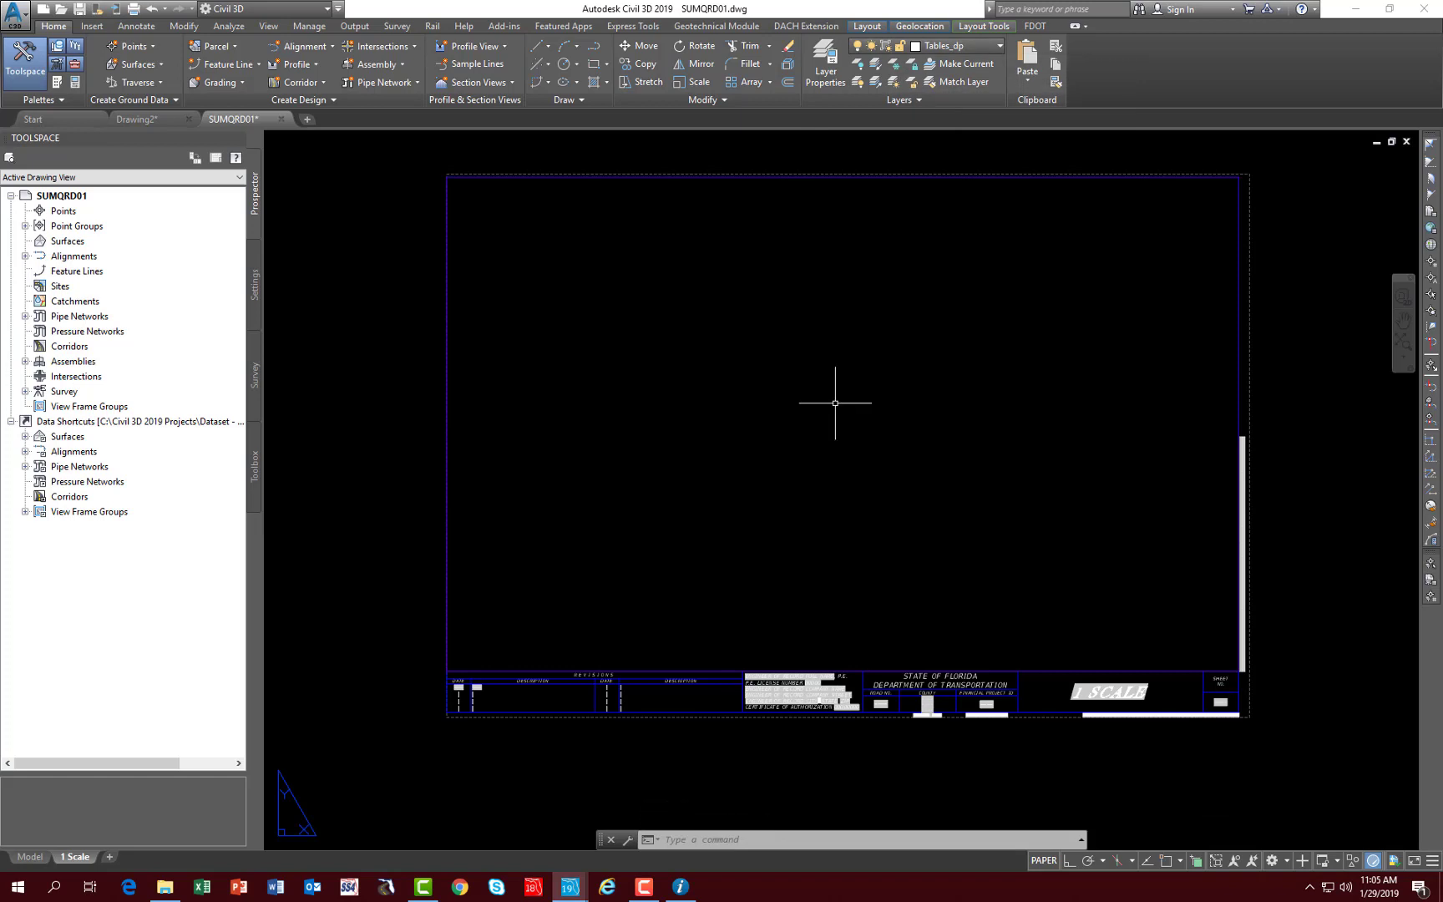
- Start a table based on a data link and create a new Excel data link named Sidewalk
click(1034, 26)
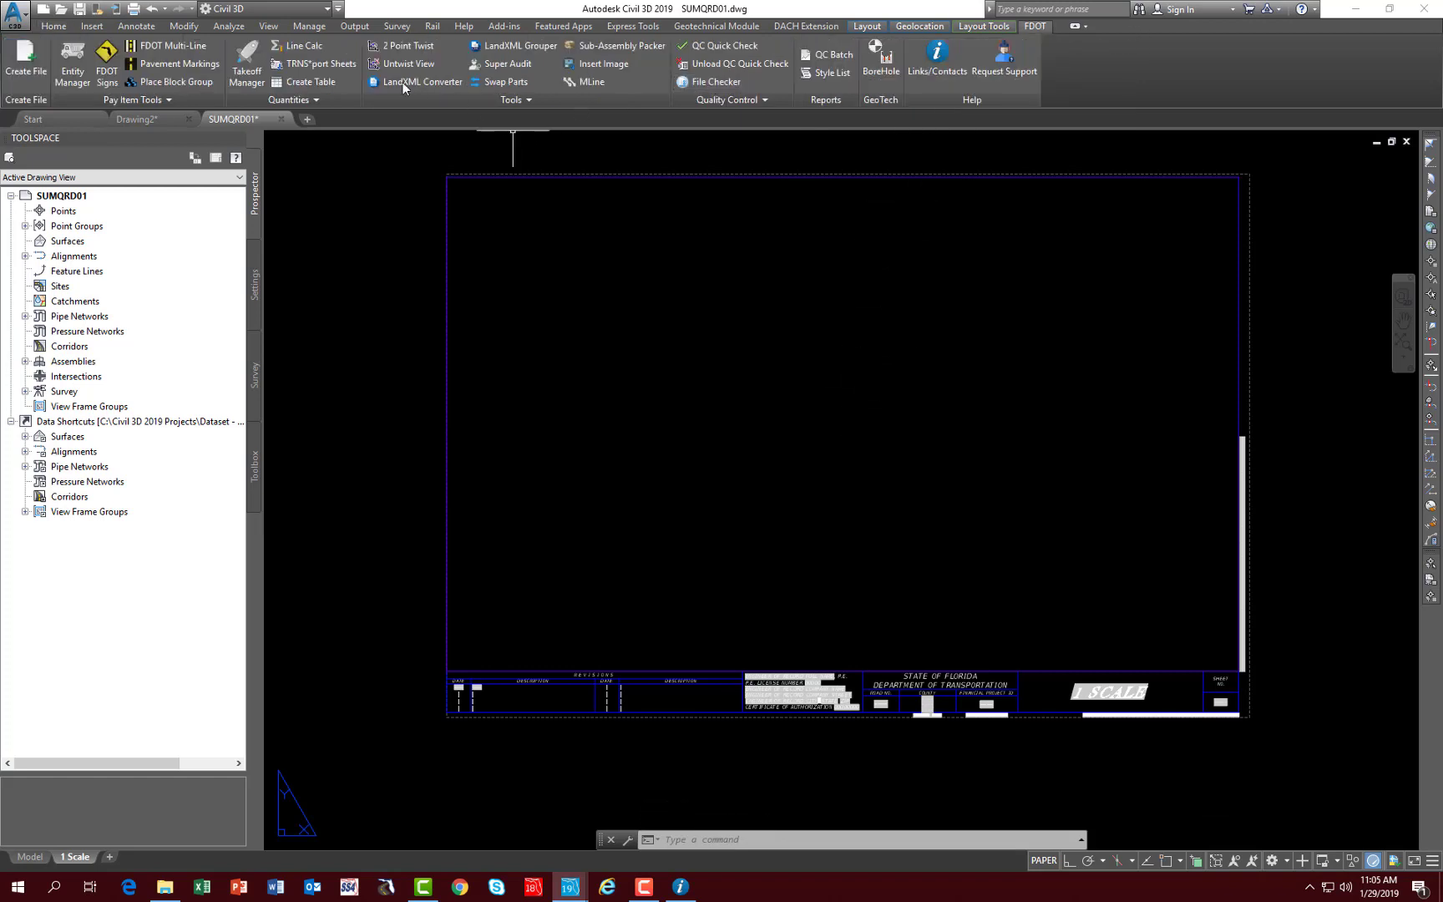
click(305, 82)
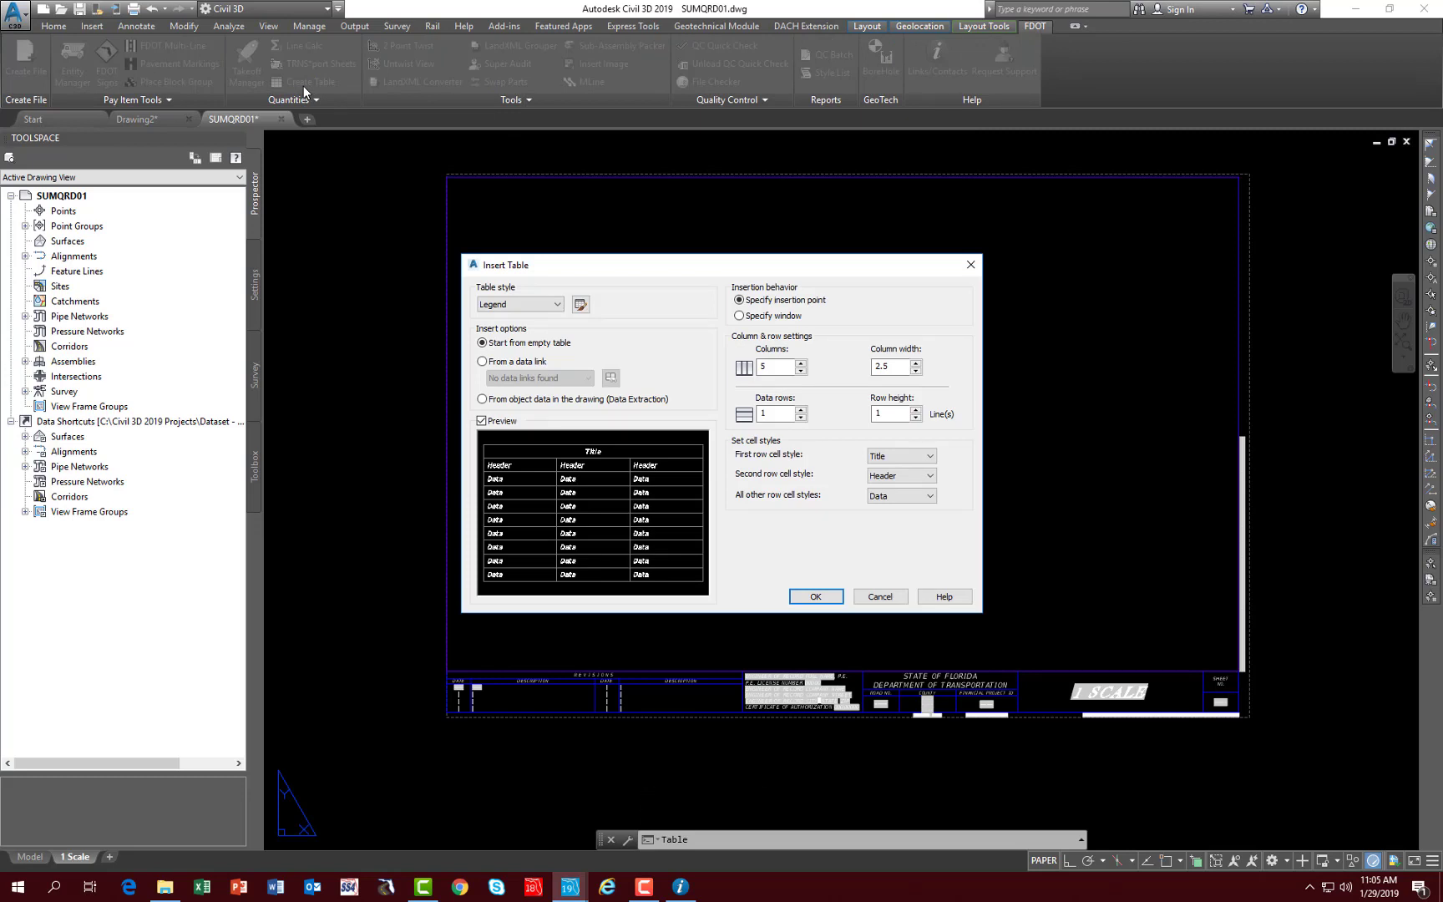
click(481, 361)
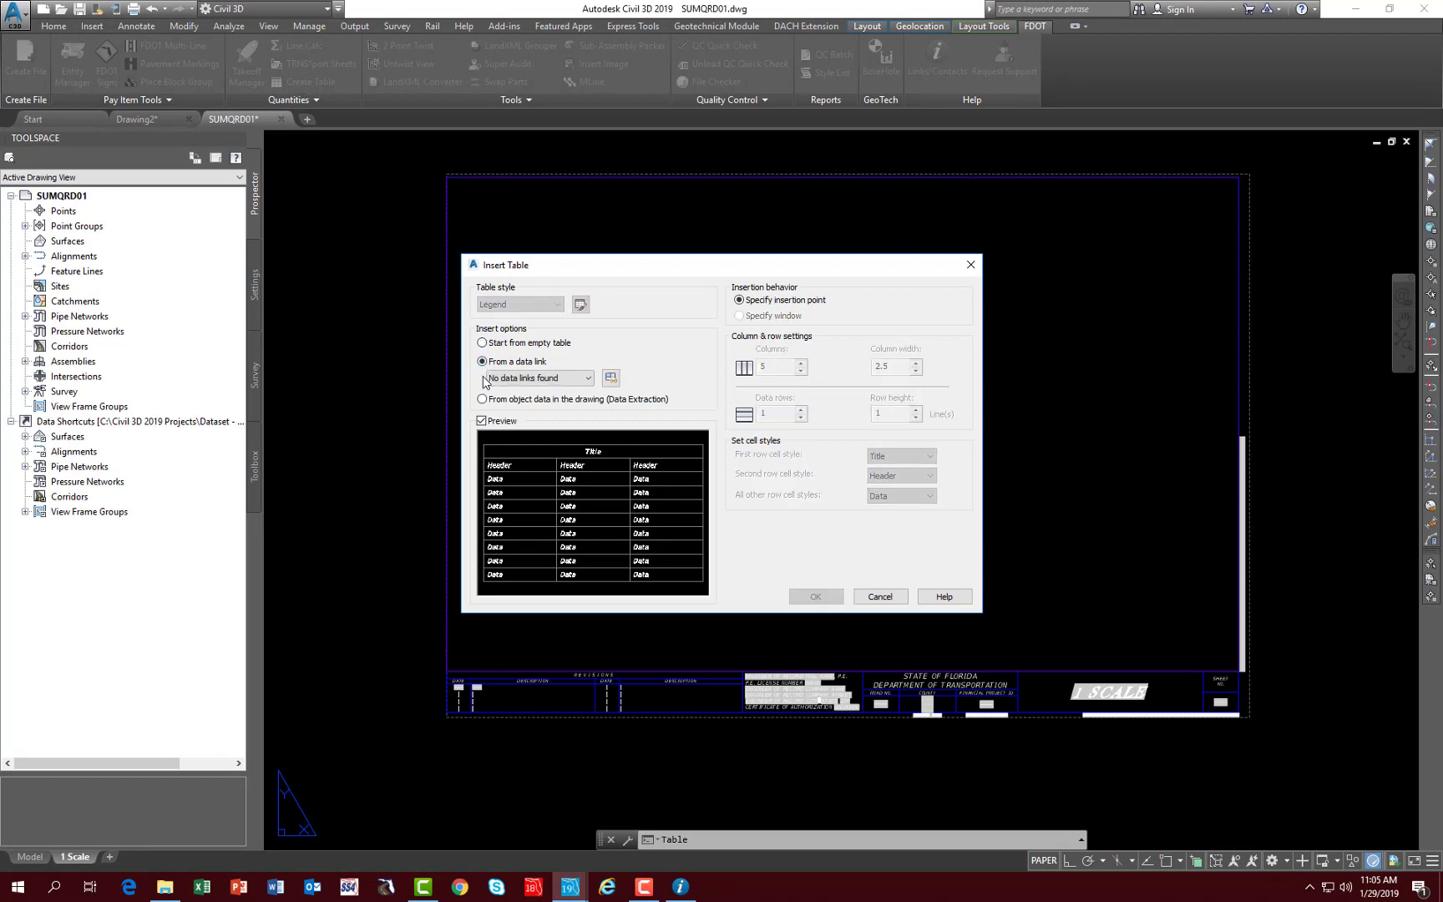
click(610, 379)
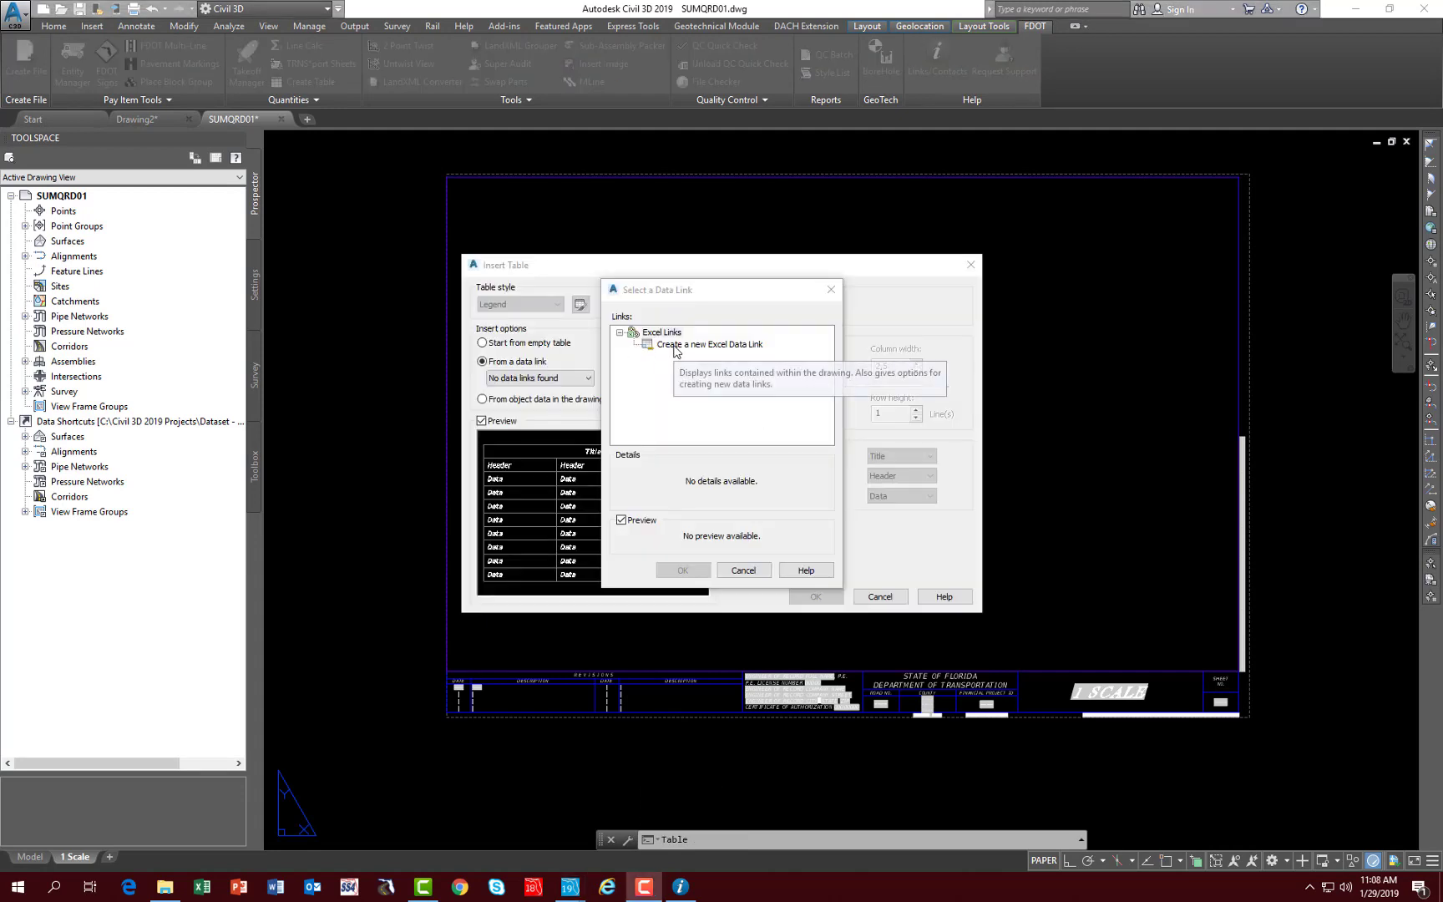
click(674, 345)
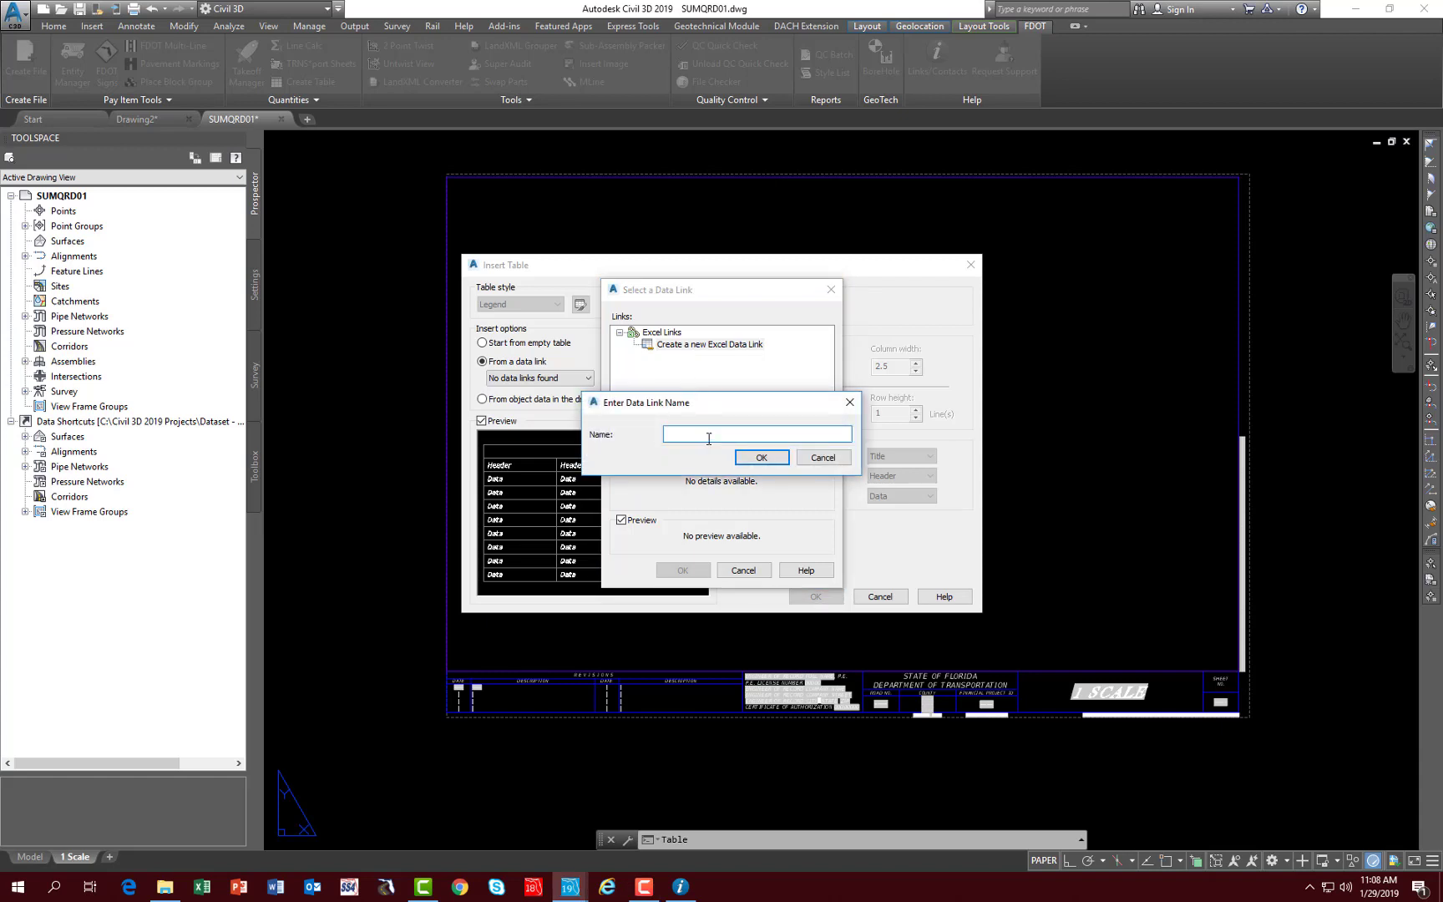
text(Sidewalk)
click(751, 461)
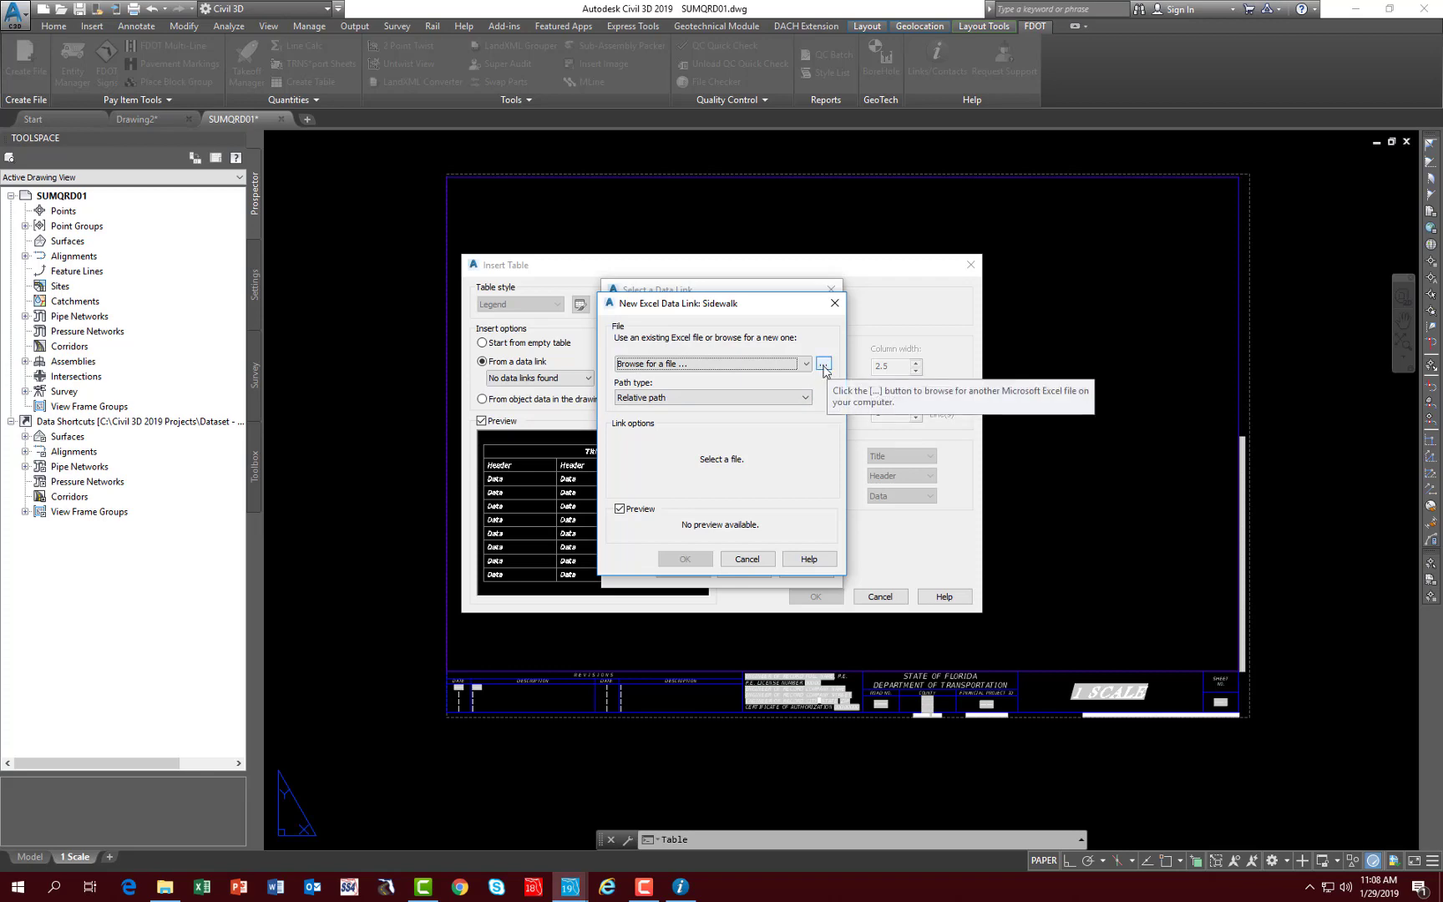
- Choose the workbook Summary_of_Sidewalk (16hr 18min 44sec) from the calculations folder as the source of the Sidewalk data link
click(825, 365)
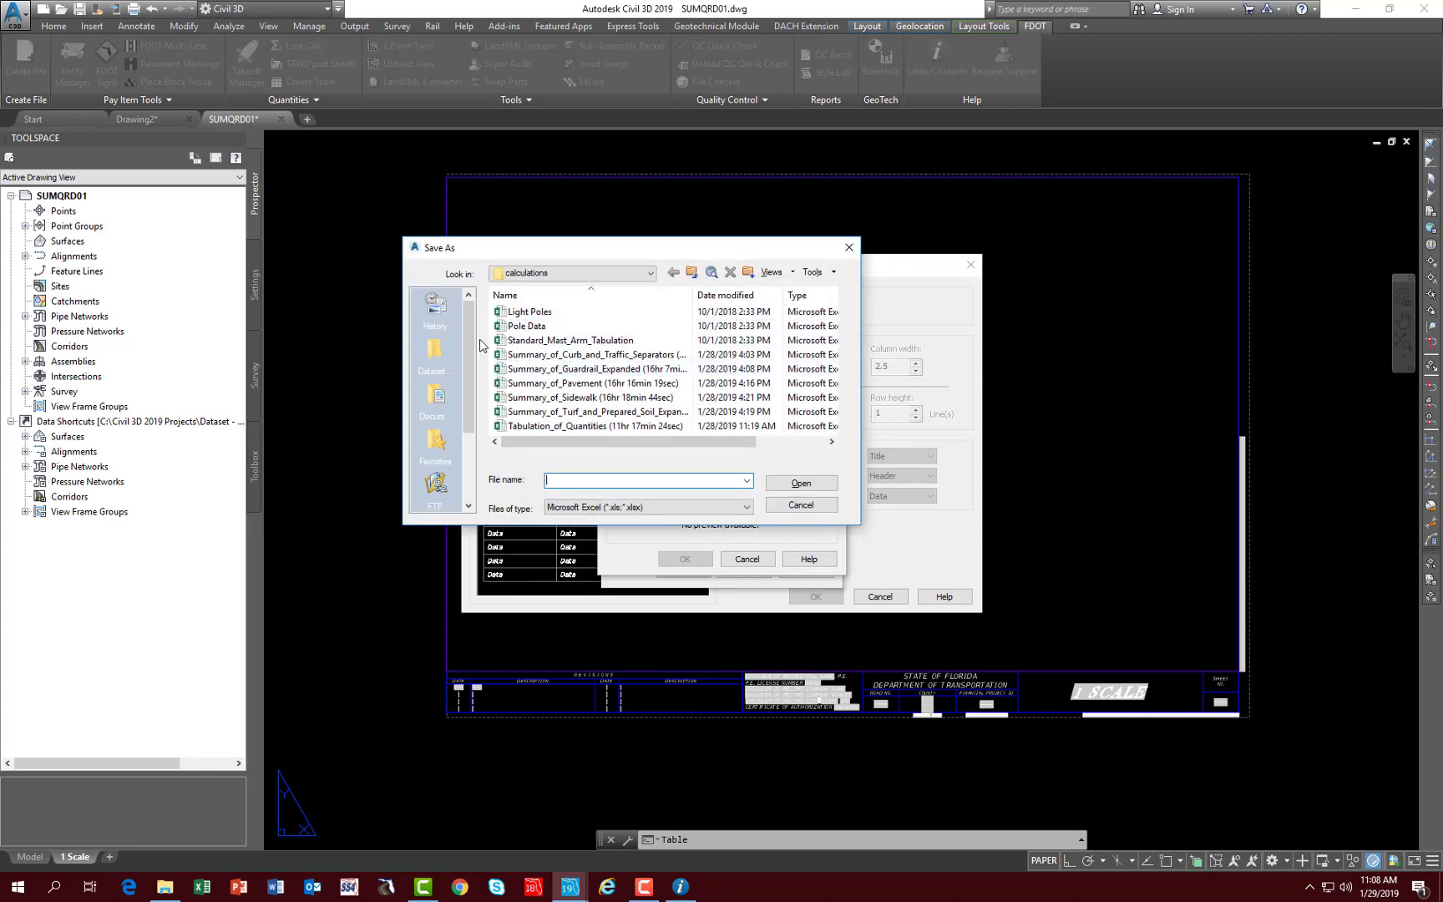
click(540, 274)
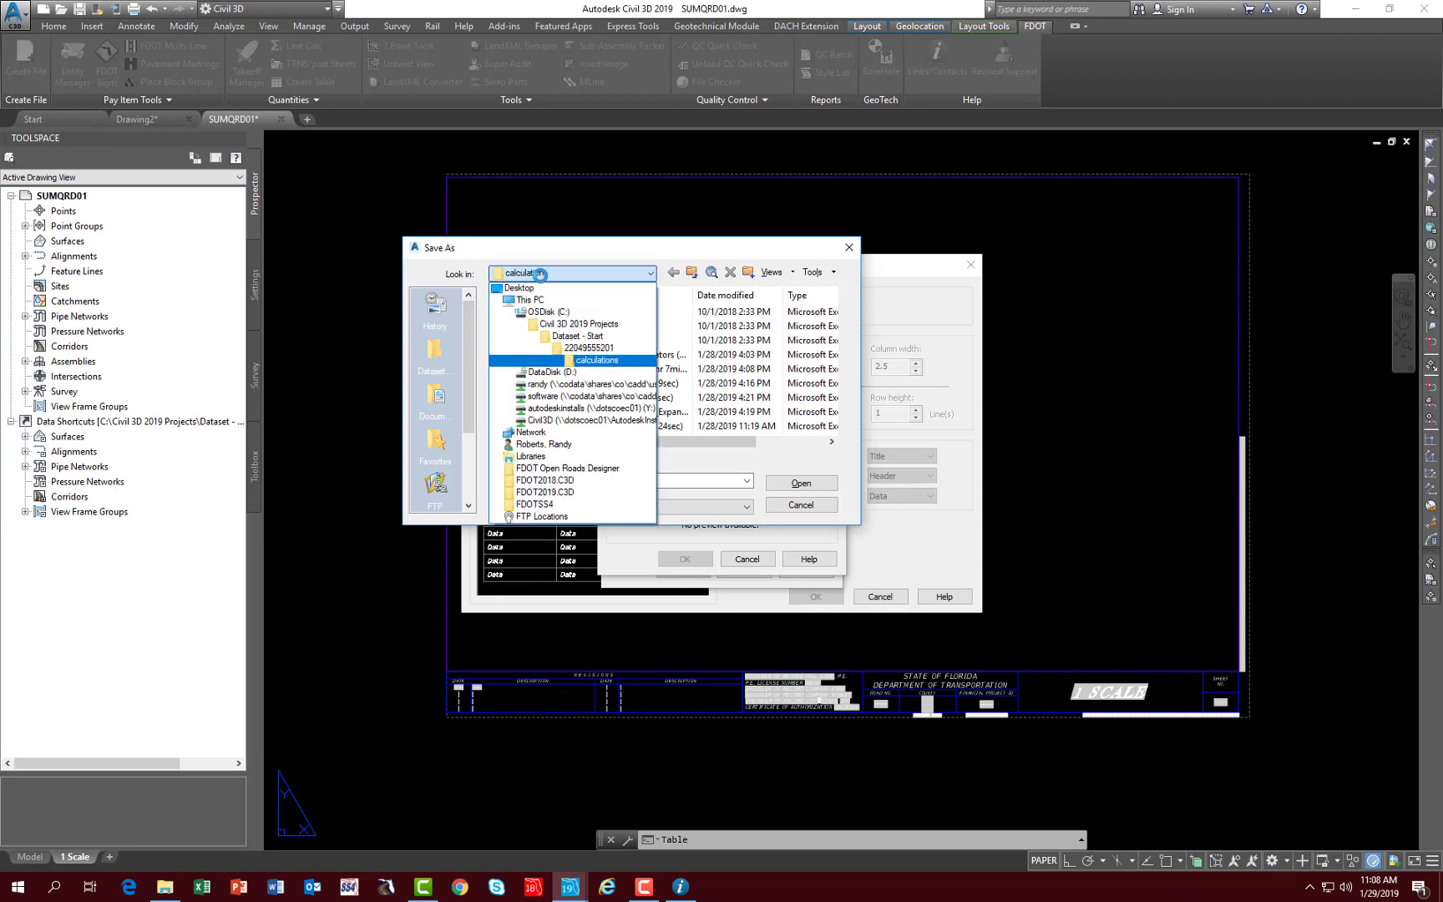
click(746, 468)
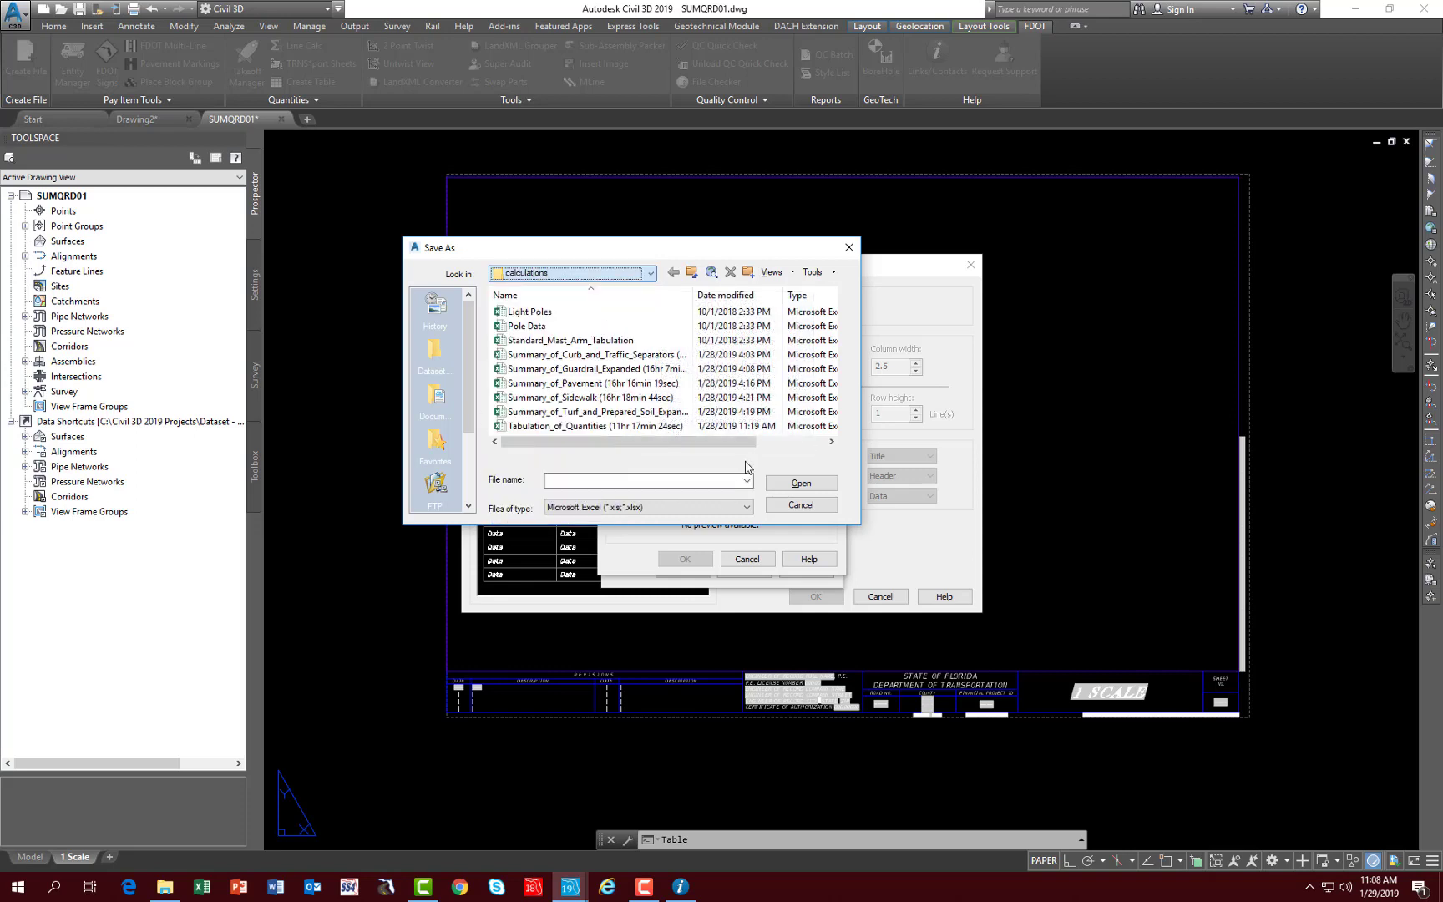
click(601, 397)
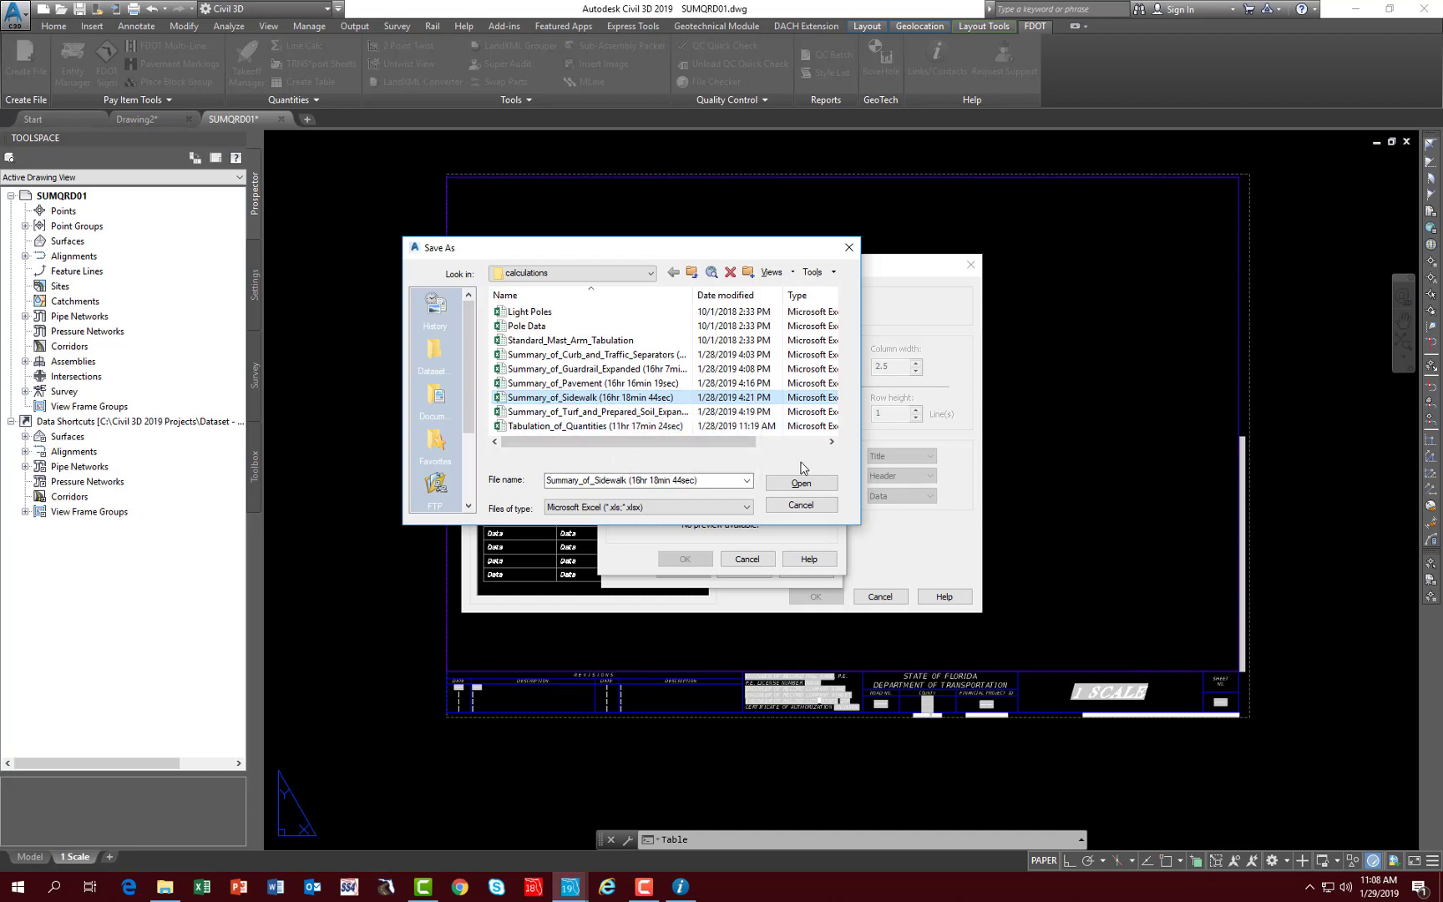
click(773, 481)
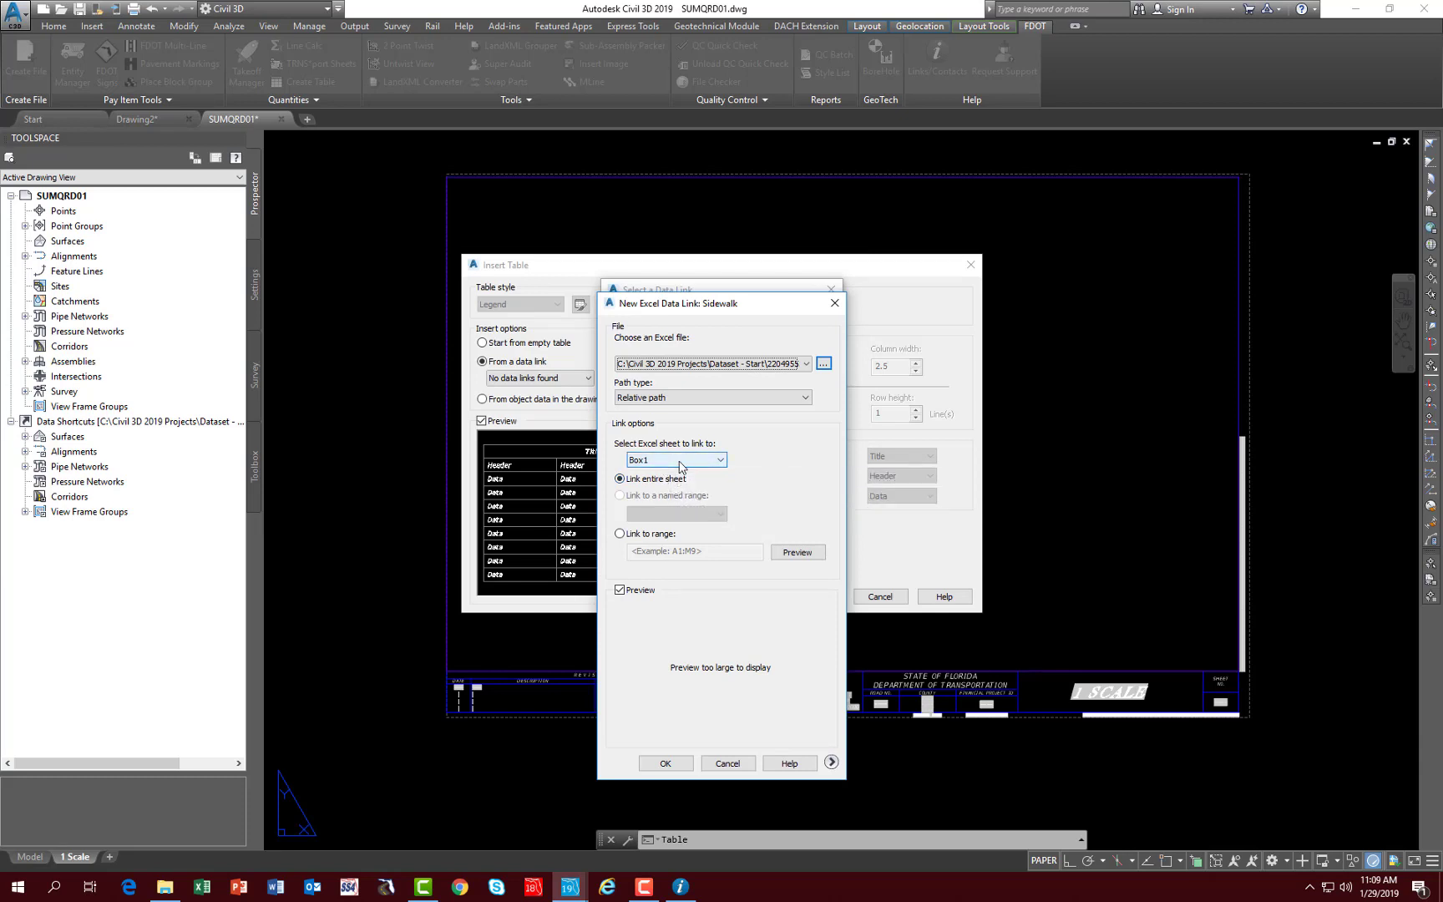
- Link the entire Box1 sheet of the workbook and accept the Sidewalk data link
click(720, 460)
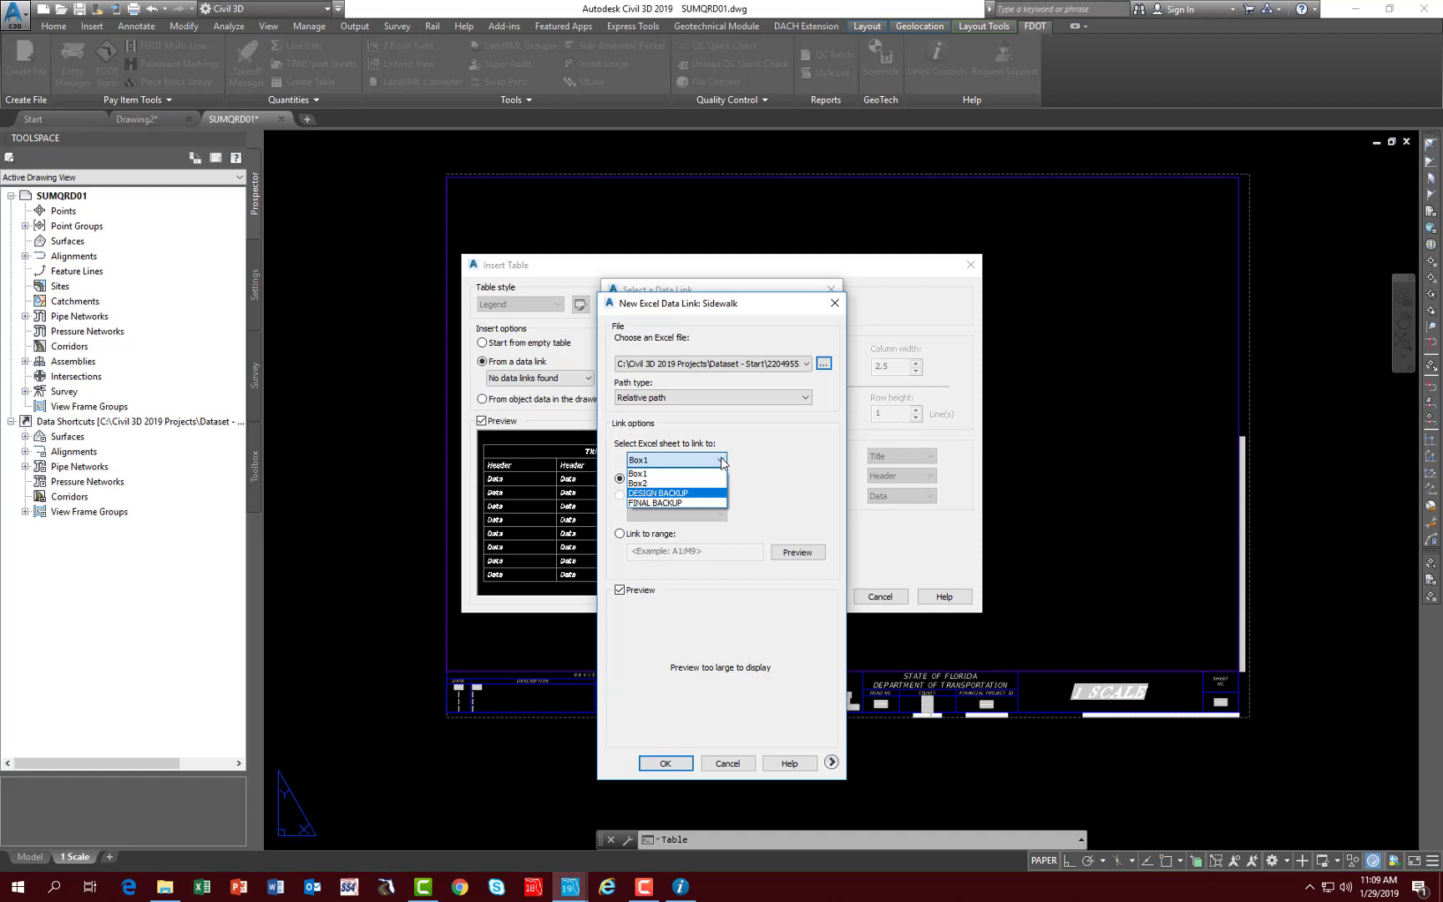
click(776, 464)
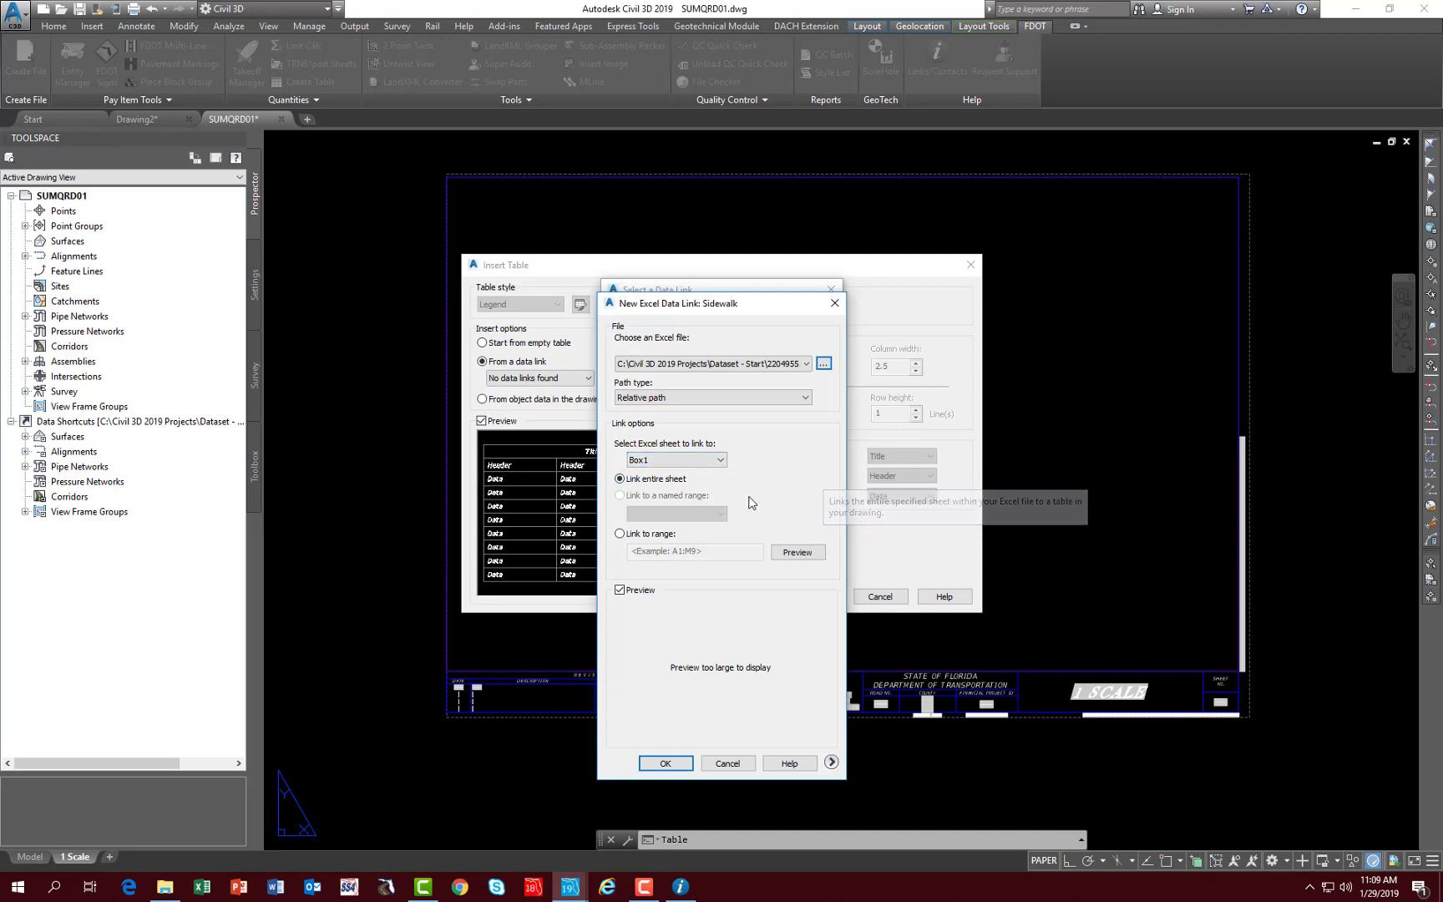
click(665, 763)
click(684, 570)
- Insert the linked sidewalk table just inside the upper-left corner of the sheet border, at about 1.01, 10.63
click(806, 598)
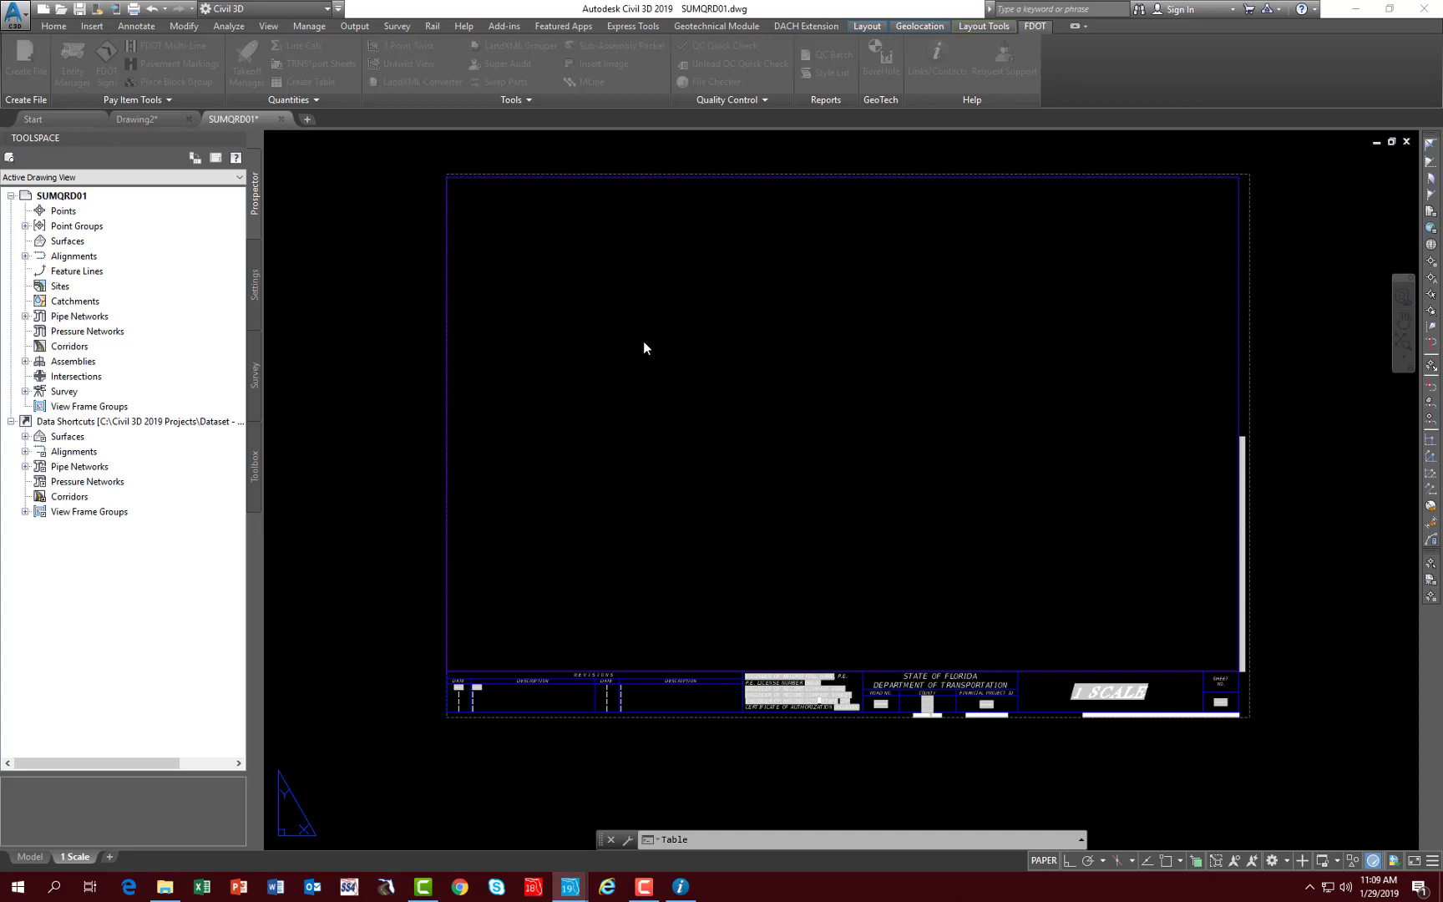
key(Return)
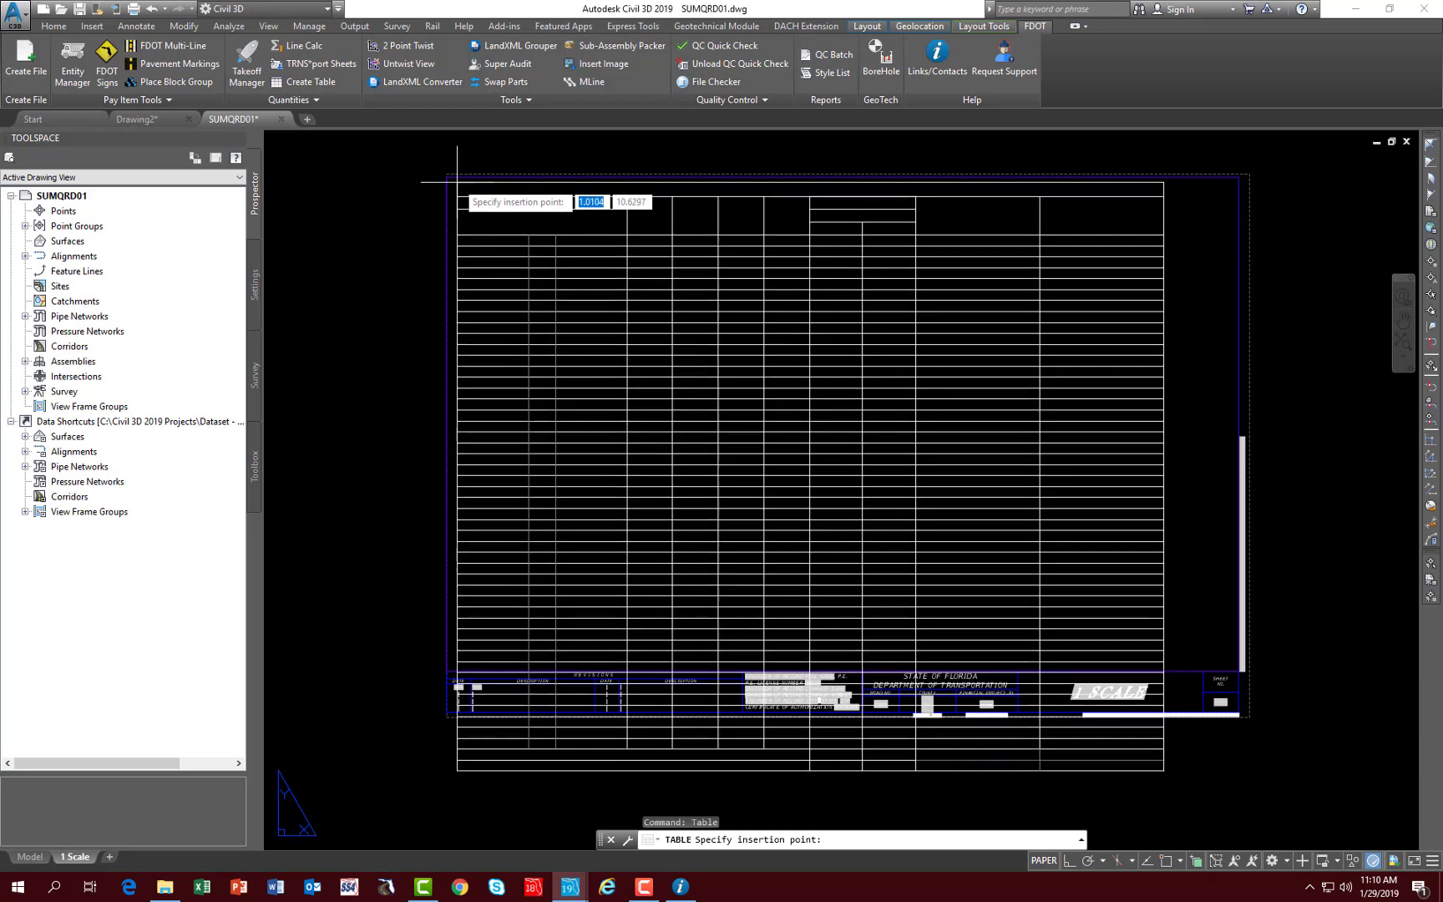
click(457, 181)
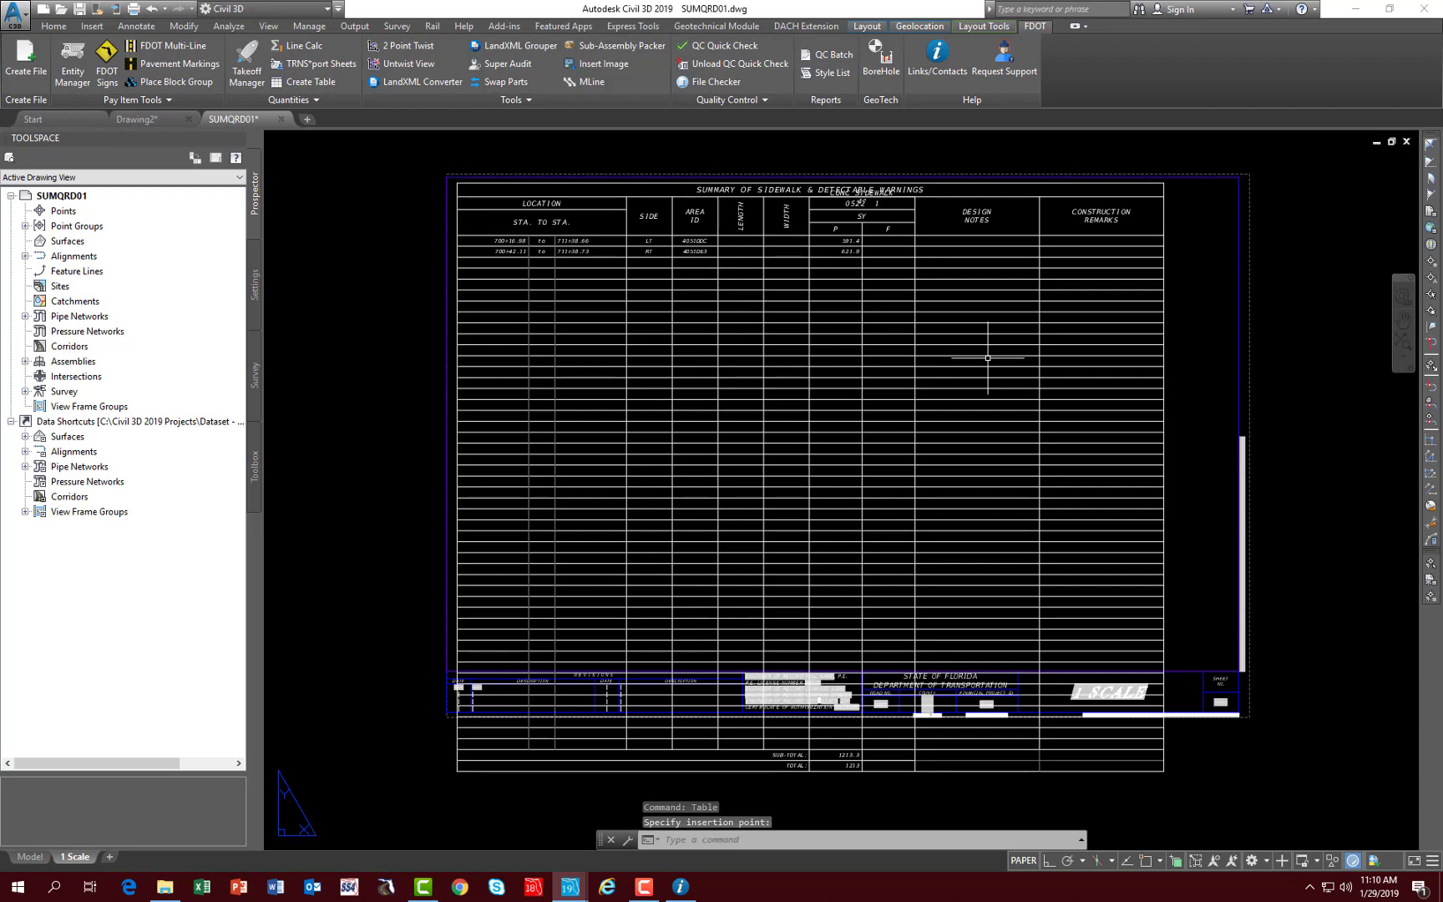
- Stretch the upper edge of the table's LOCATION header cell to restore the collapsed header rows, then clear the selection
scroll(730, 147, up, 4)
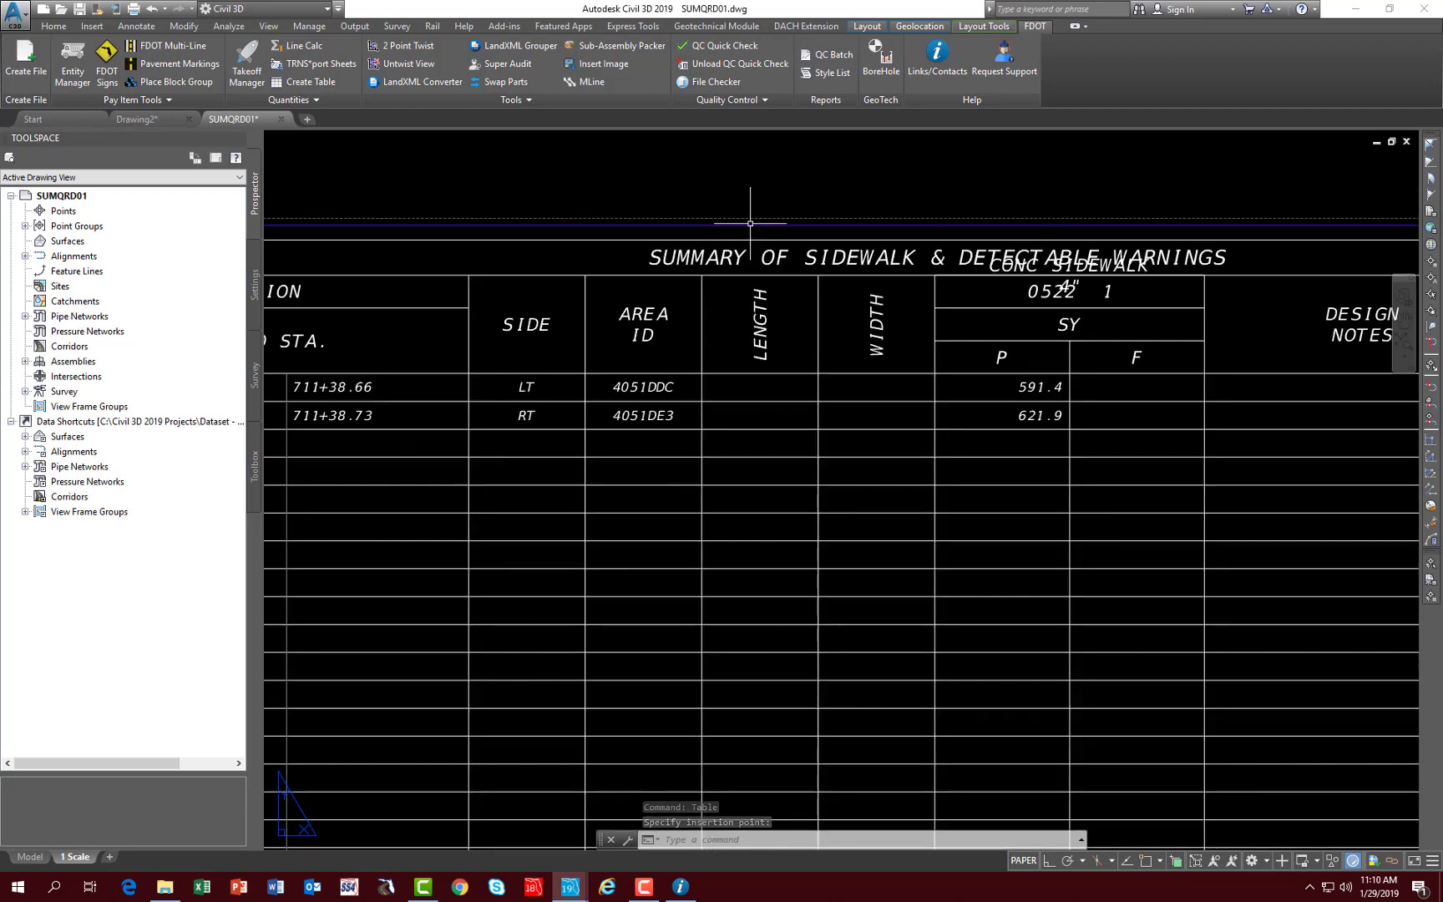
scroll(750, 223, down, 2)
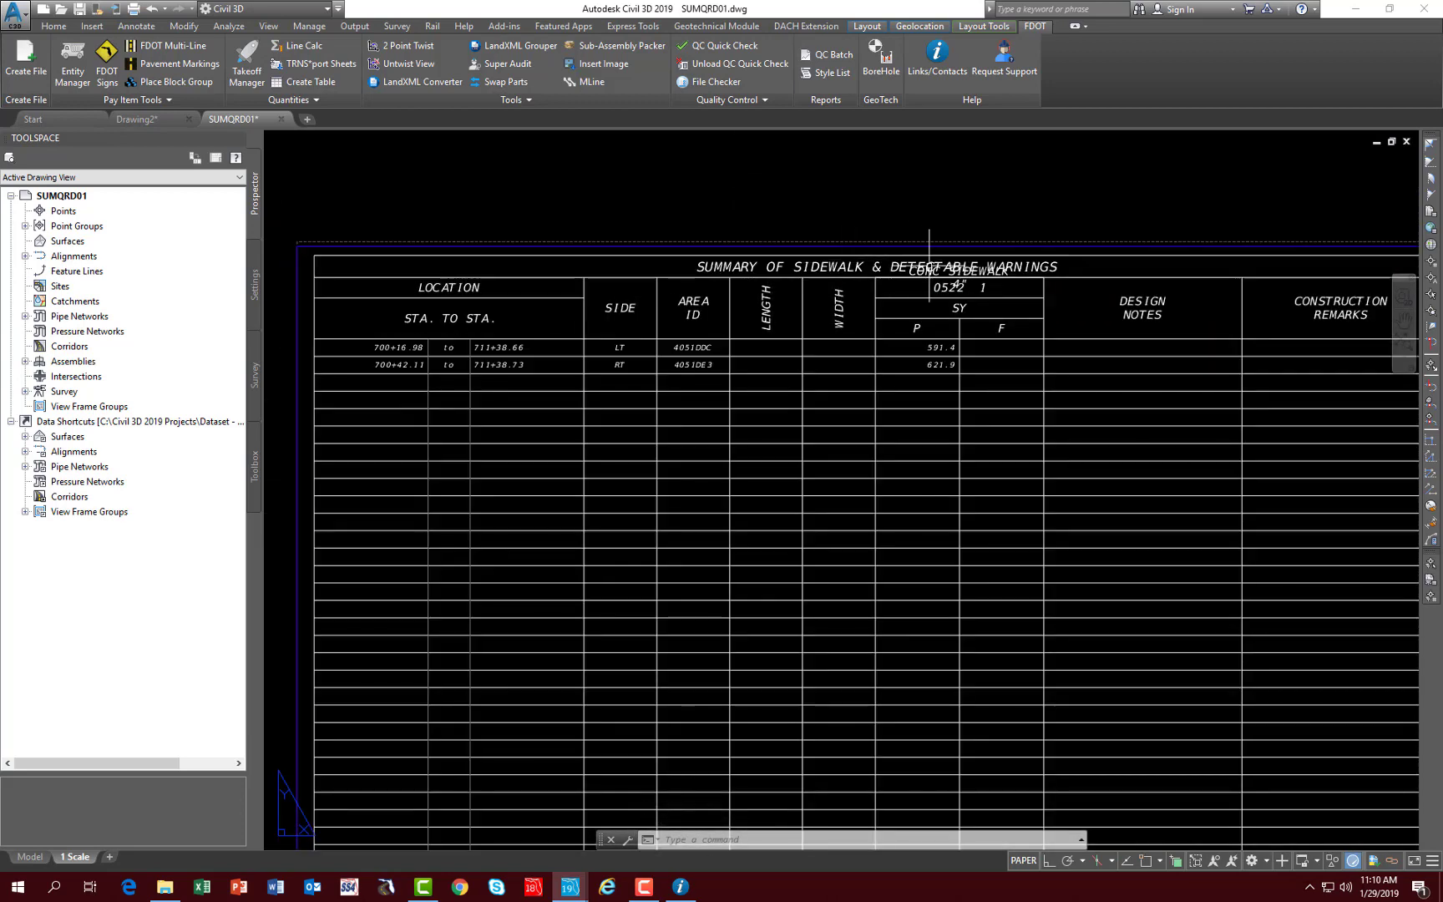
click(960, 278)
click(400, 289)
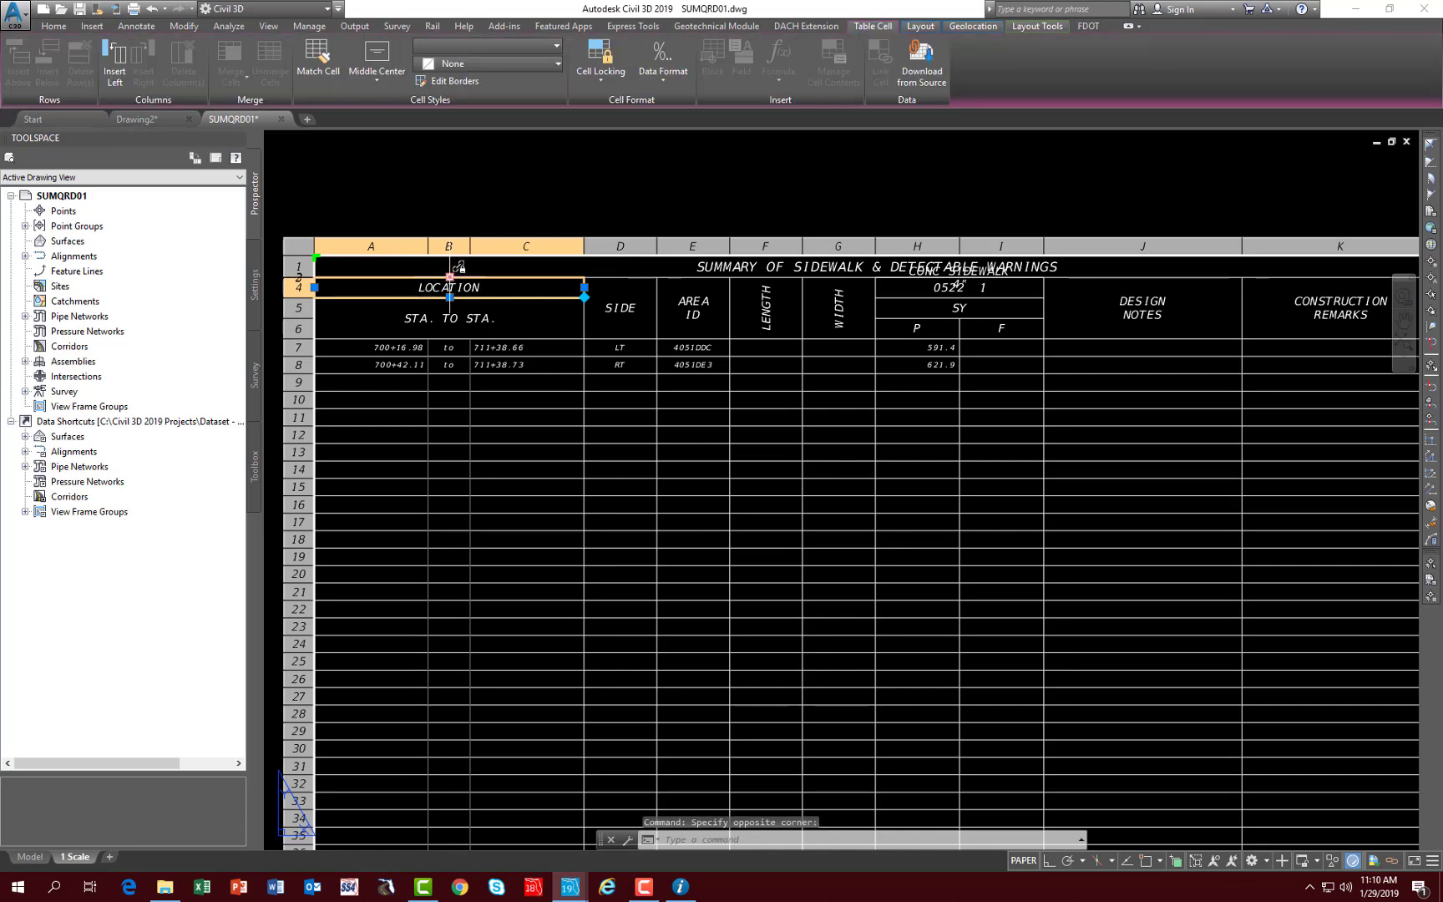
click(450, 277)
click(450, 276)
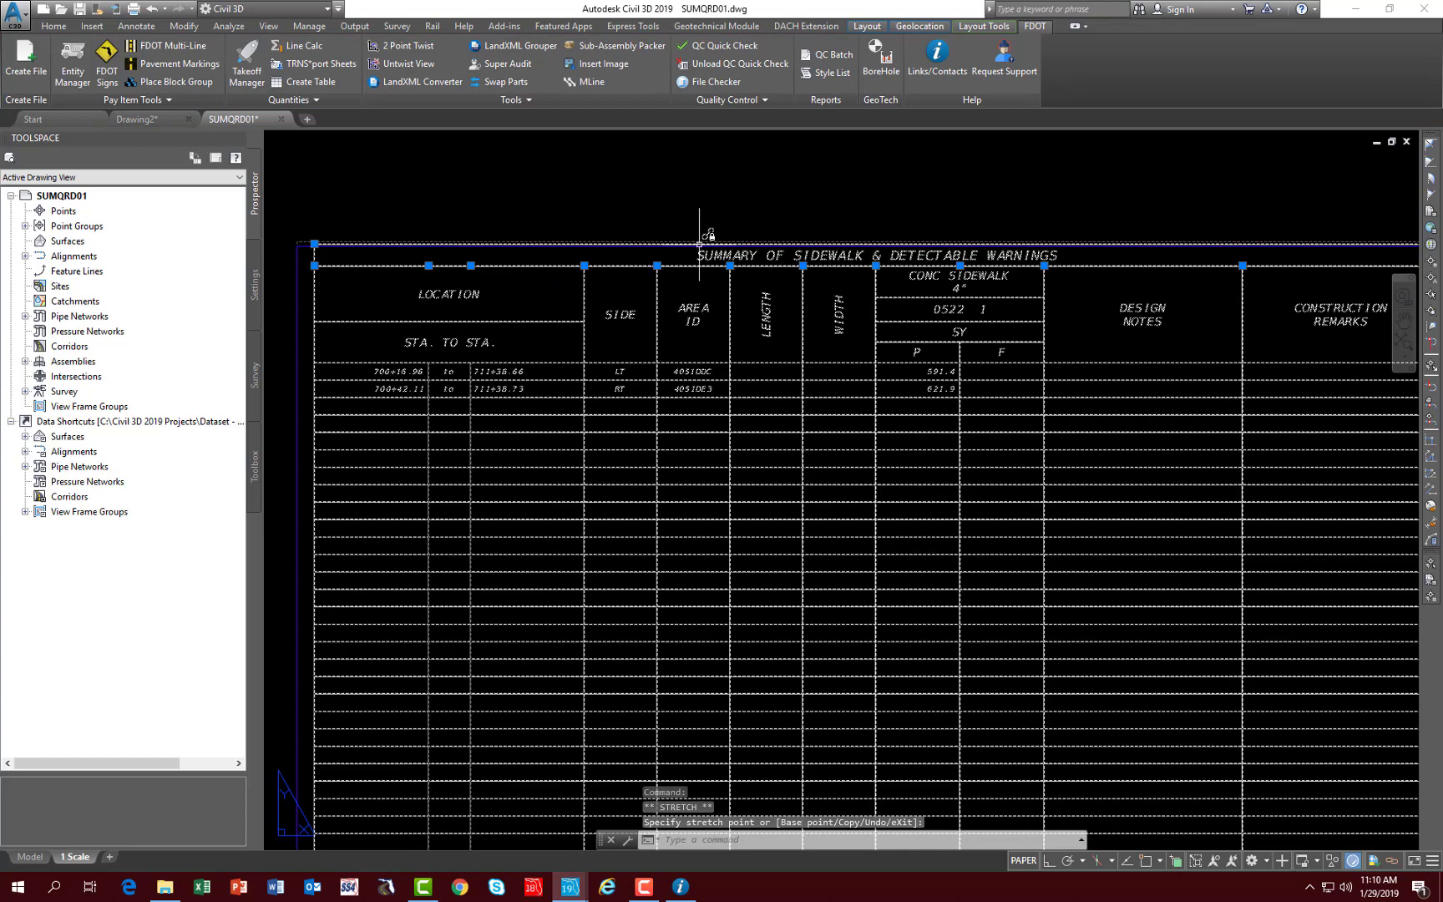
key(Escape)
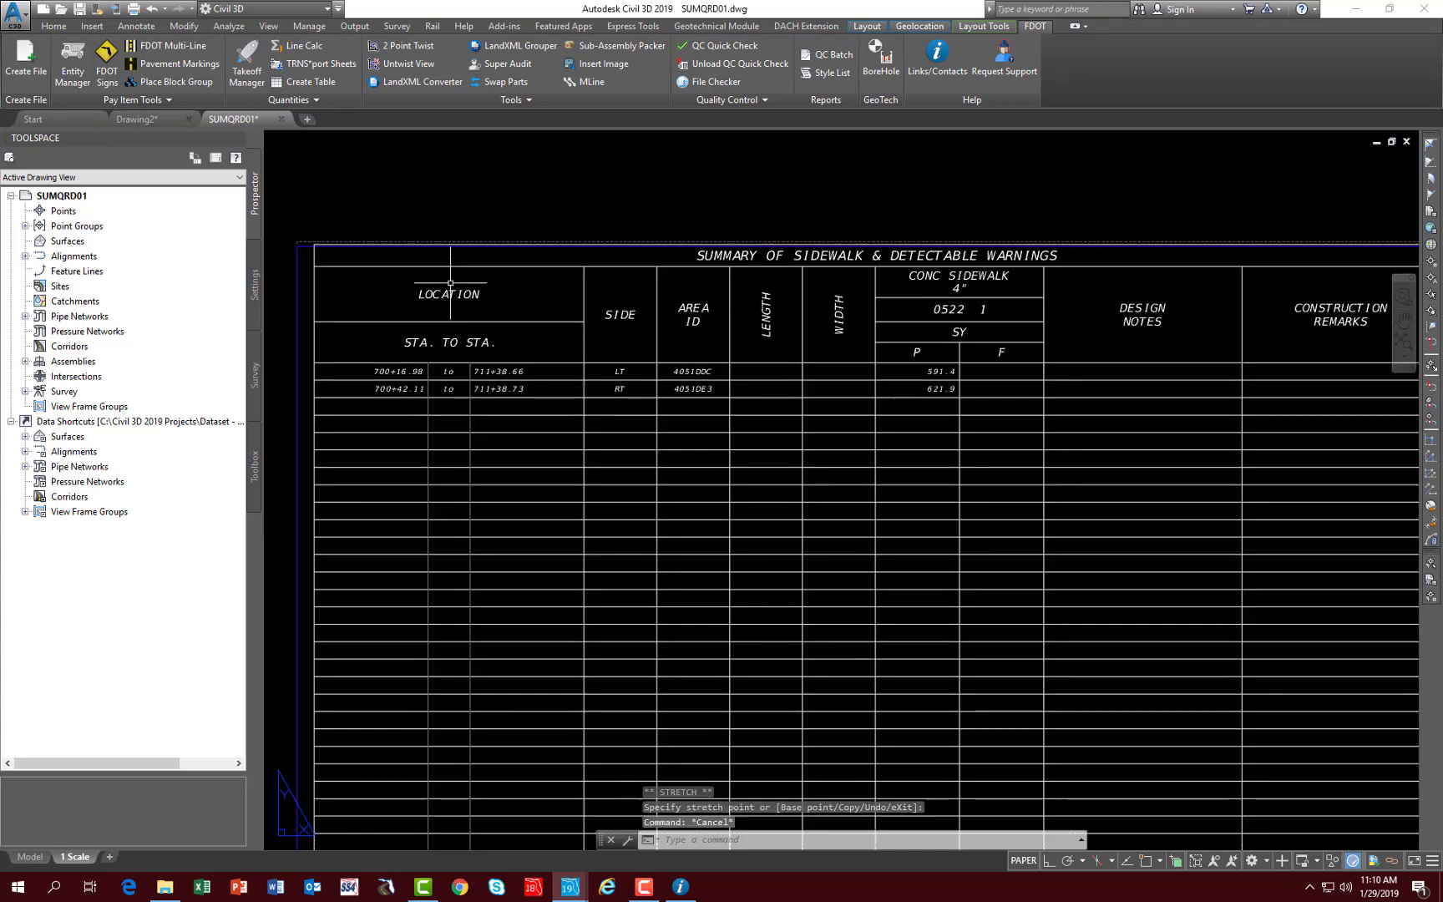
click(508, 299)
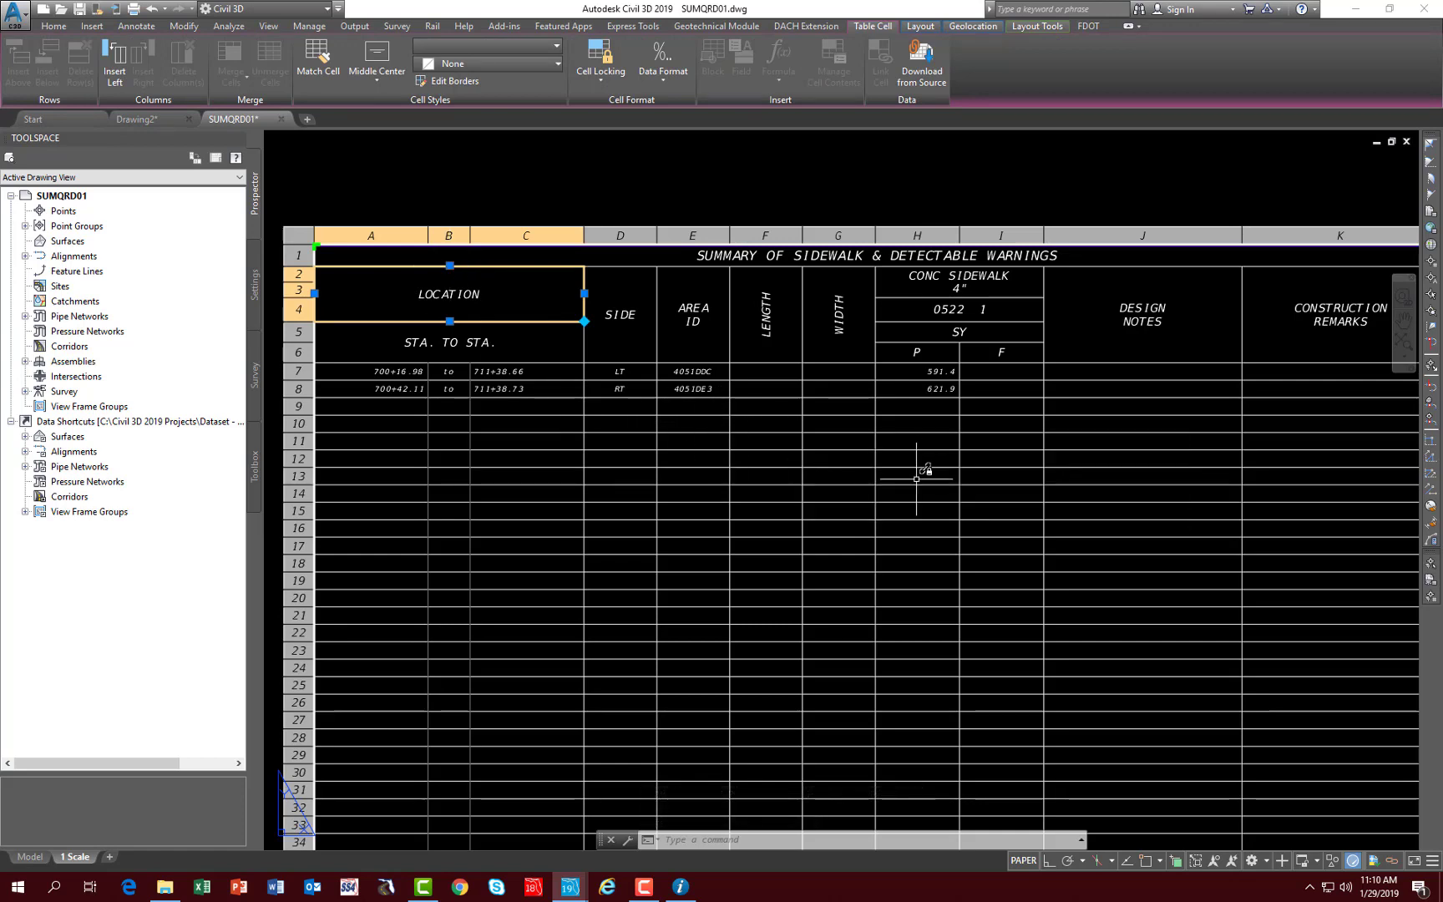
key(Escape)
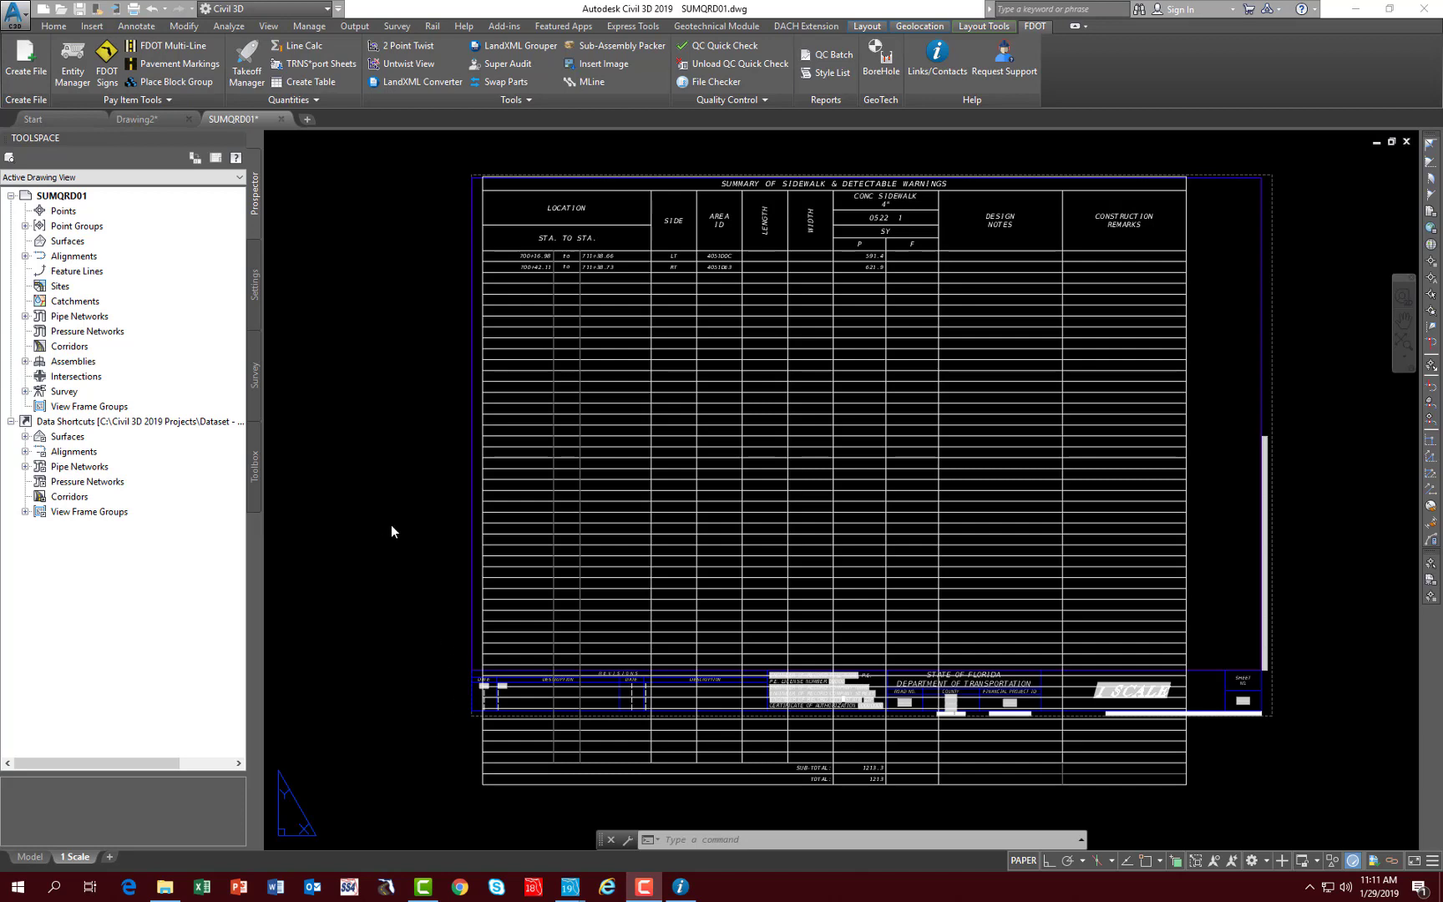
- Switch to File Explorer and open Summary_of_Sidewalk (16hr 18min 44sec) from the project's calculations folder in Excel
click(165, 887)
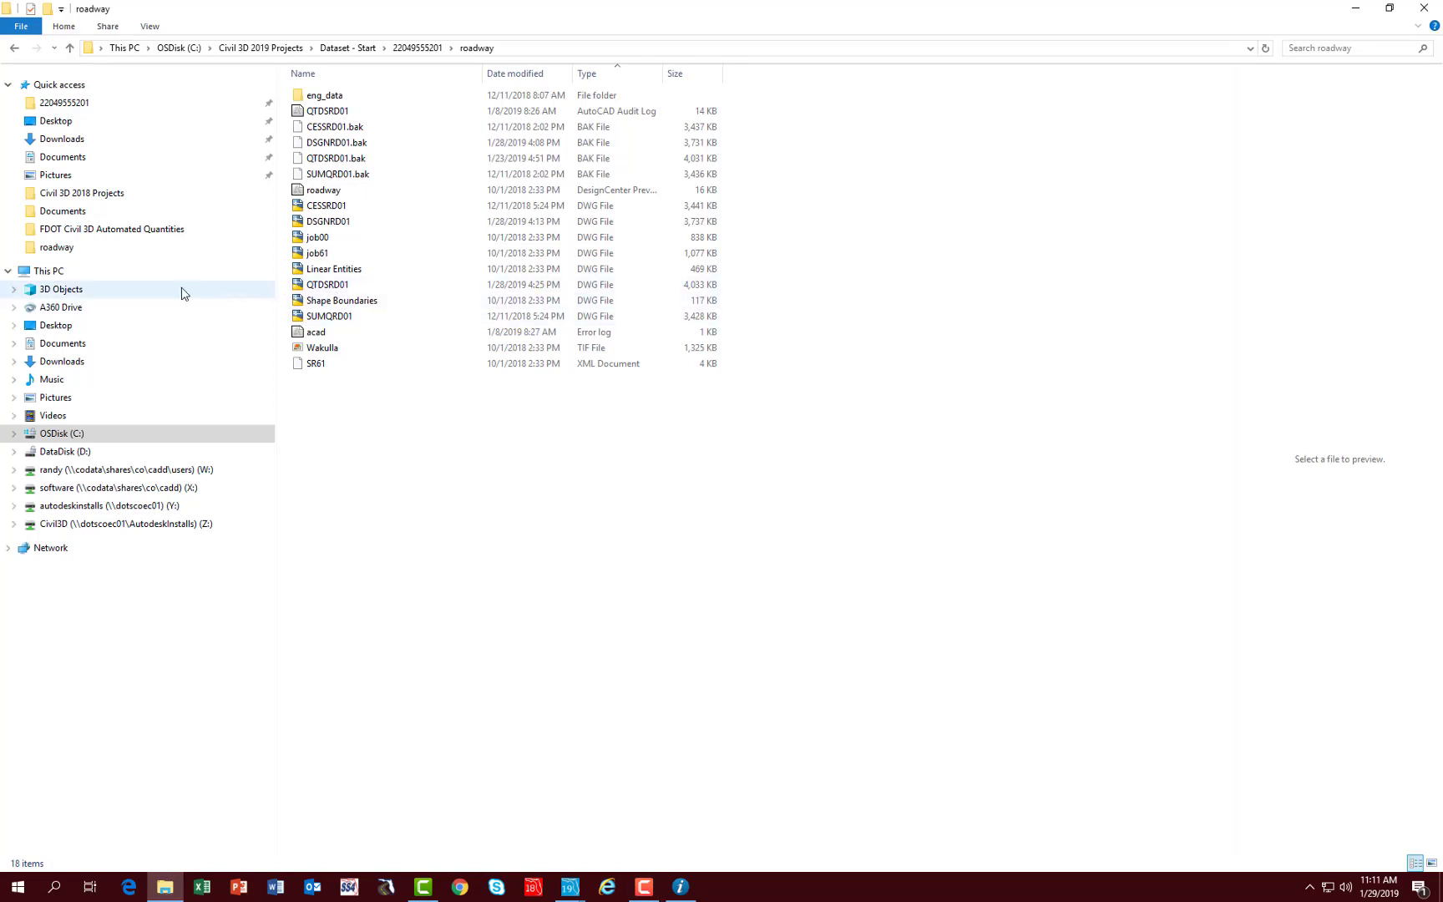
key(alt+Up)
double_click(332, 97)
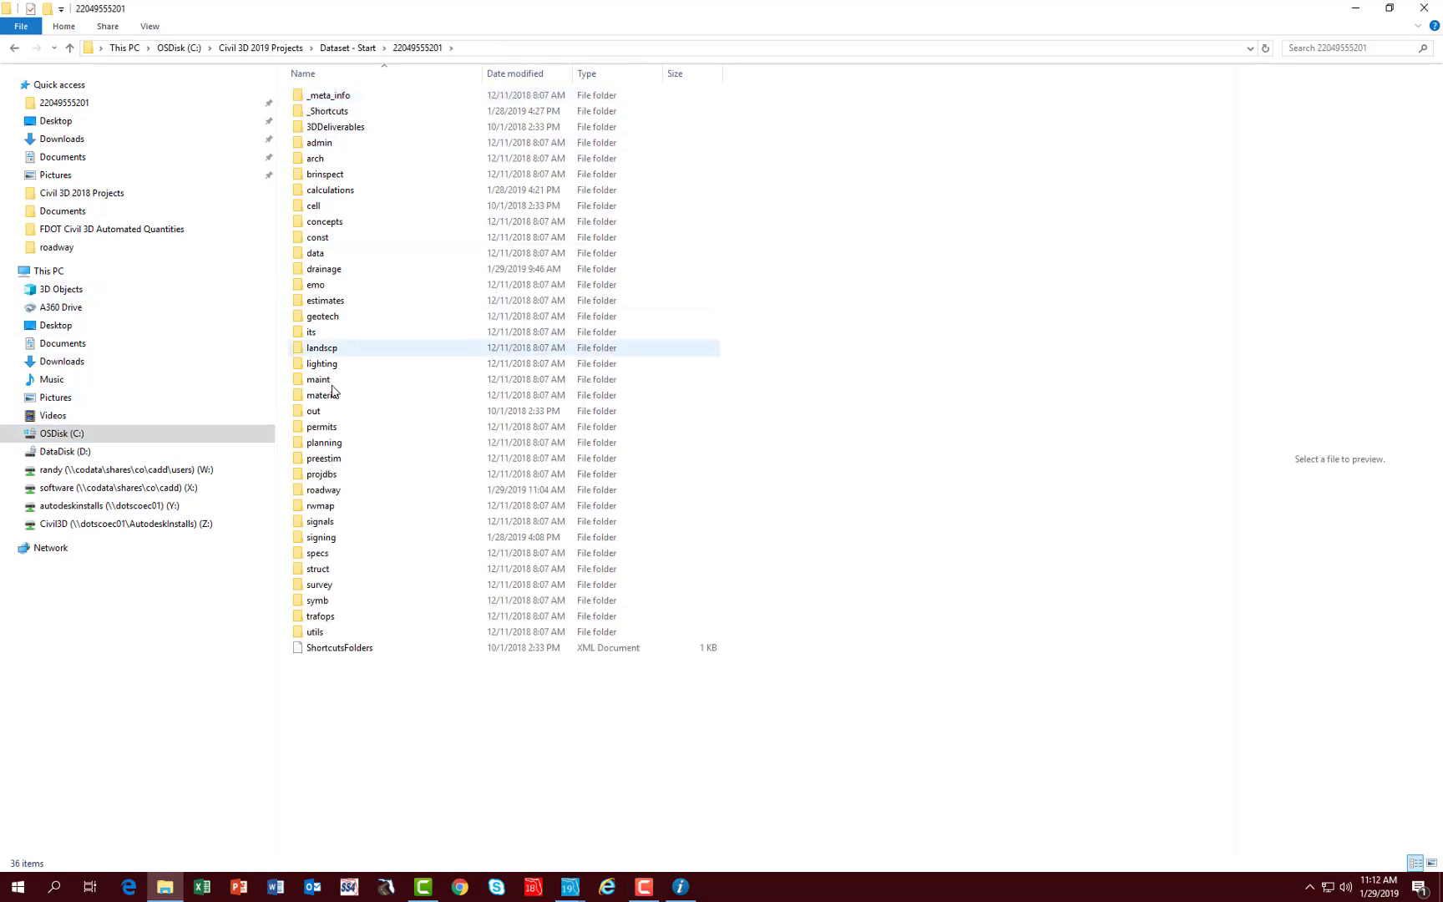
double_click(334, 190)
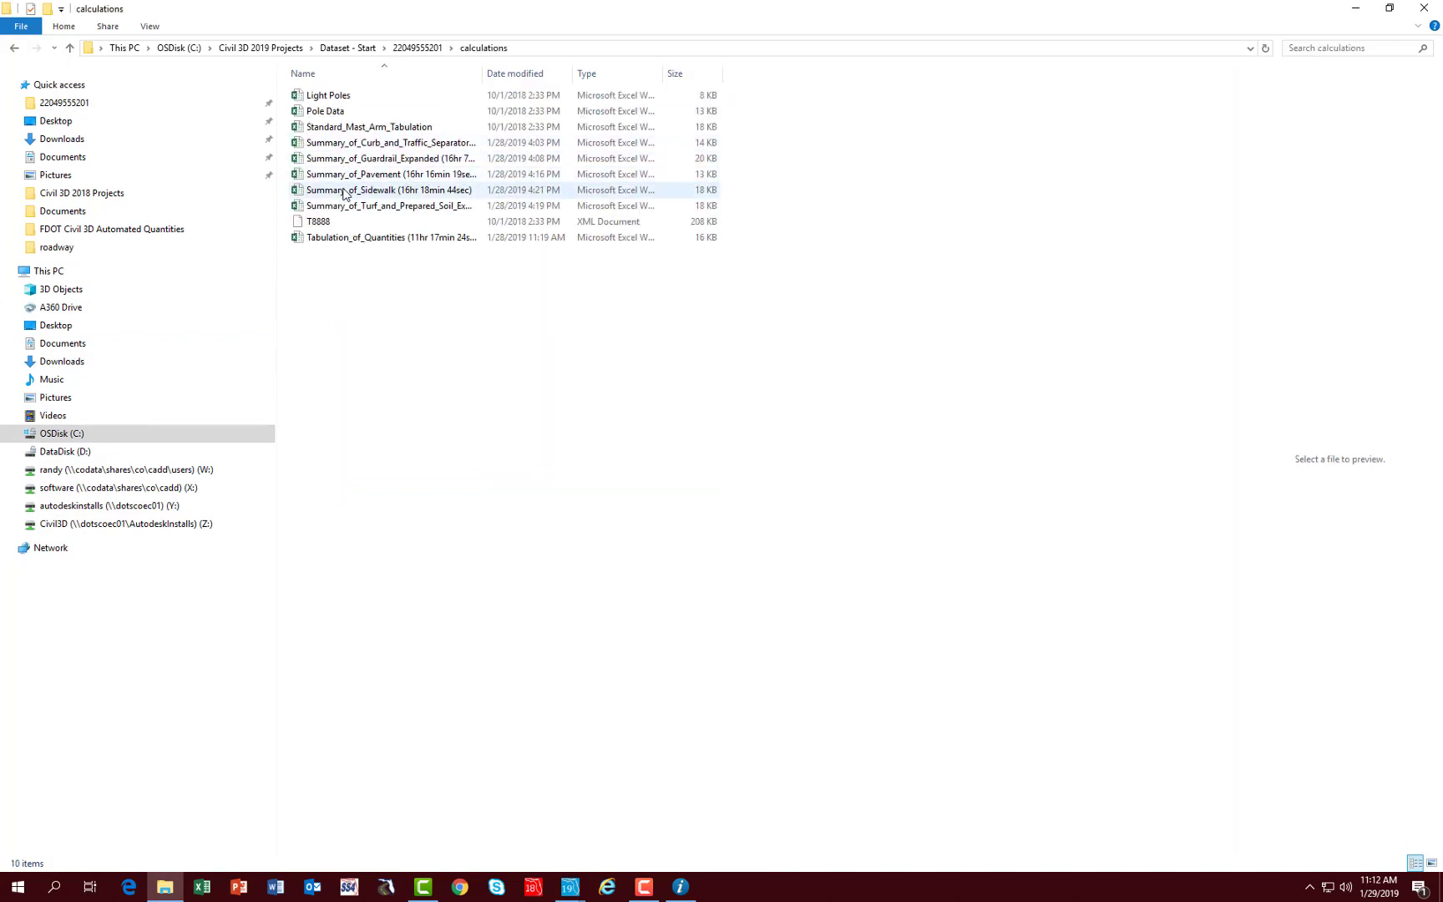
click(344, 191)
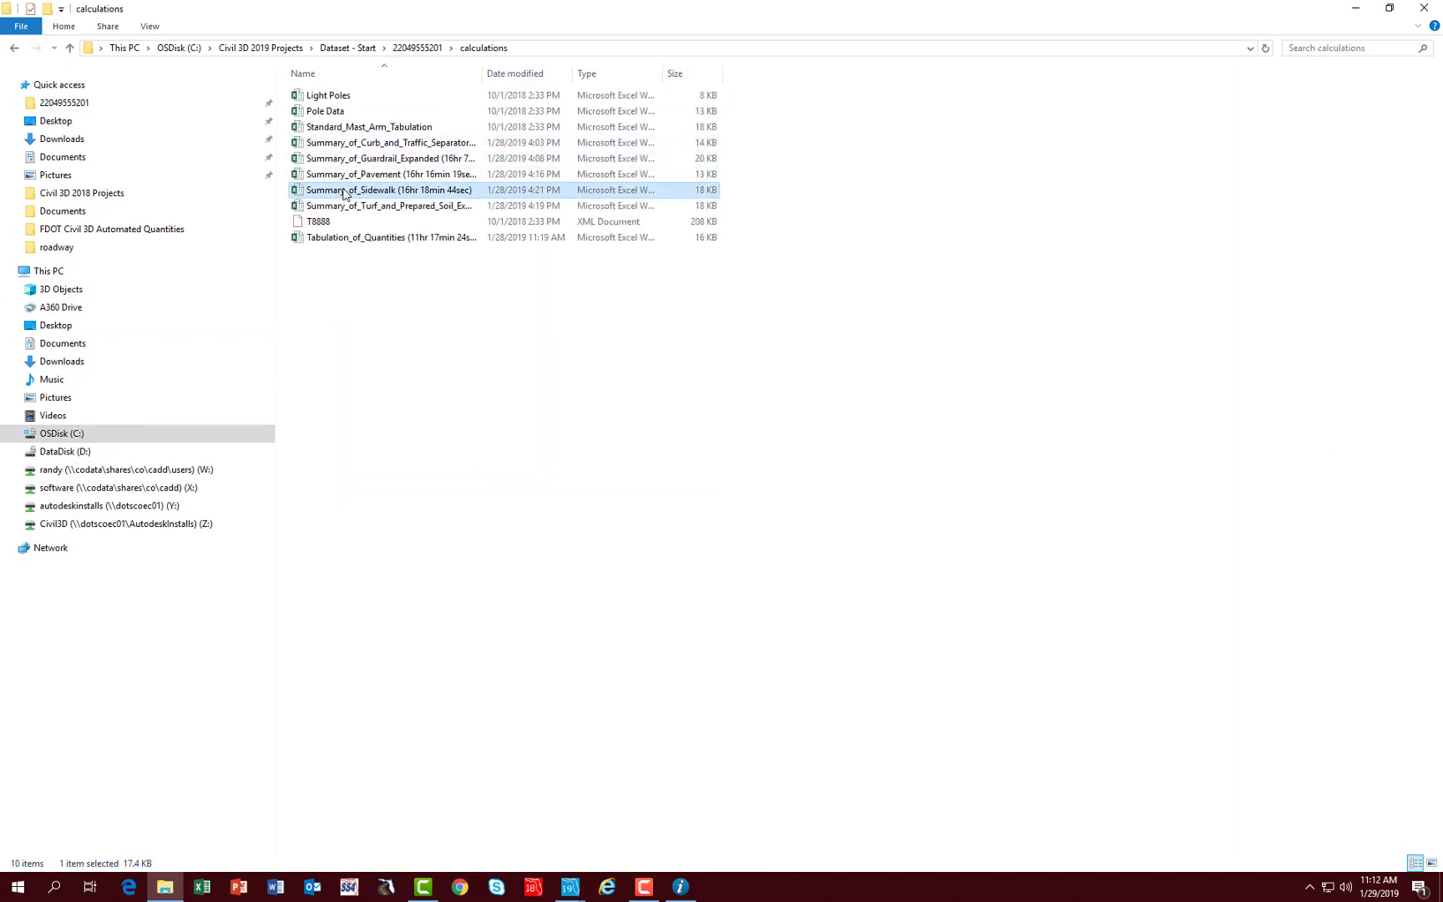
double_click(344, 191)
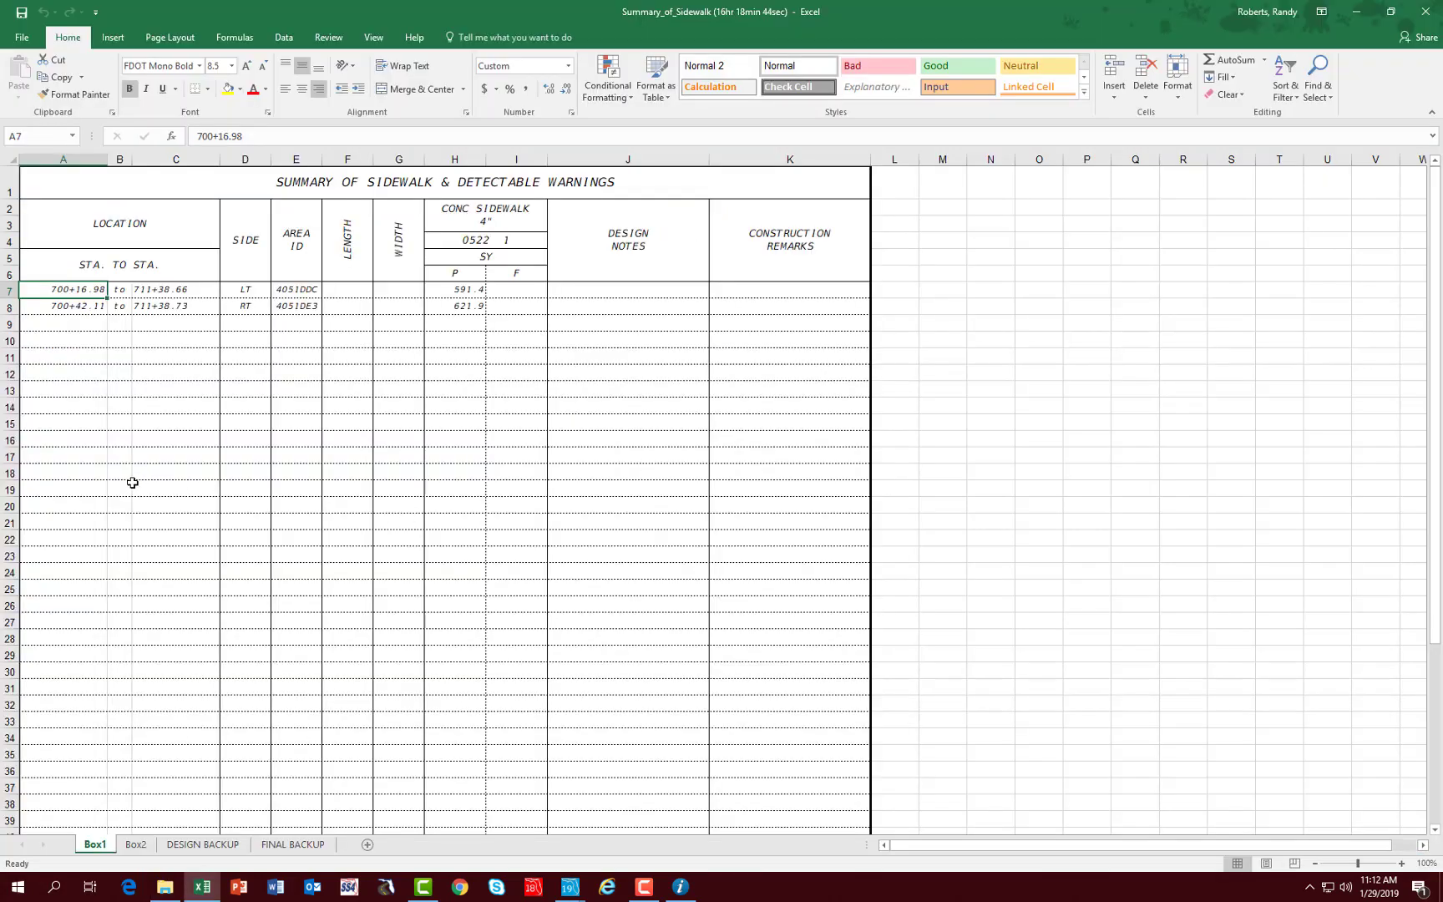
- Delete empty rows 31 to 48 from the Box1 sheet and close the workbook with its changes saved
scroll(47, 564, down, 6)
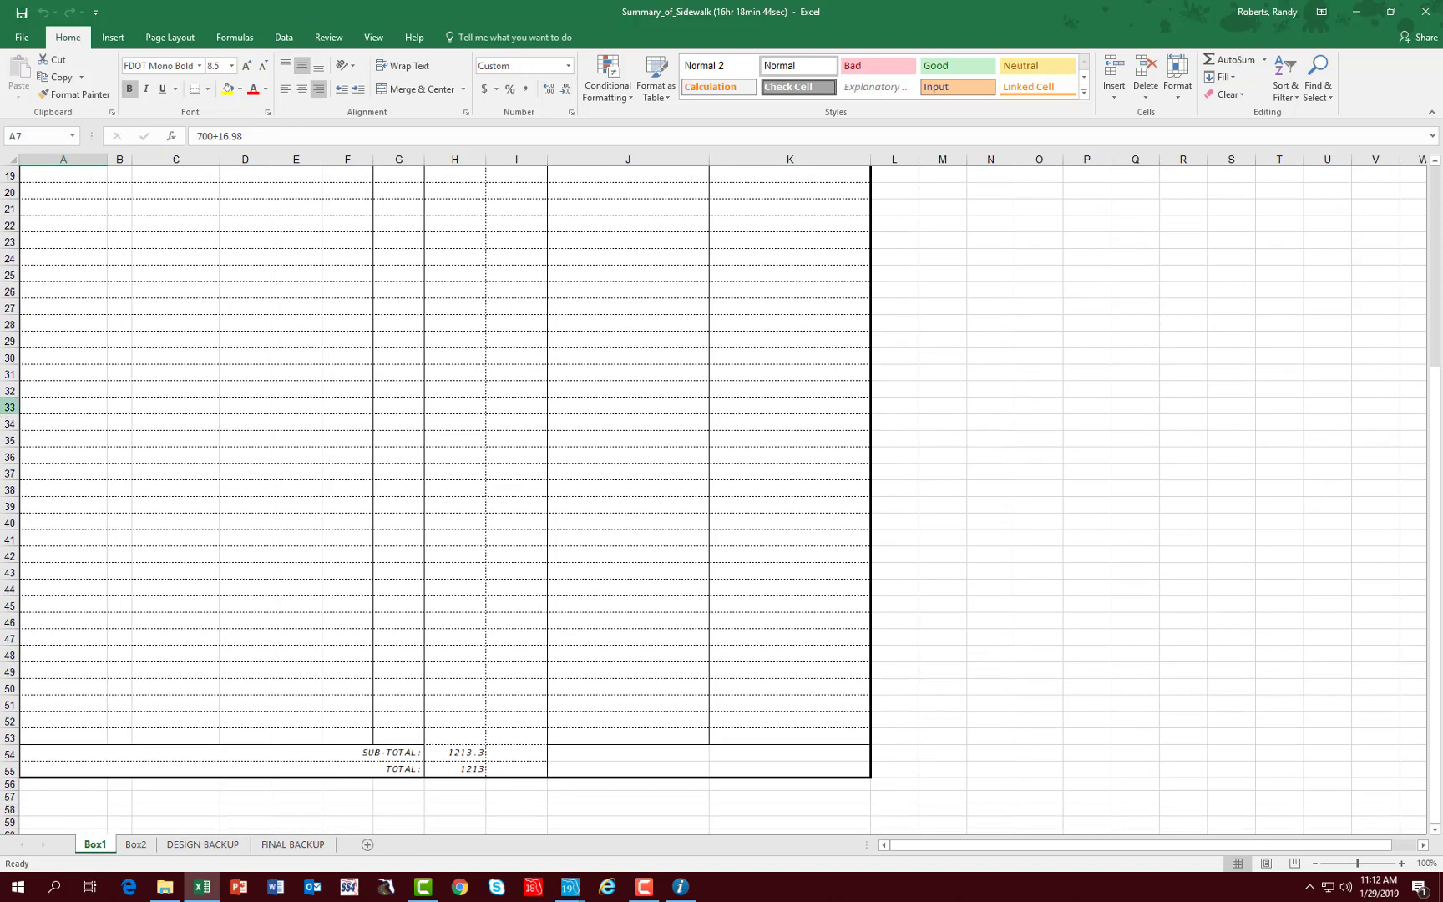
drag(6, 373, 4, 658)
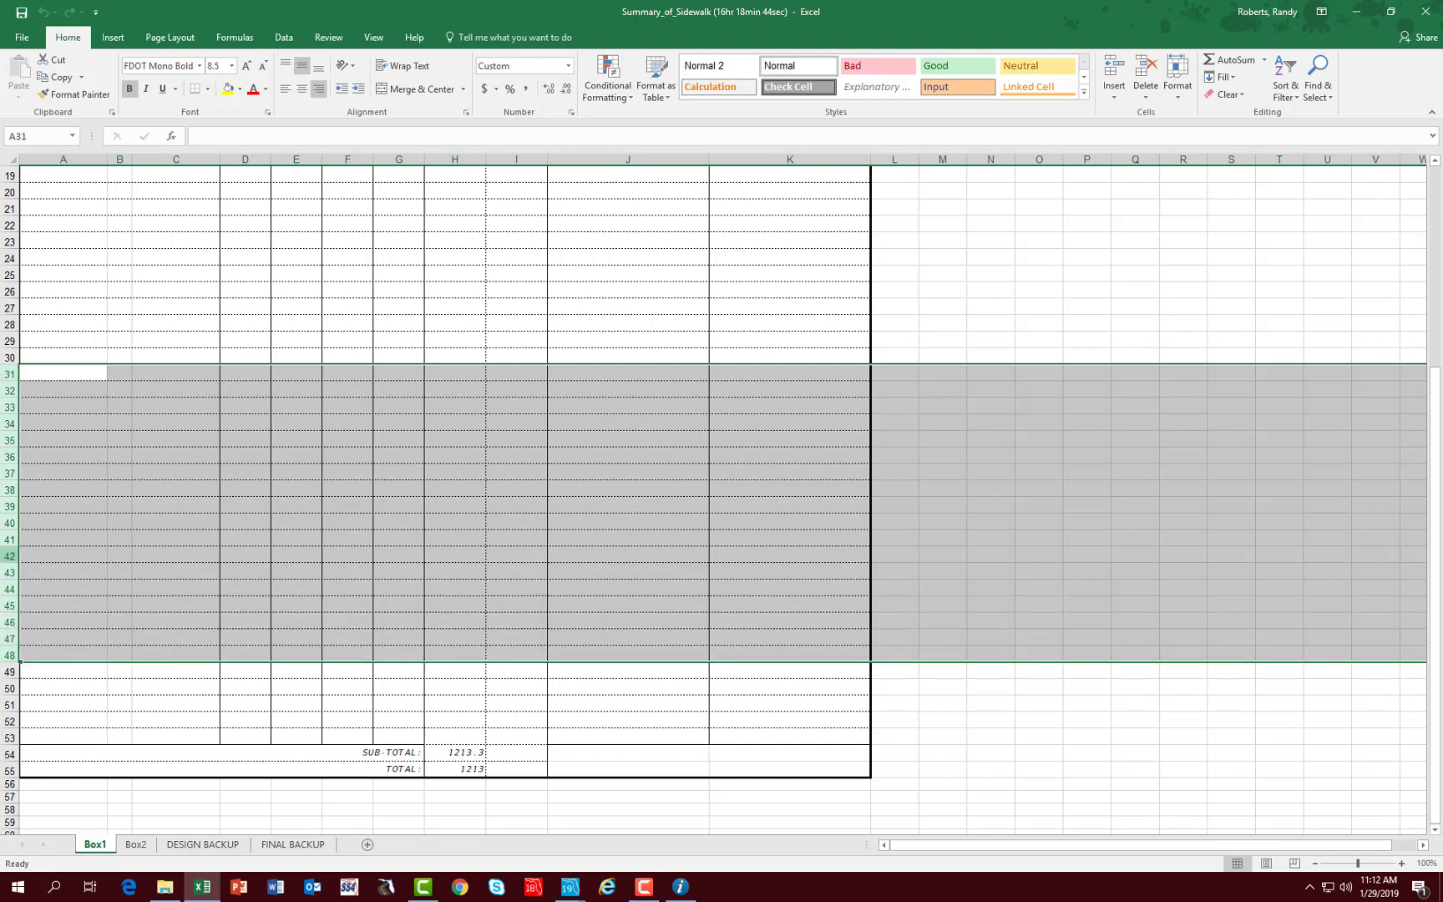
right_click(12, 556)
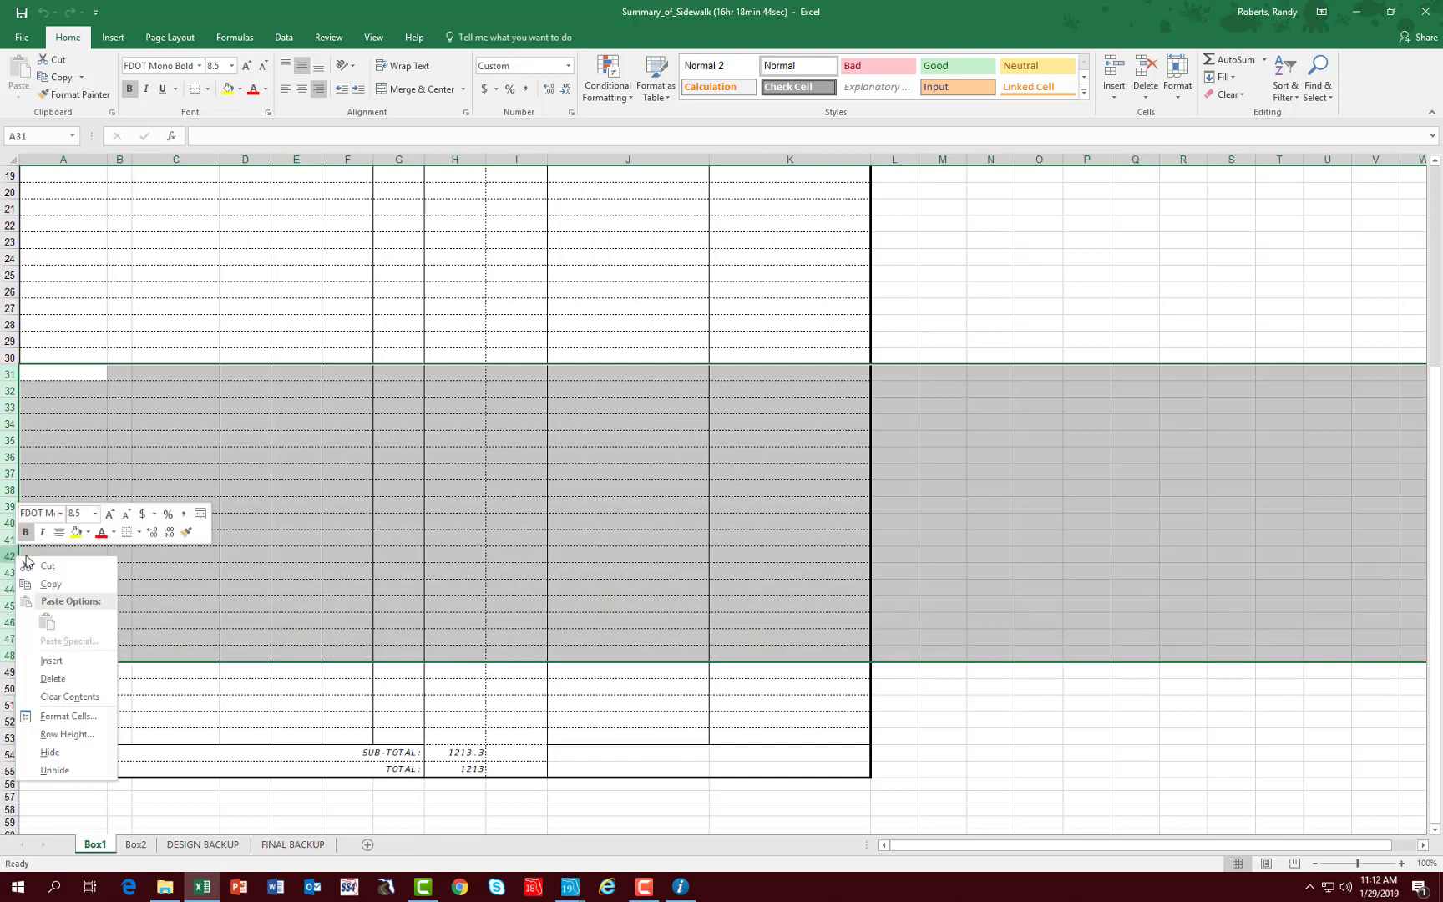
click(57, 679)
scroll(319, 315, up, 1)
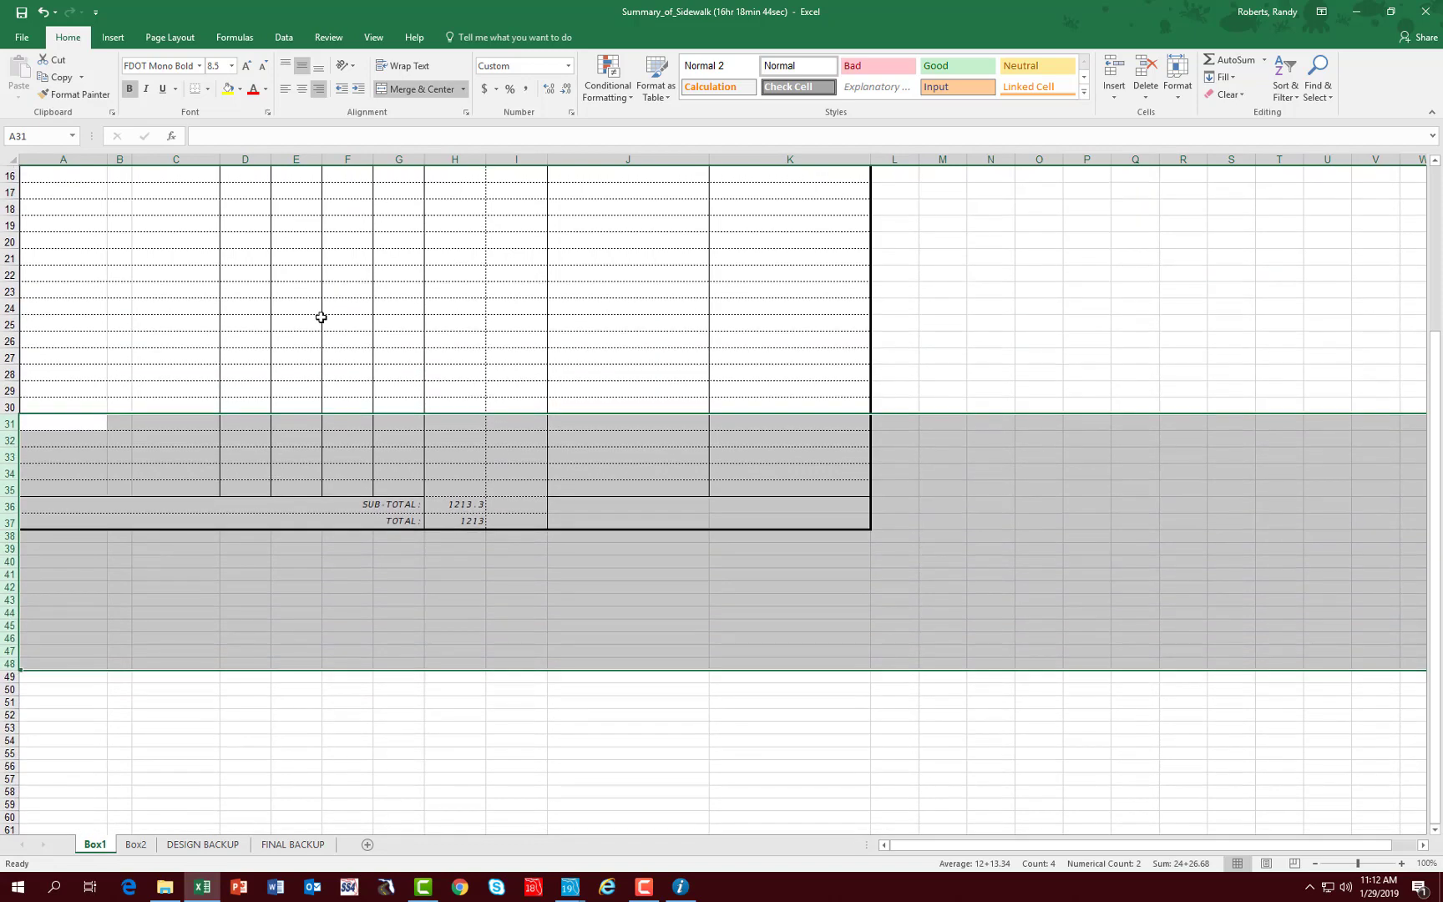
click(309, 324)
scroll(337, 322, up, 1)
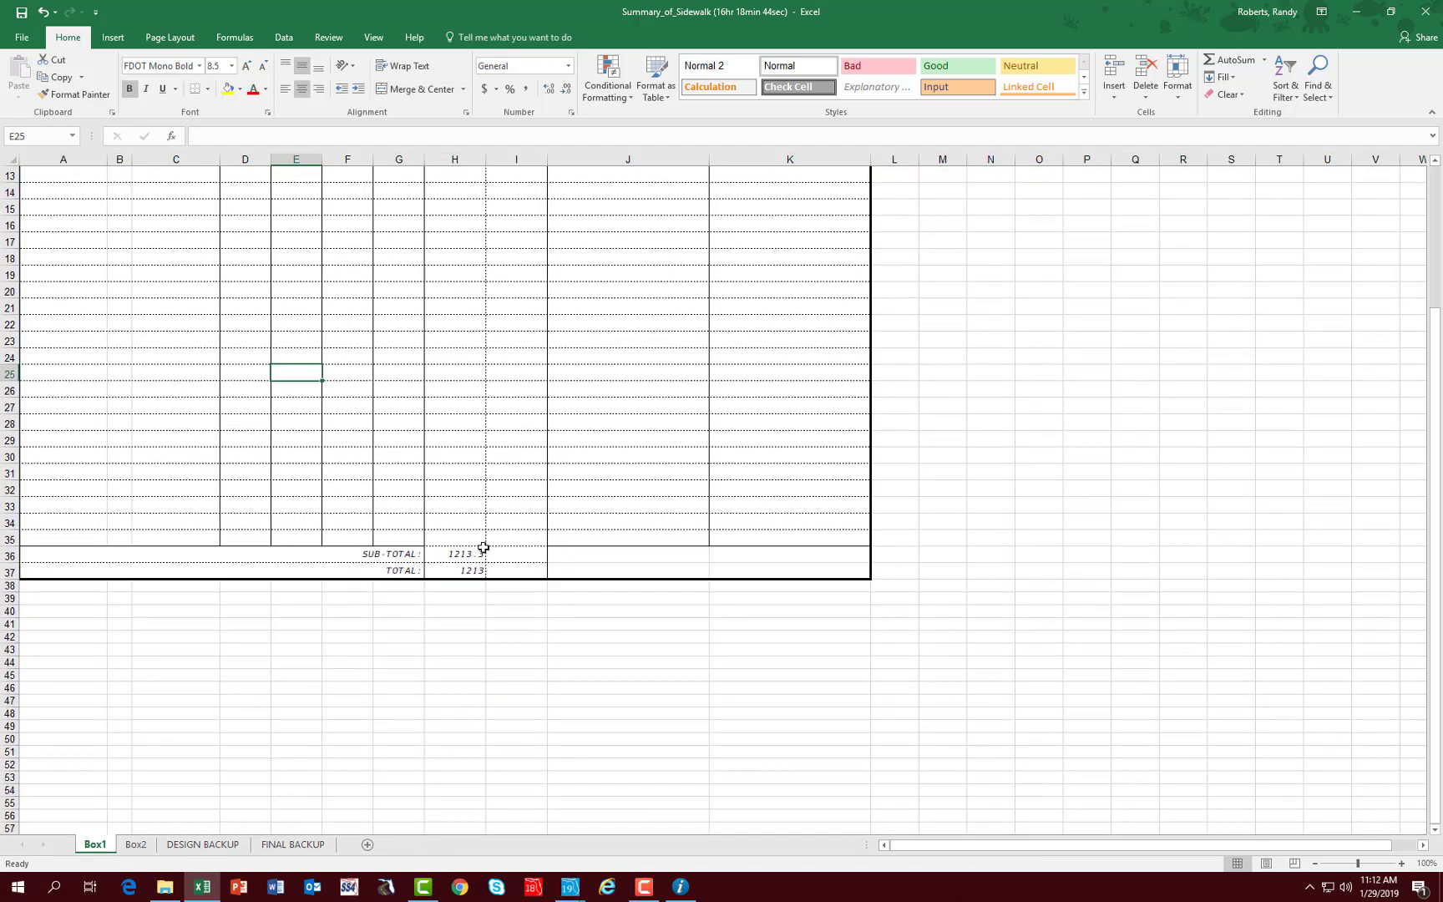
scroll(482, 548, up, 3)
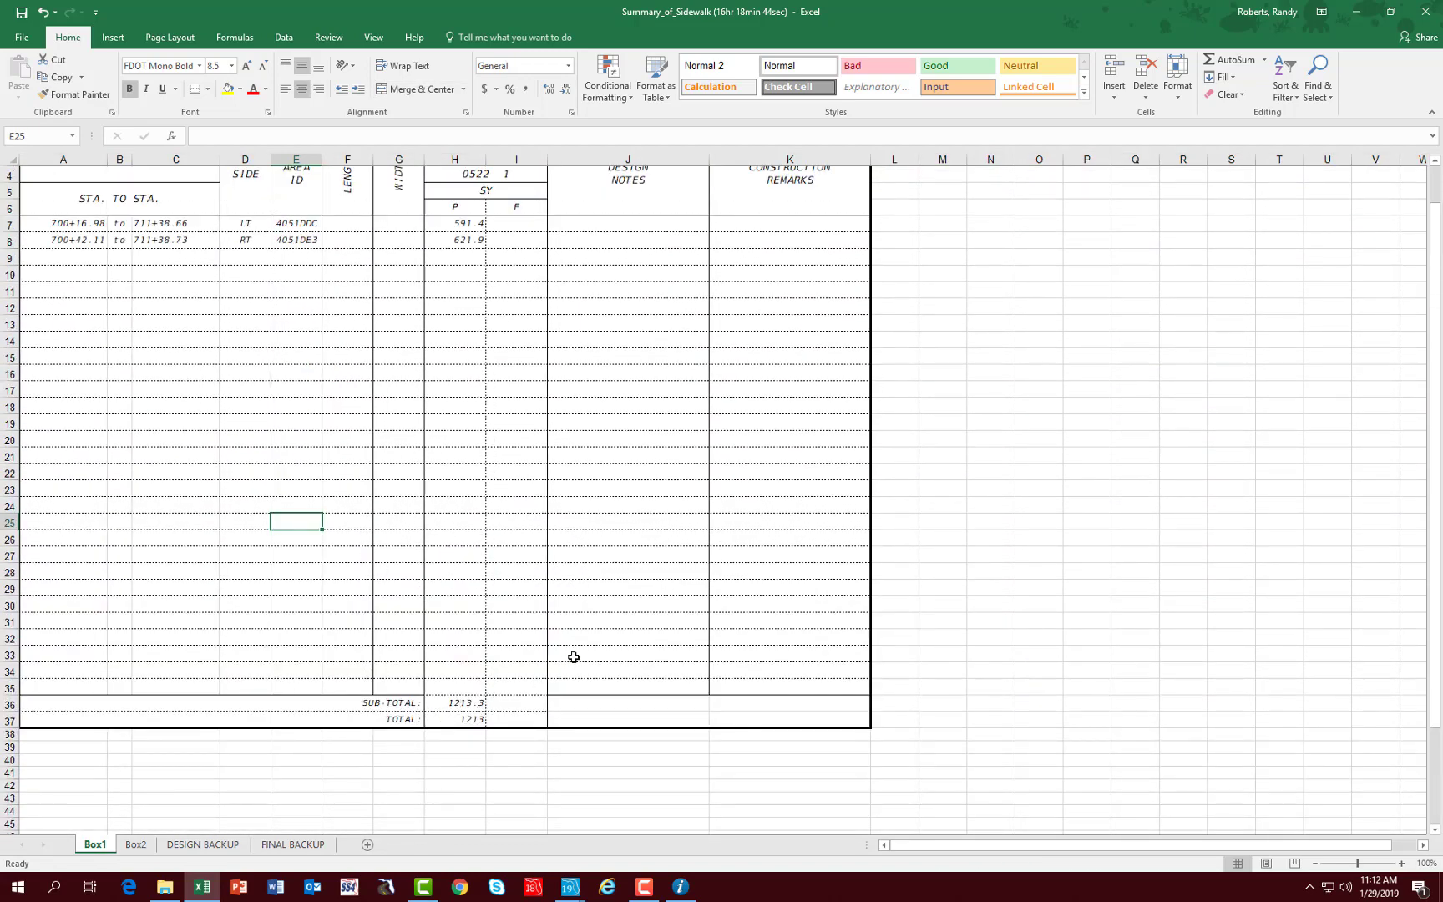
scroll(519, 499, up, 1)
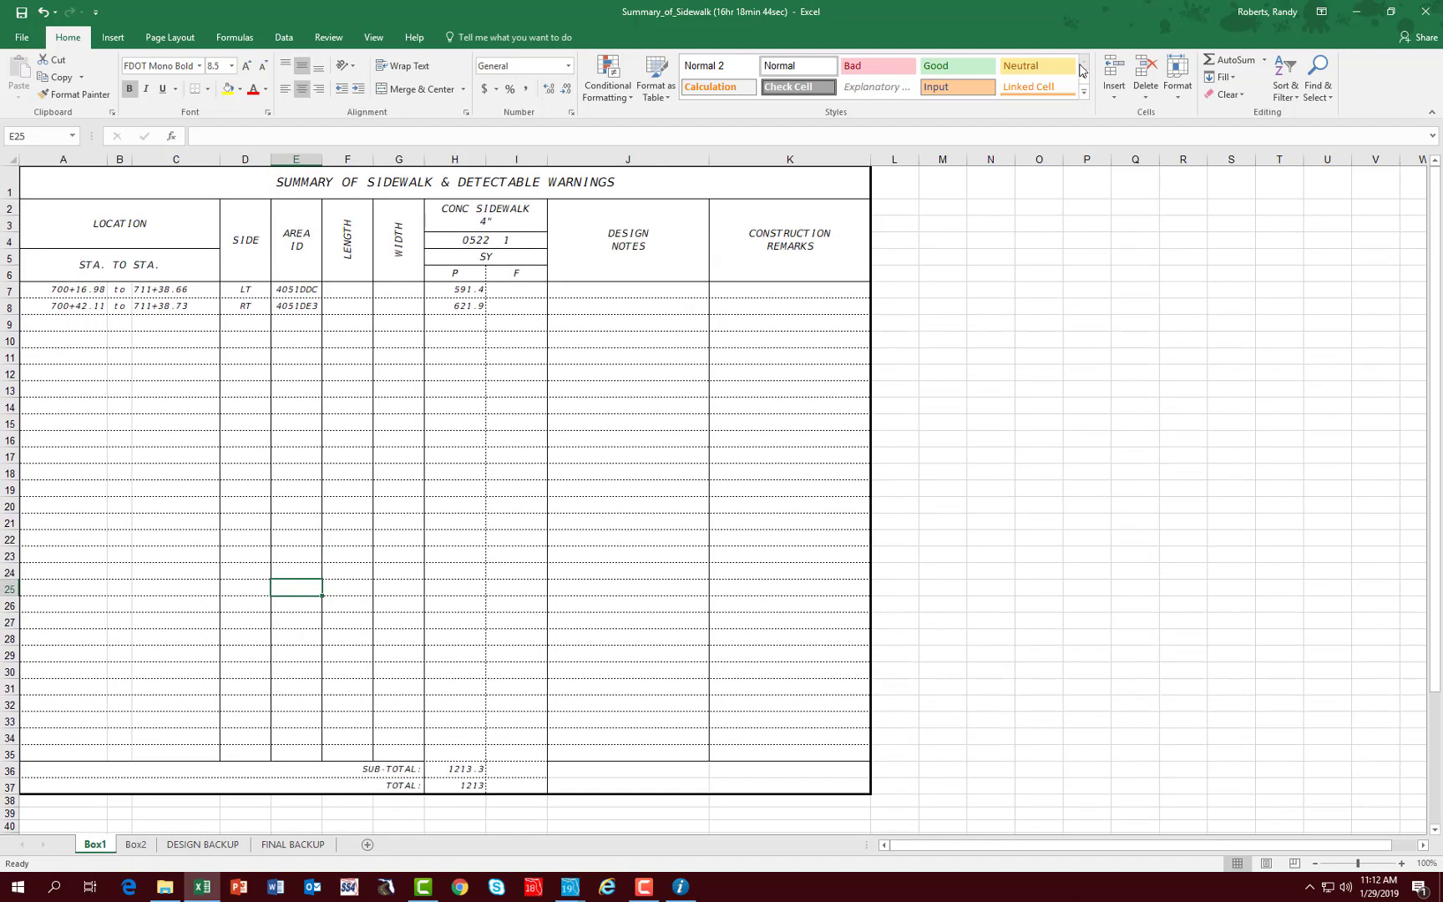
click(1436, 14)
click(669, 466)
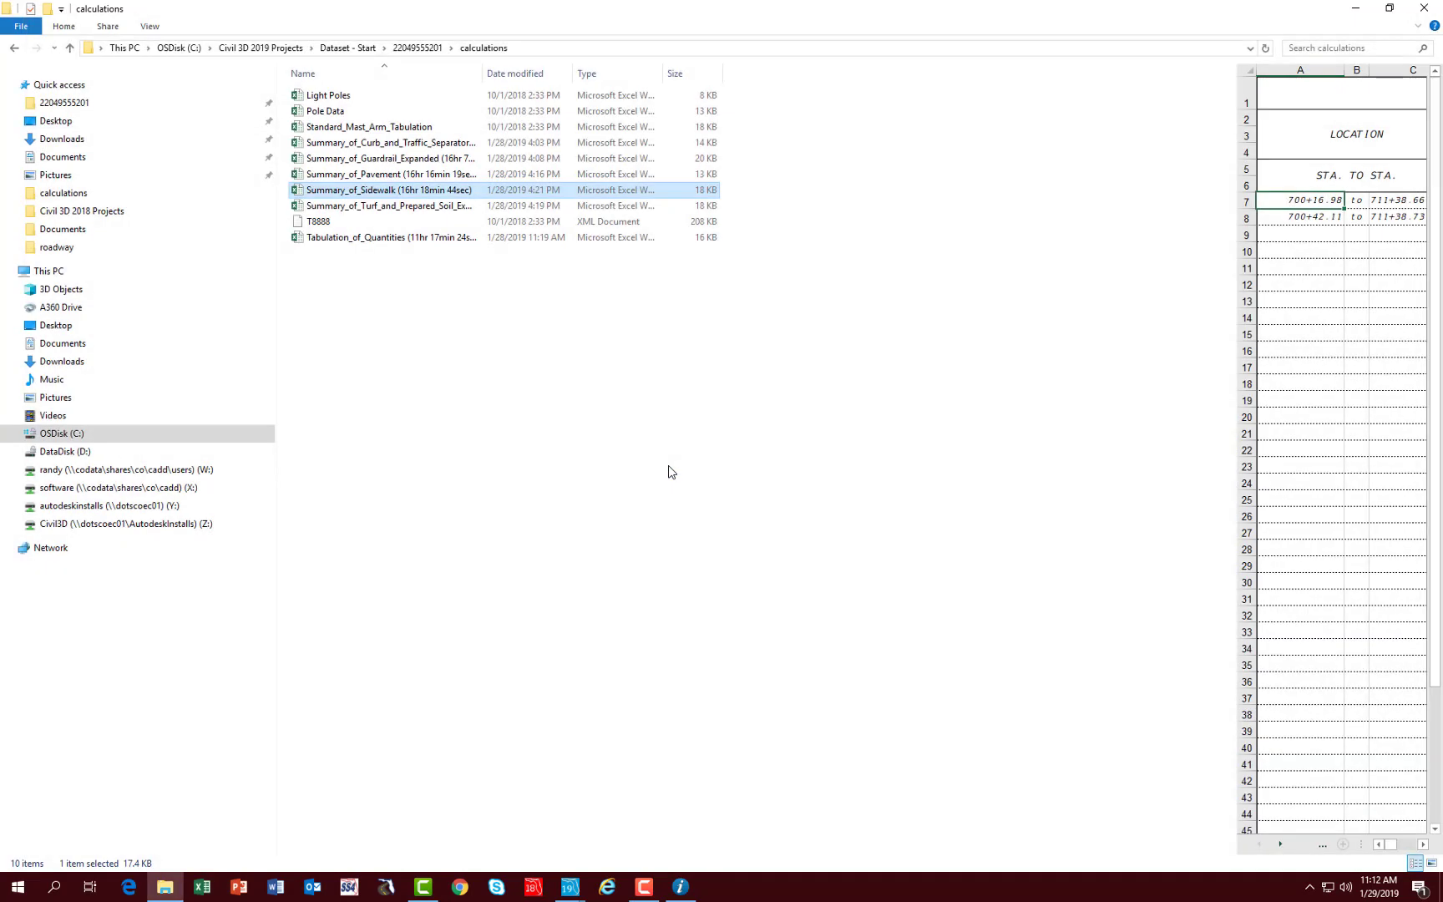
- Switch back to the SUMQRD01 drawing in Civil 3D and update the tables that use the Sidewalk data link
click(566, 890)
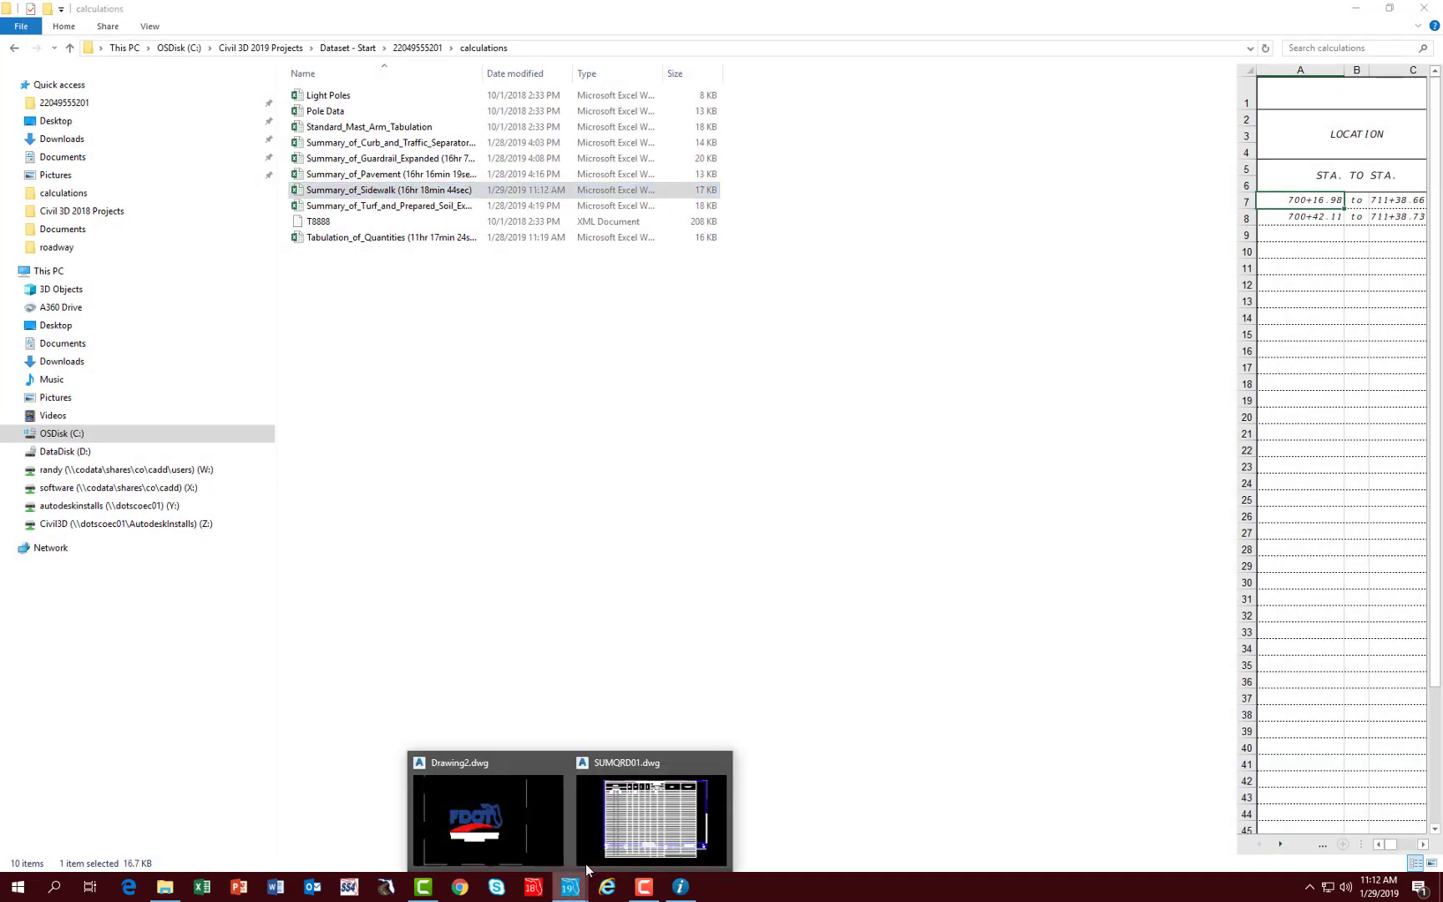
click(597, 835)
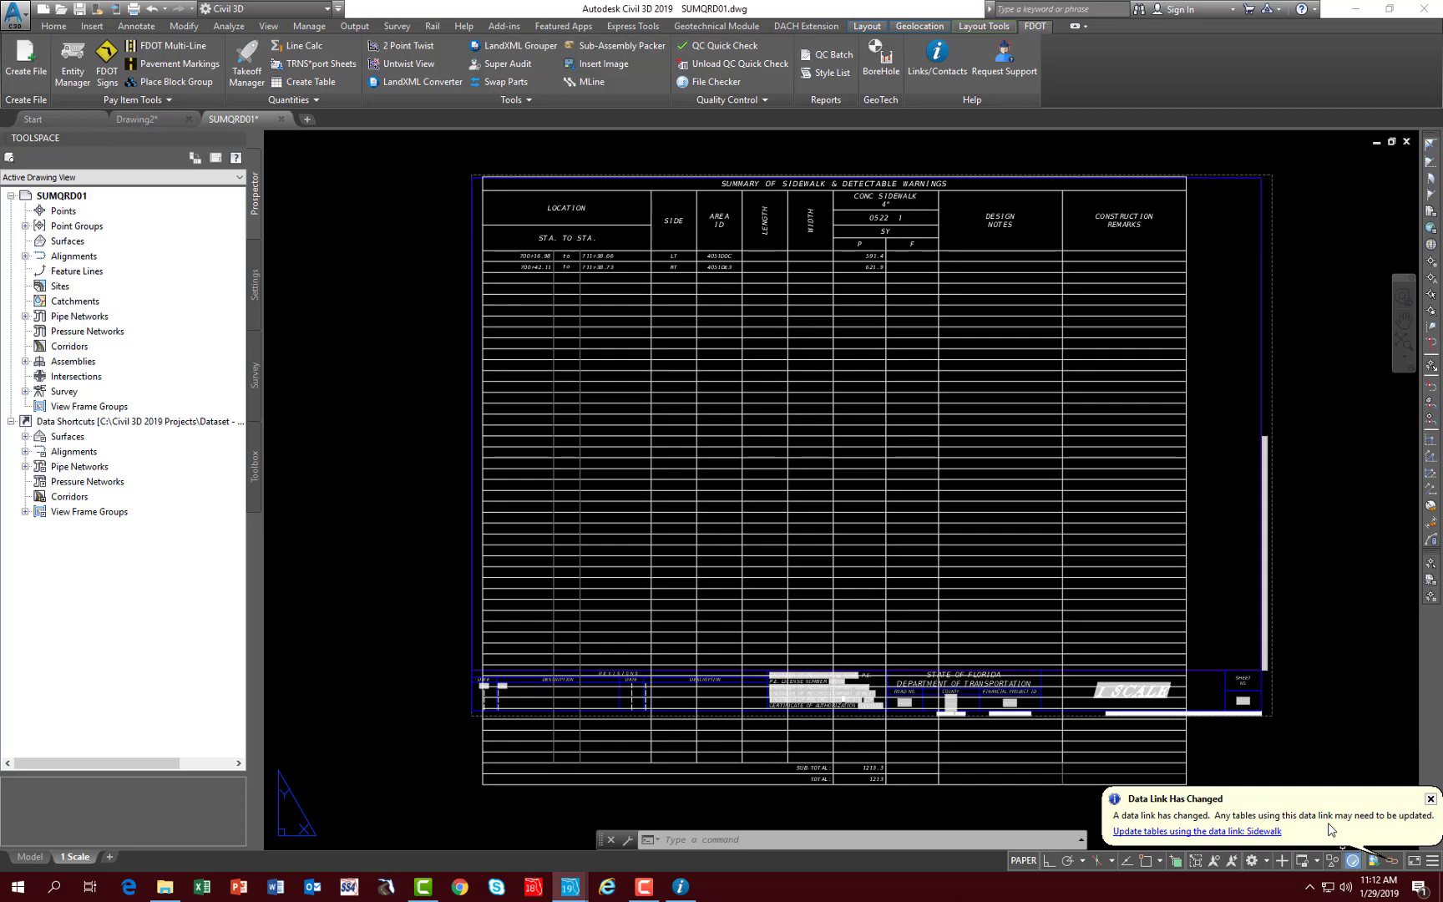
click(1173, 832)
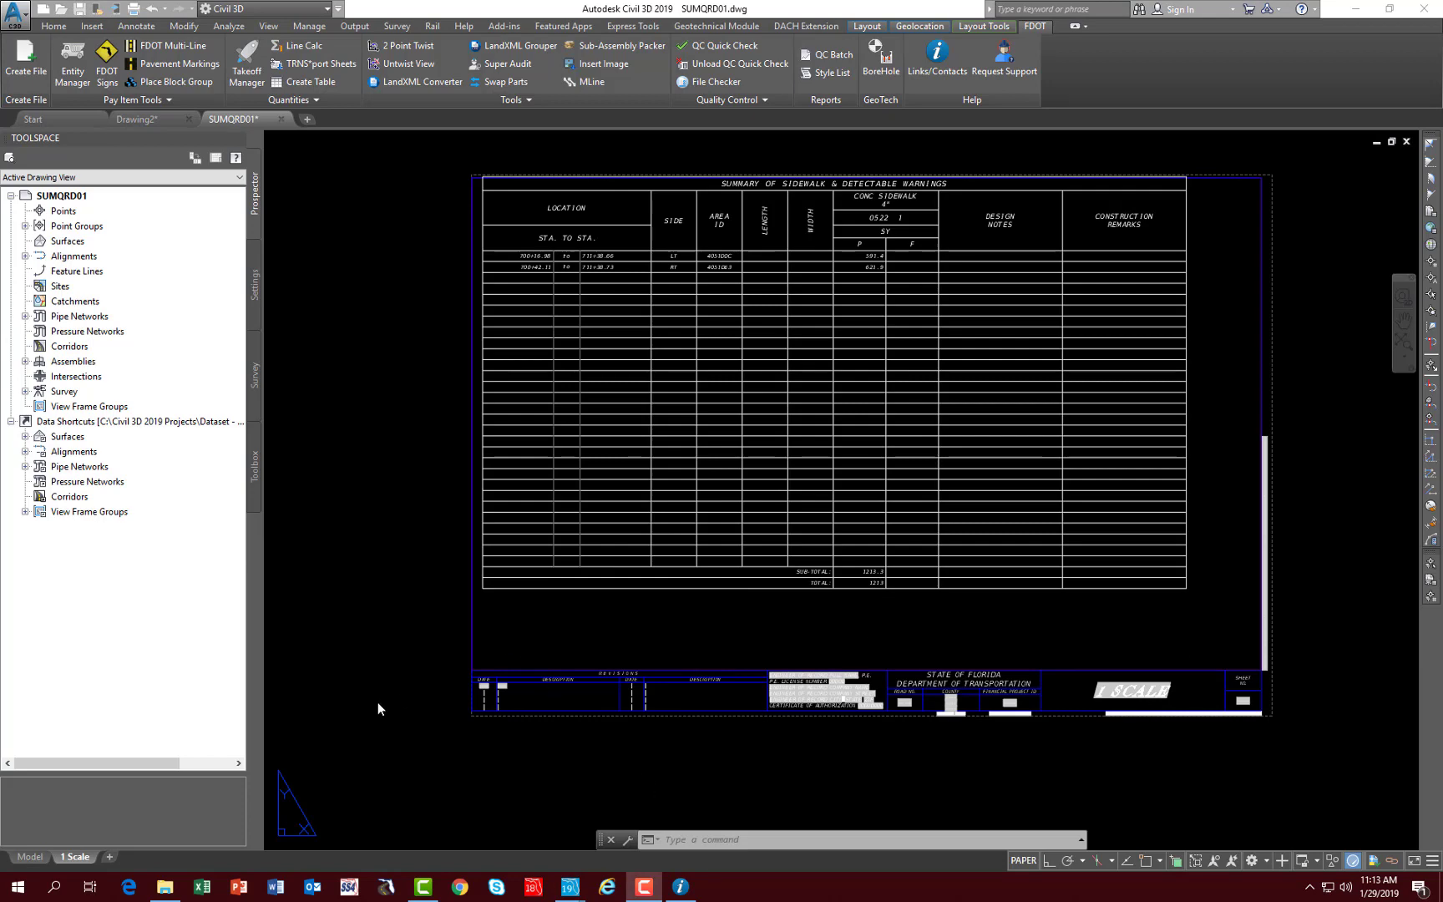
- Rename the 1 Scale layout to Sidewalk
right_click(77, 857)
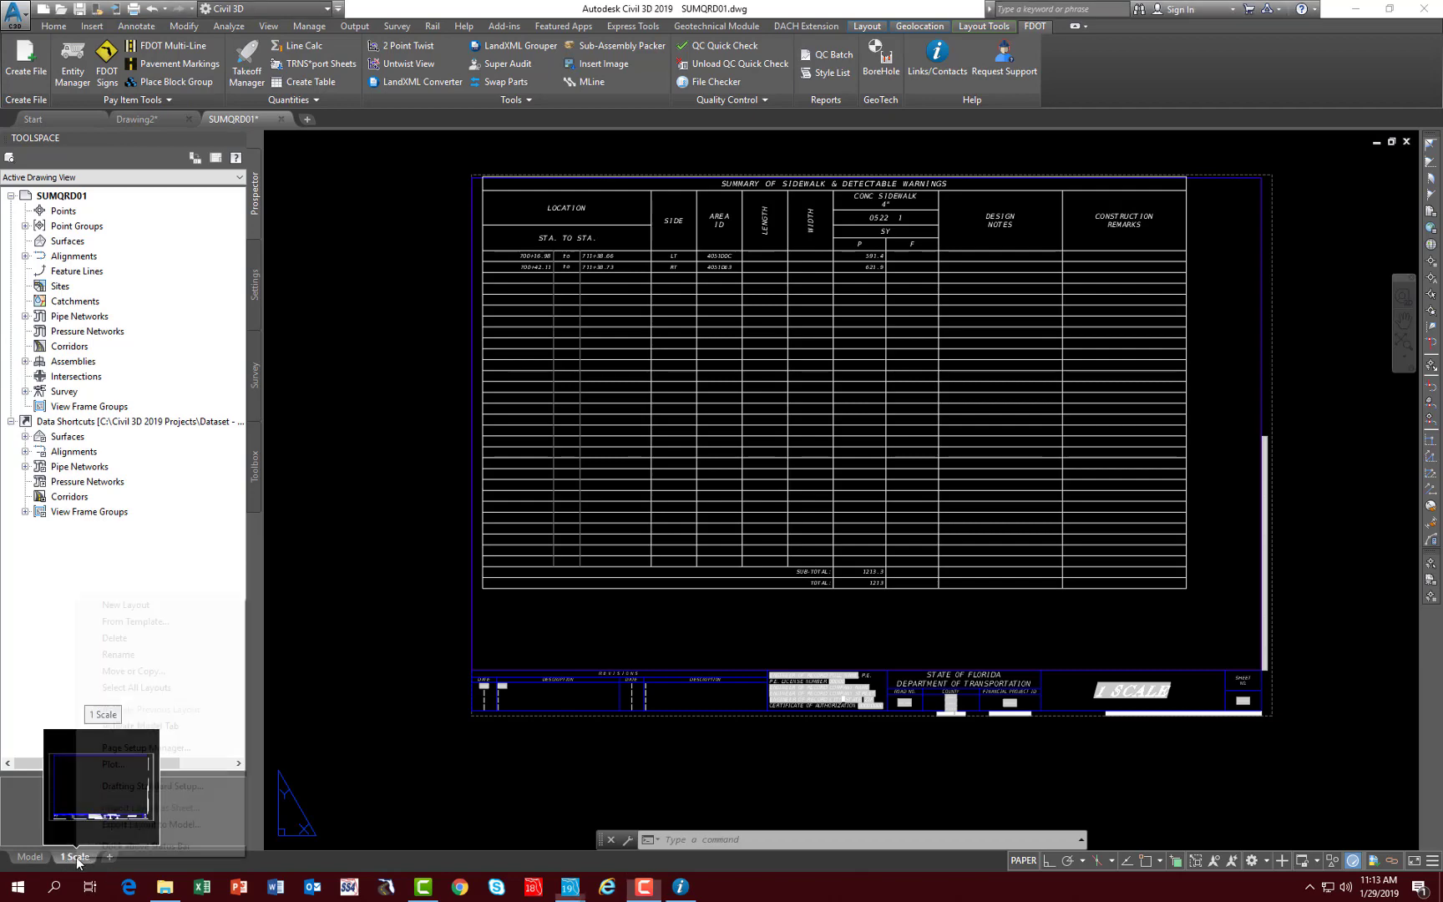
click(125, 654)
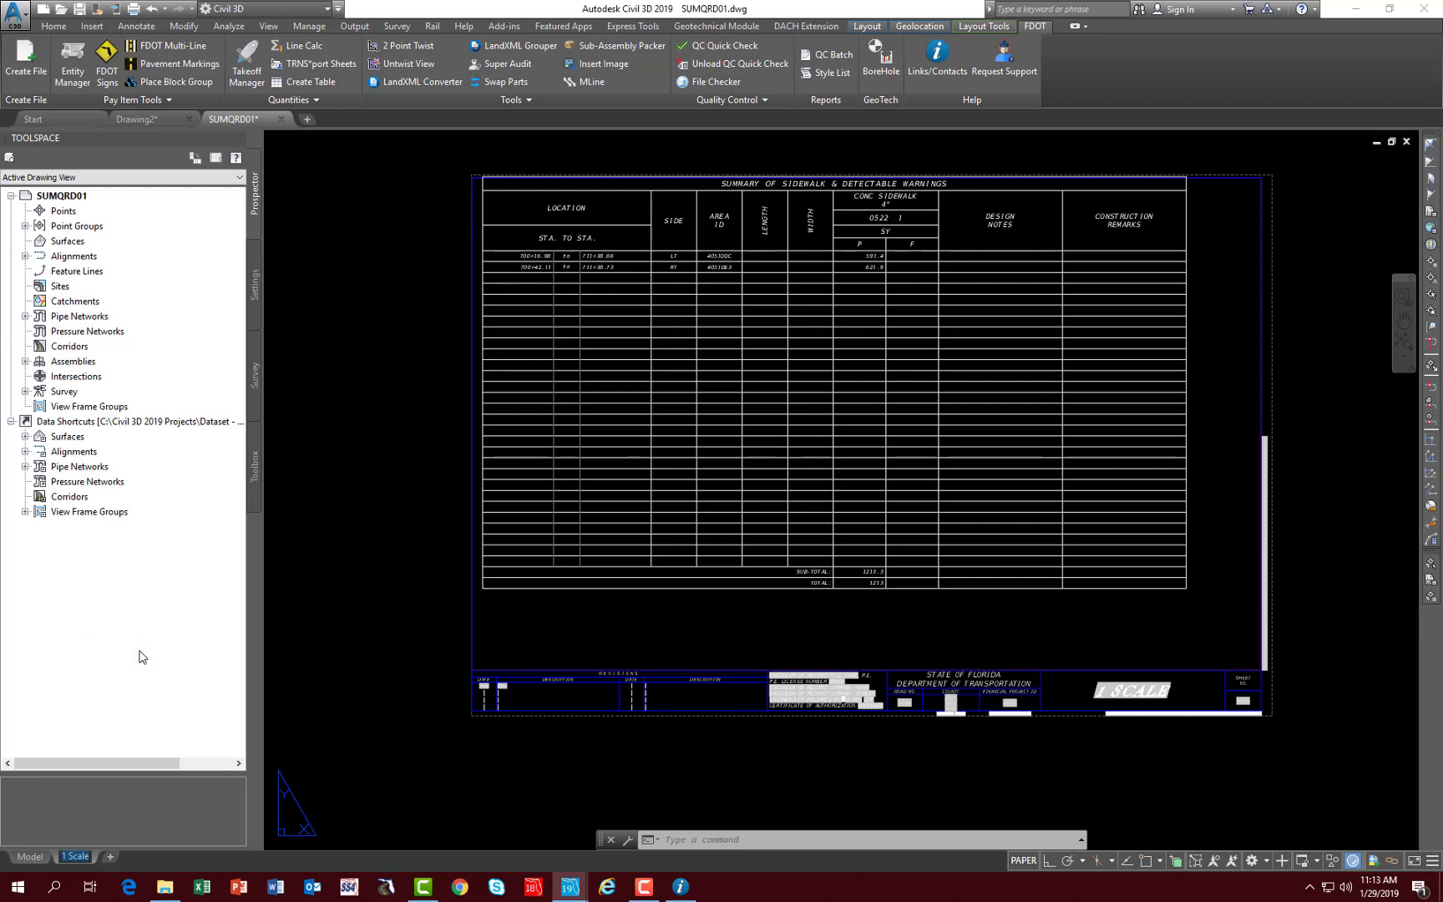
text(Sidewalk)
key(Return)
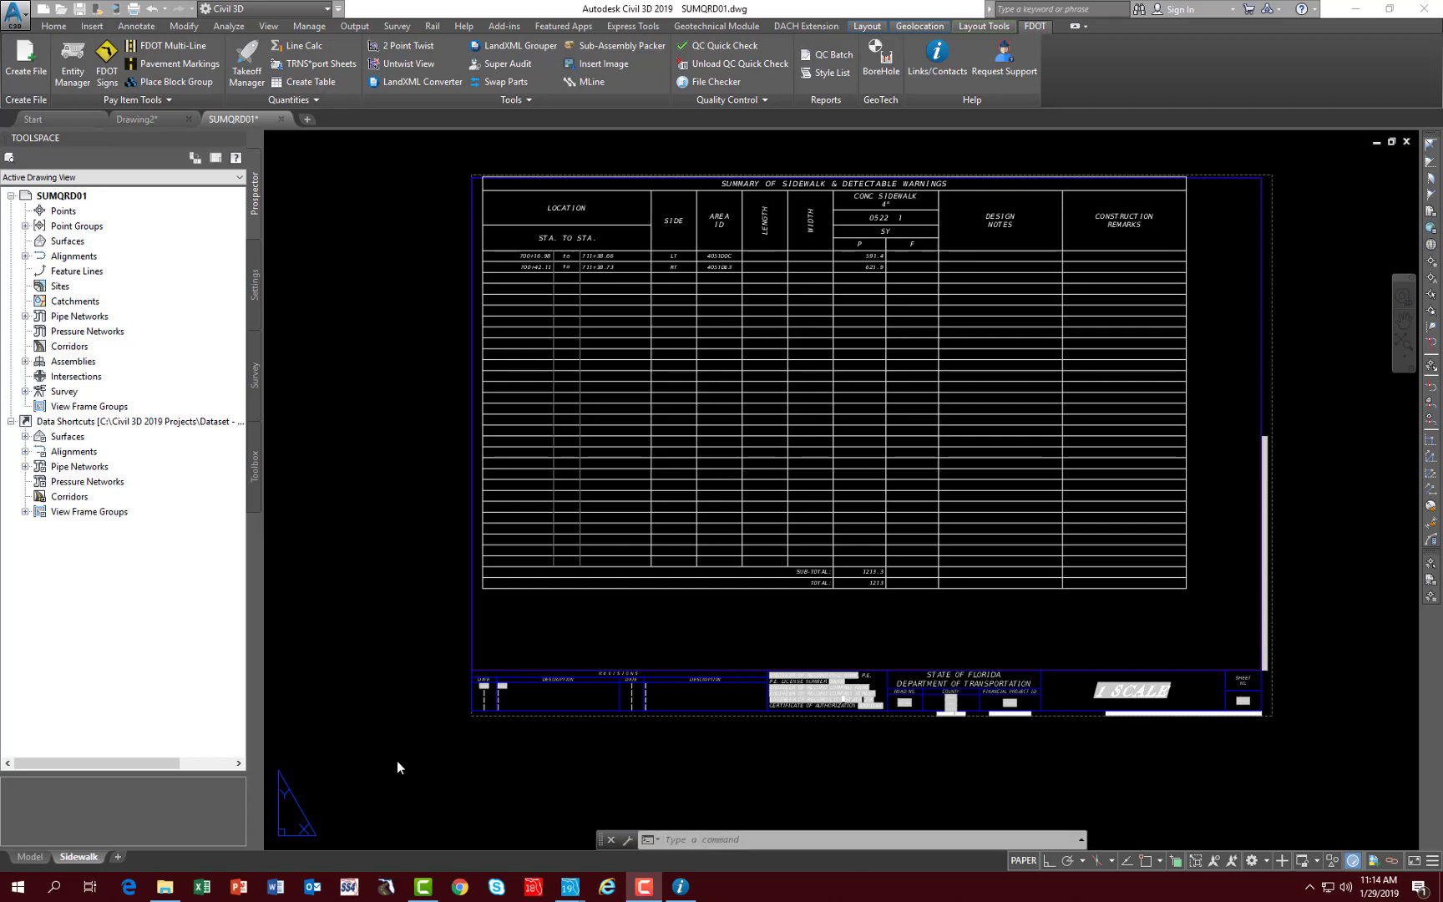
- Create a copy of the Sidewalk layout and place it at the end of the layouts
right_click(81, 861)
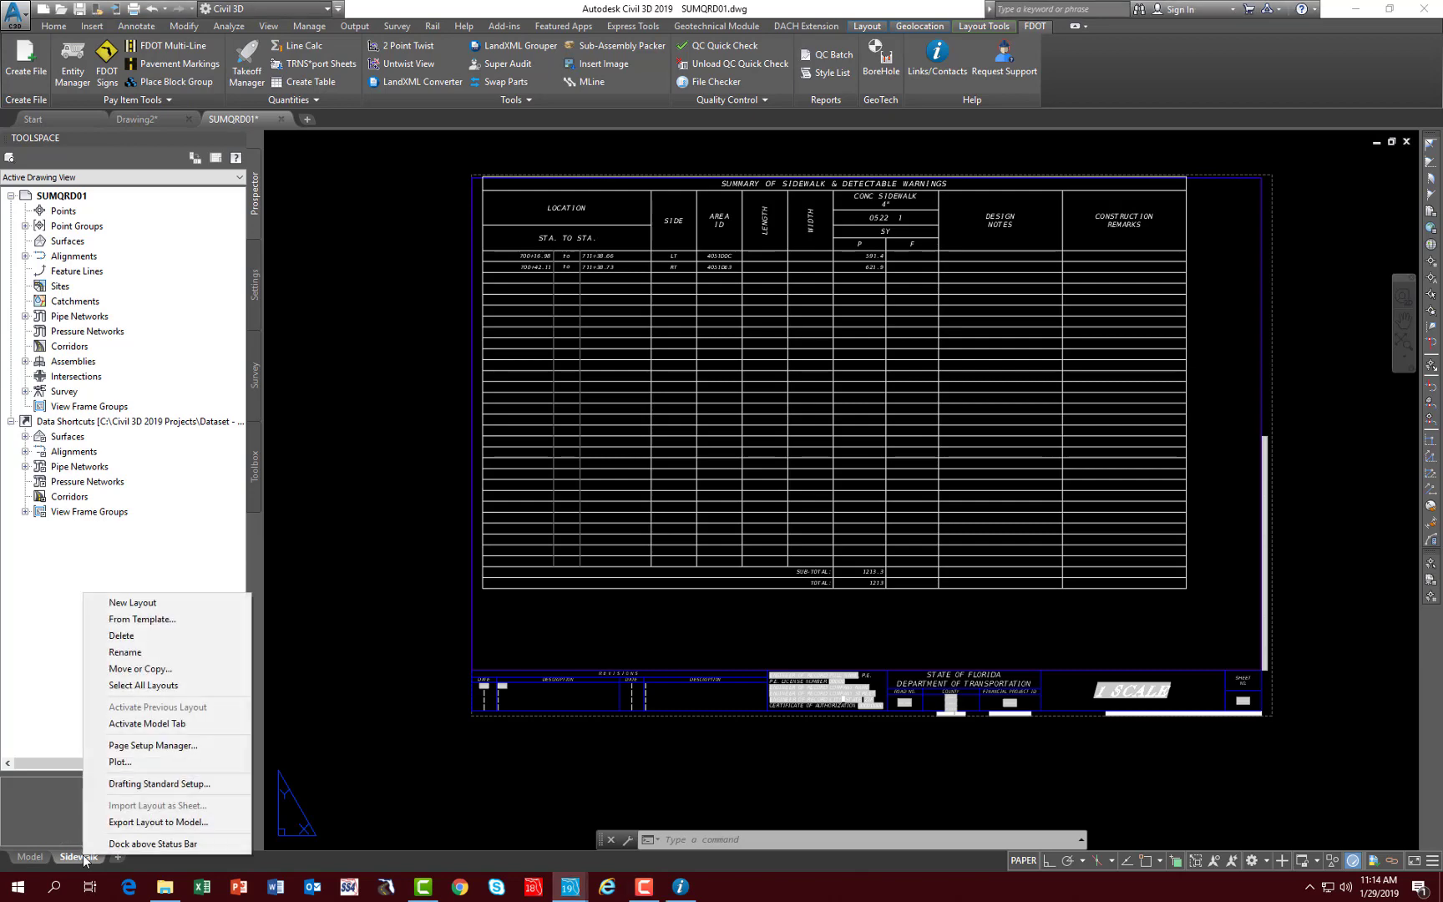
click(162, 671)
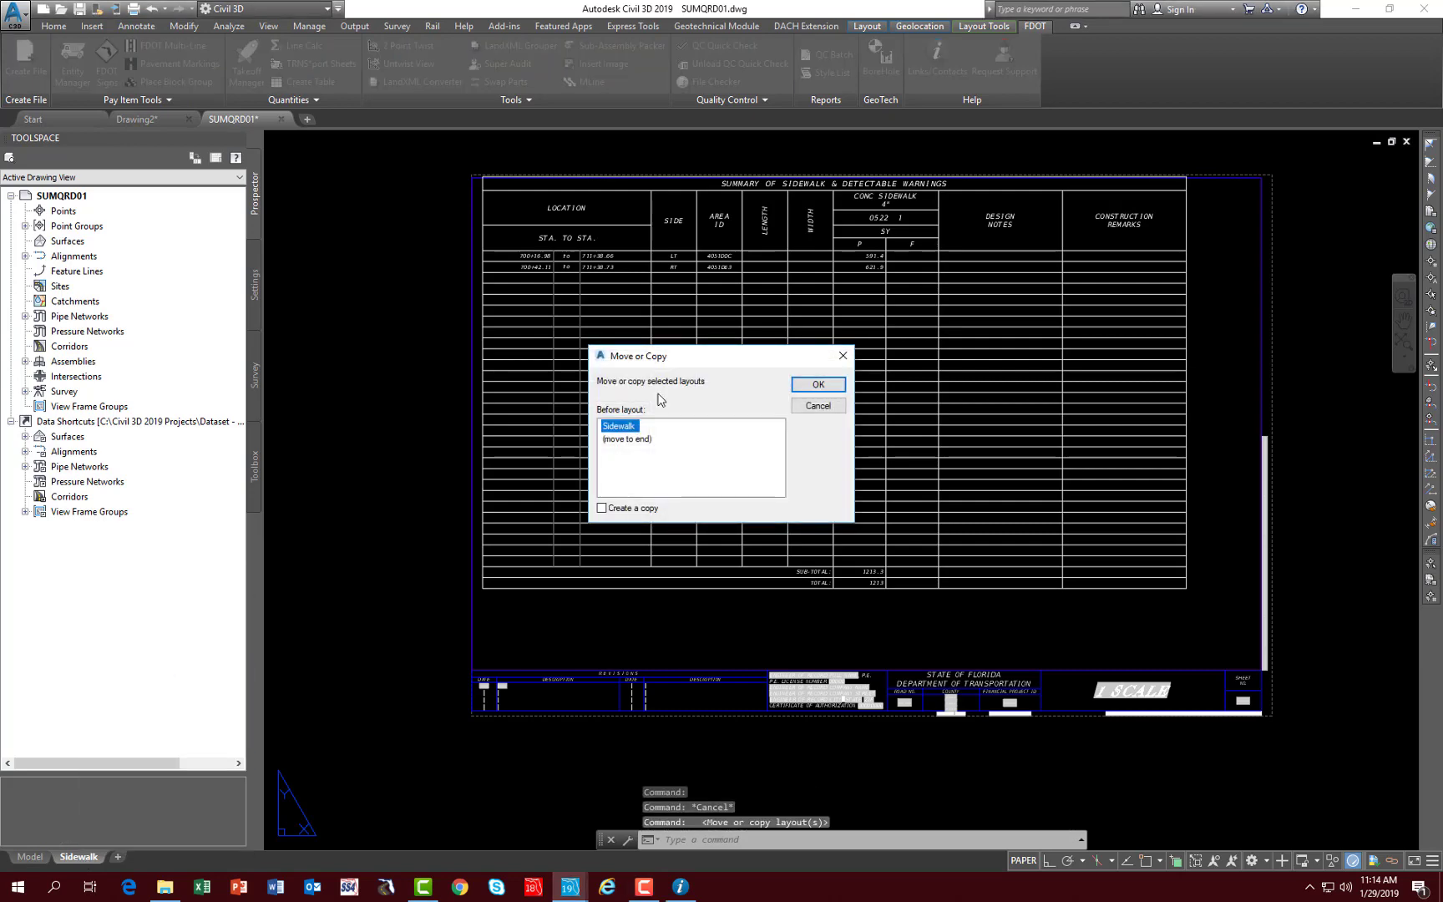
click(603, 509)
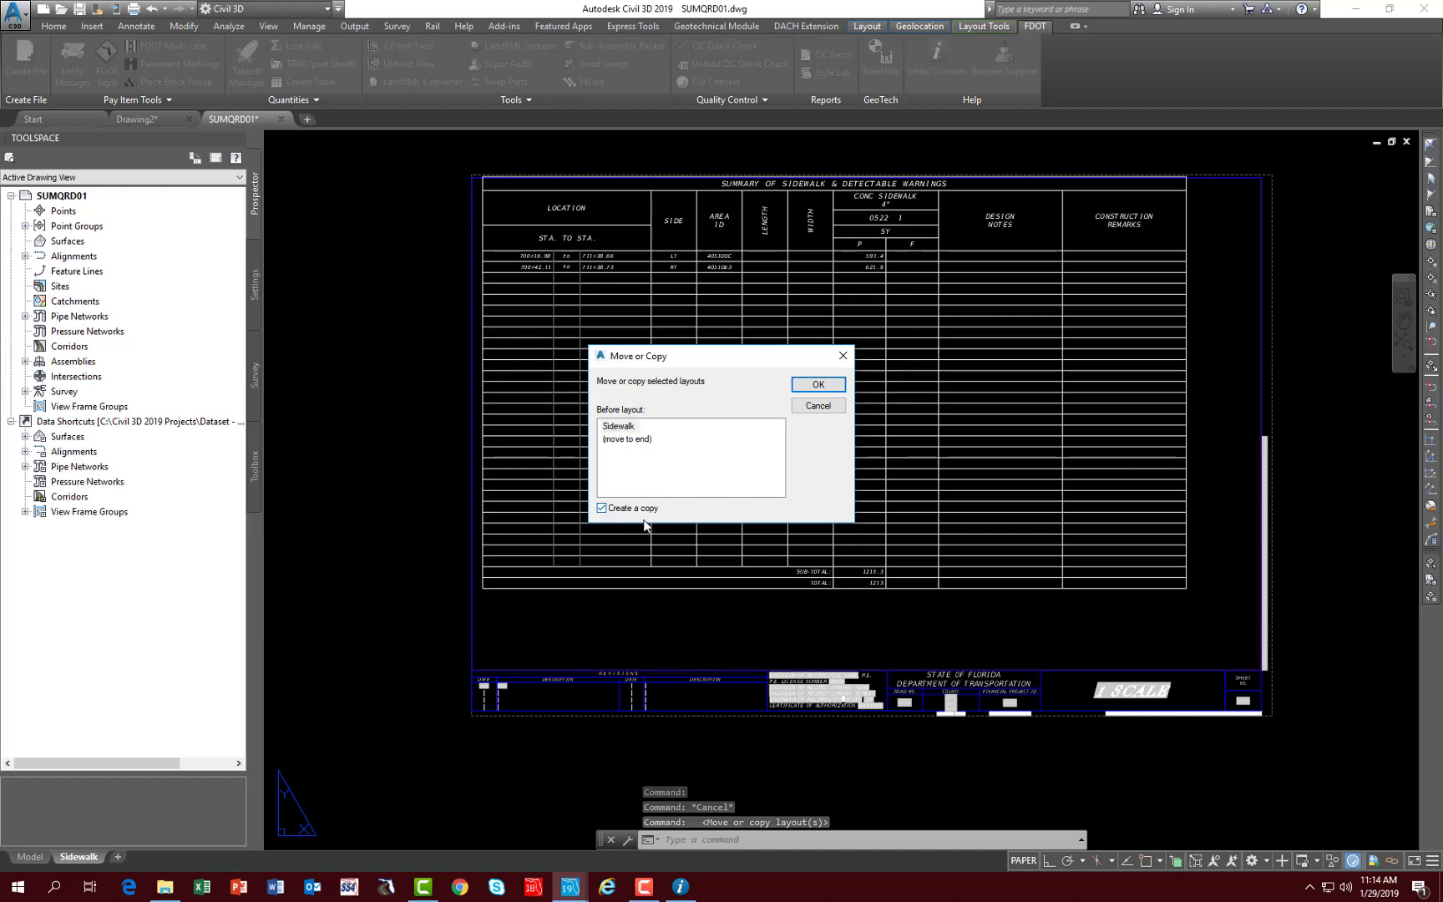
double_click(625, 439)
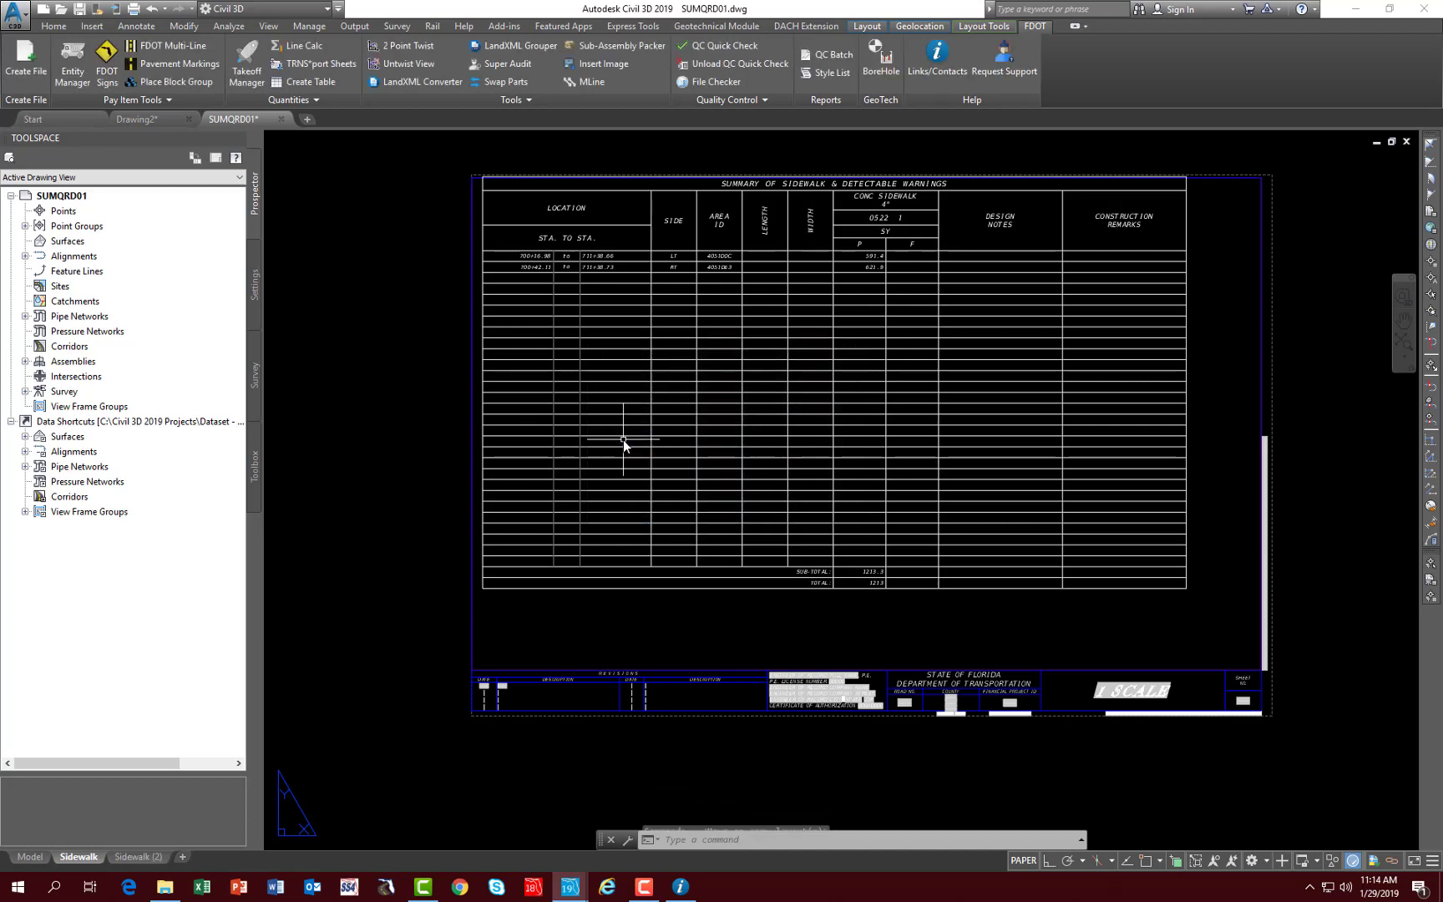
- Erase the sidewalk table from the Sidewalk (2) layout and check that the original Sidewalk layout still has its table
click(140, 858)
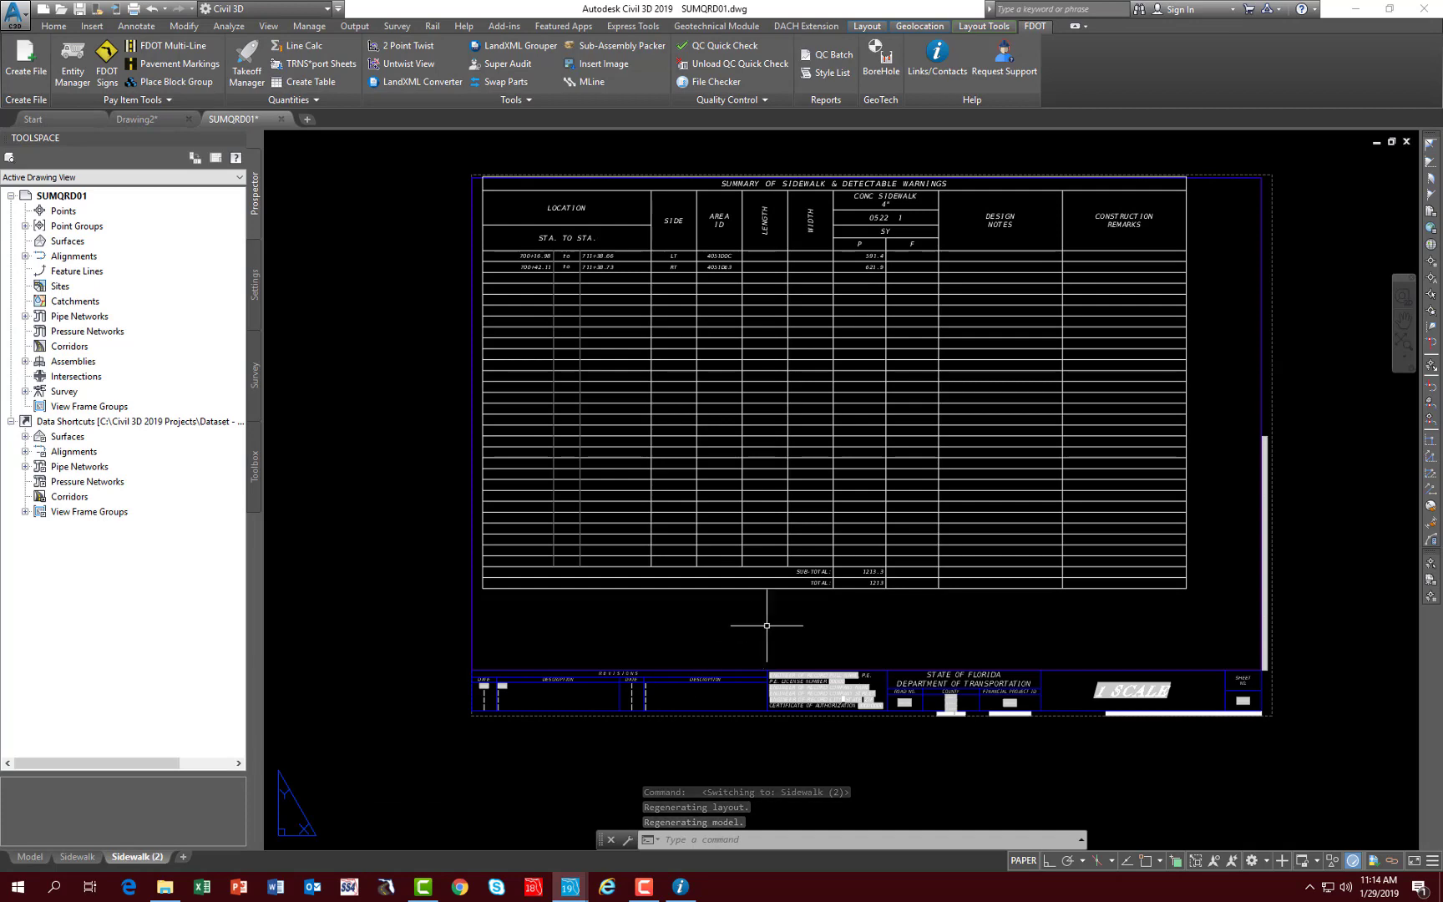
click(758, 603)
click(722, 557)
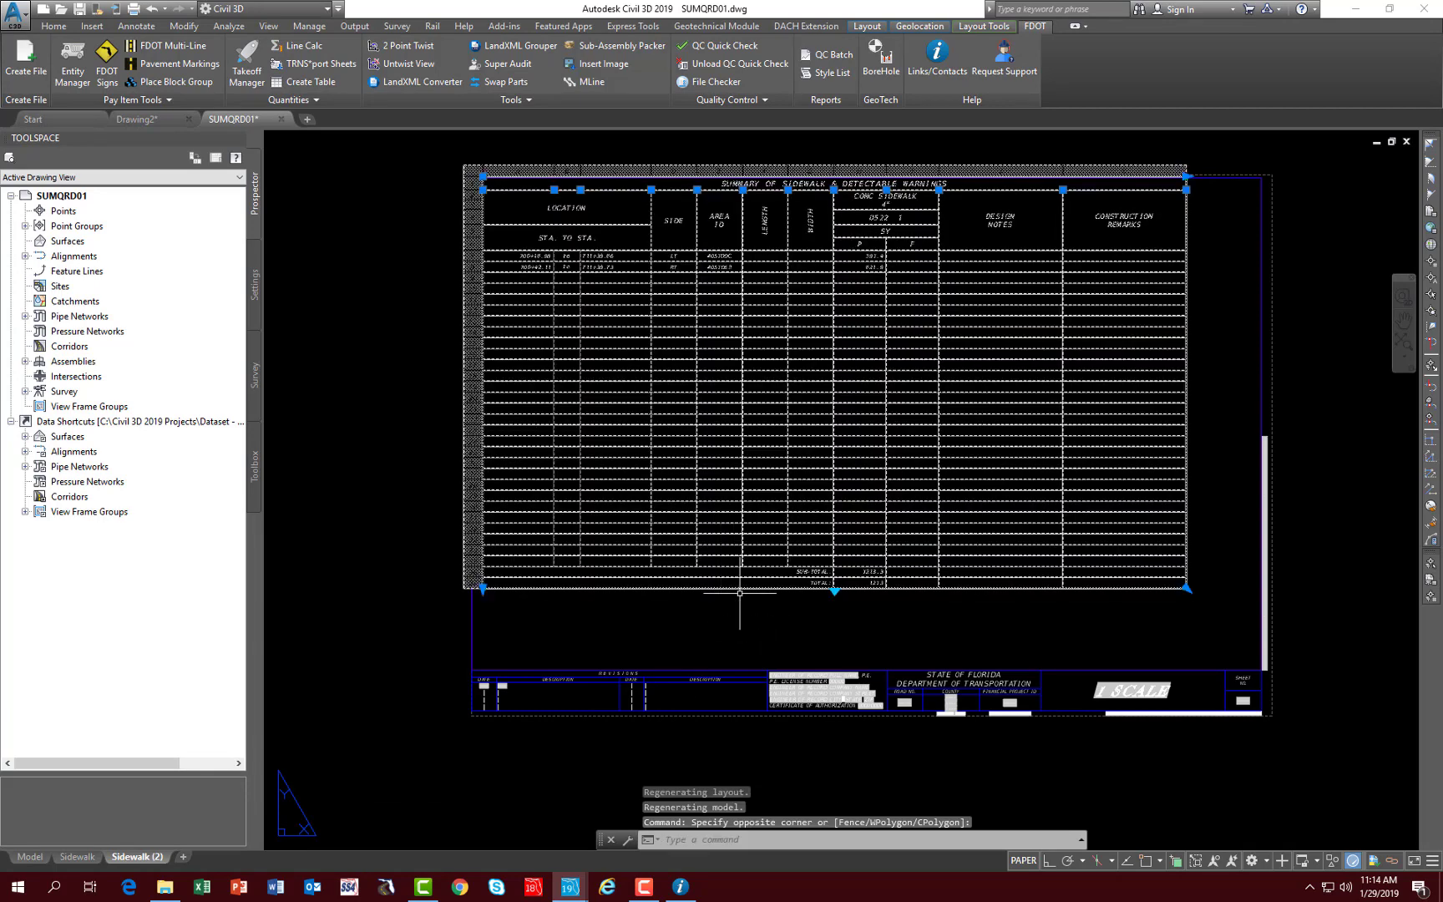
key(Delete)
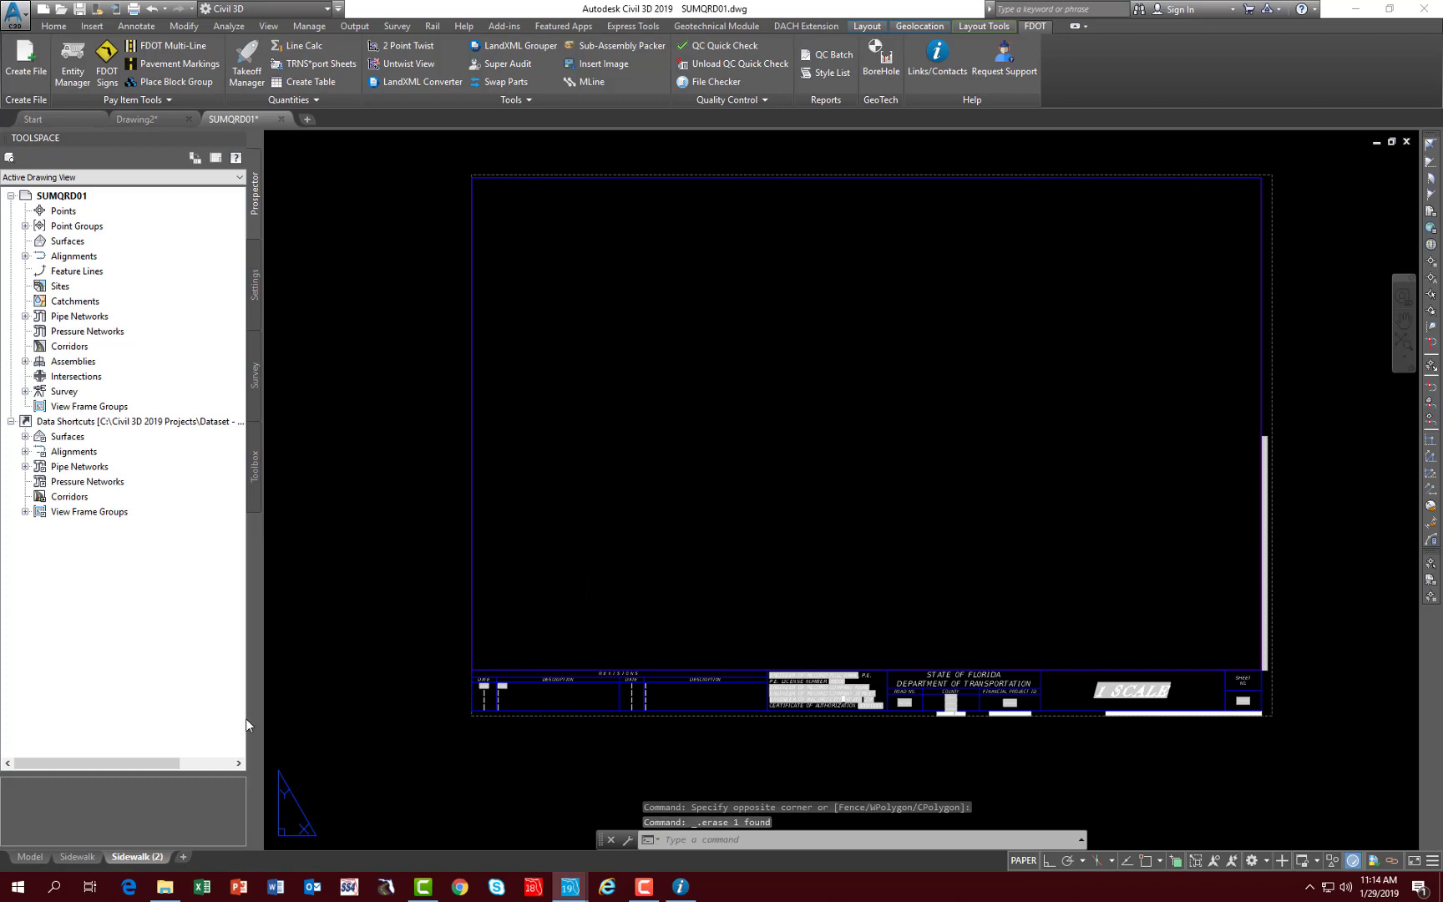
click(83, 857)
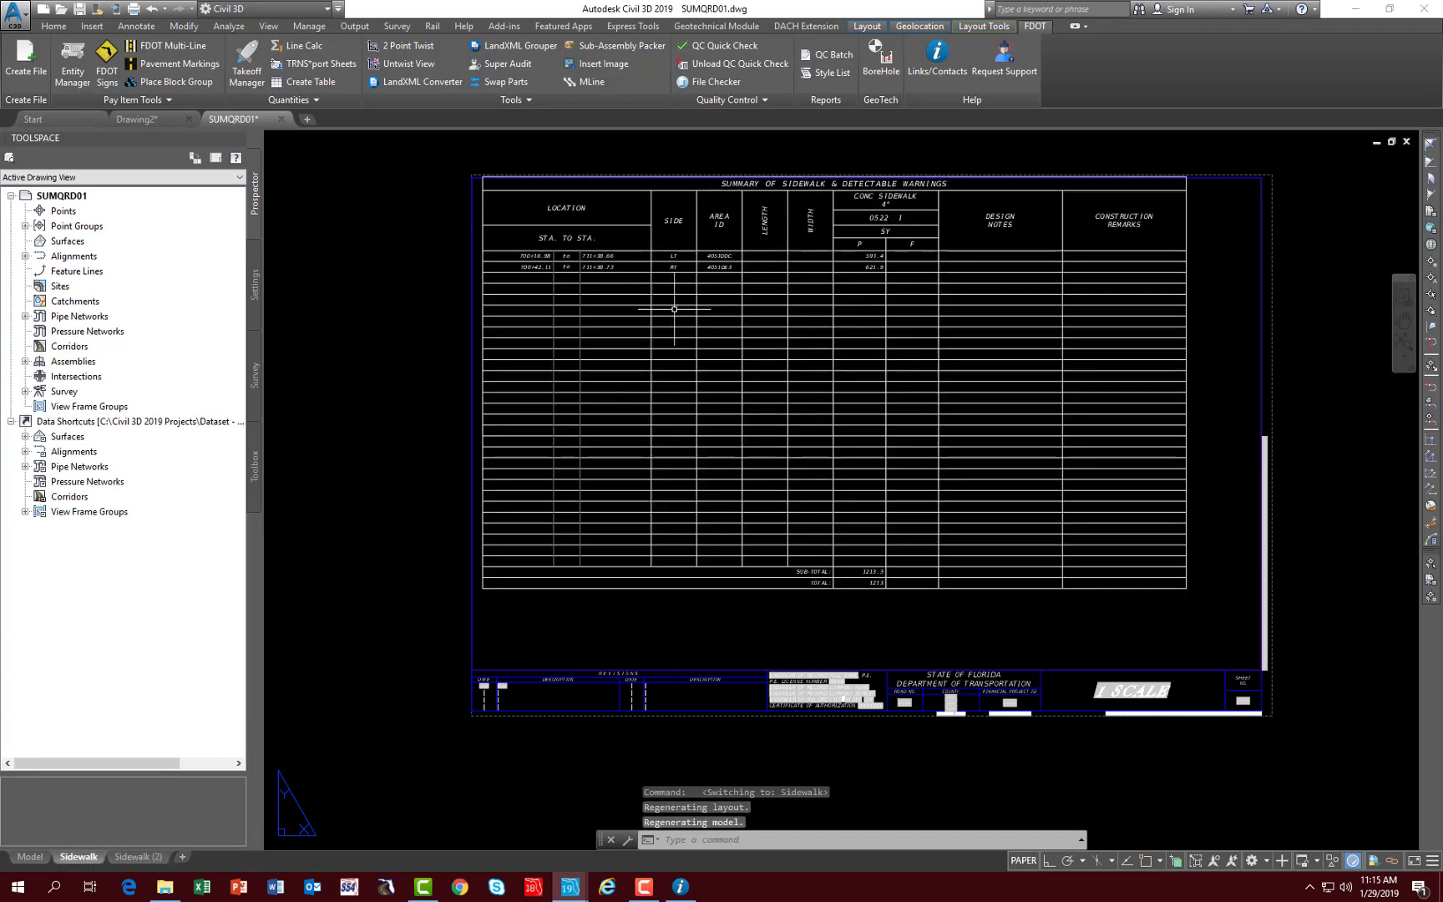
click(140, 857)
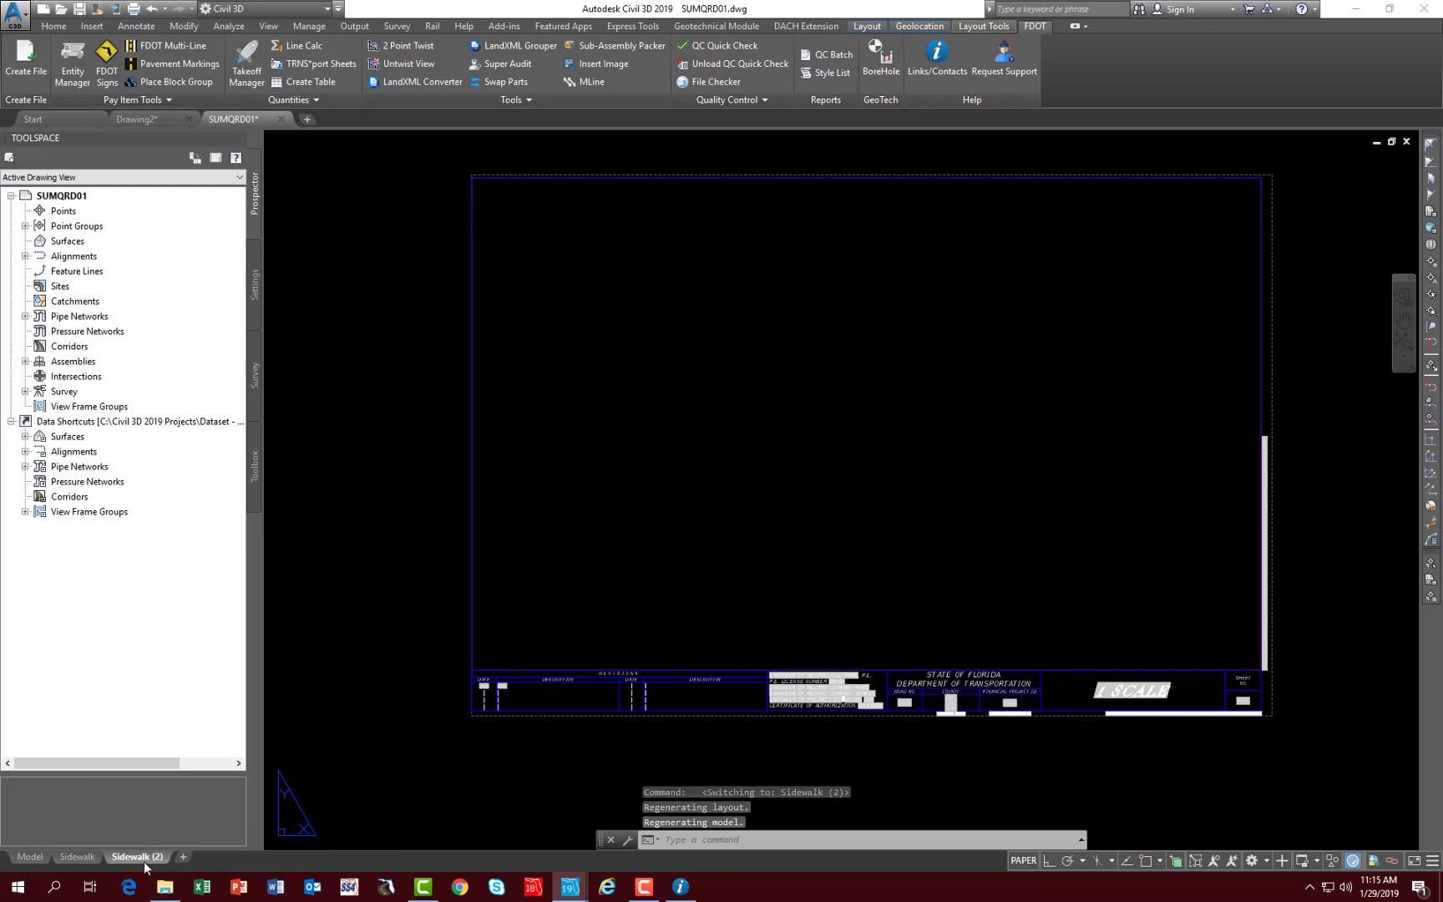
- Rename the Sidewalk (2) layout to Guardrail
mouse_move(139, 861)
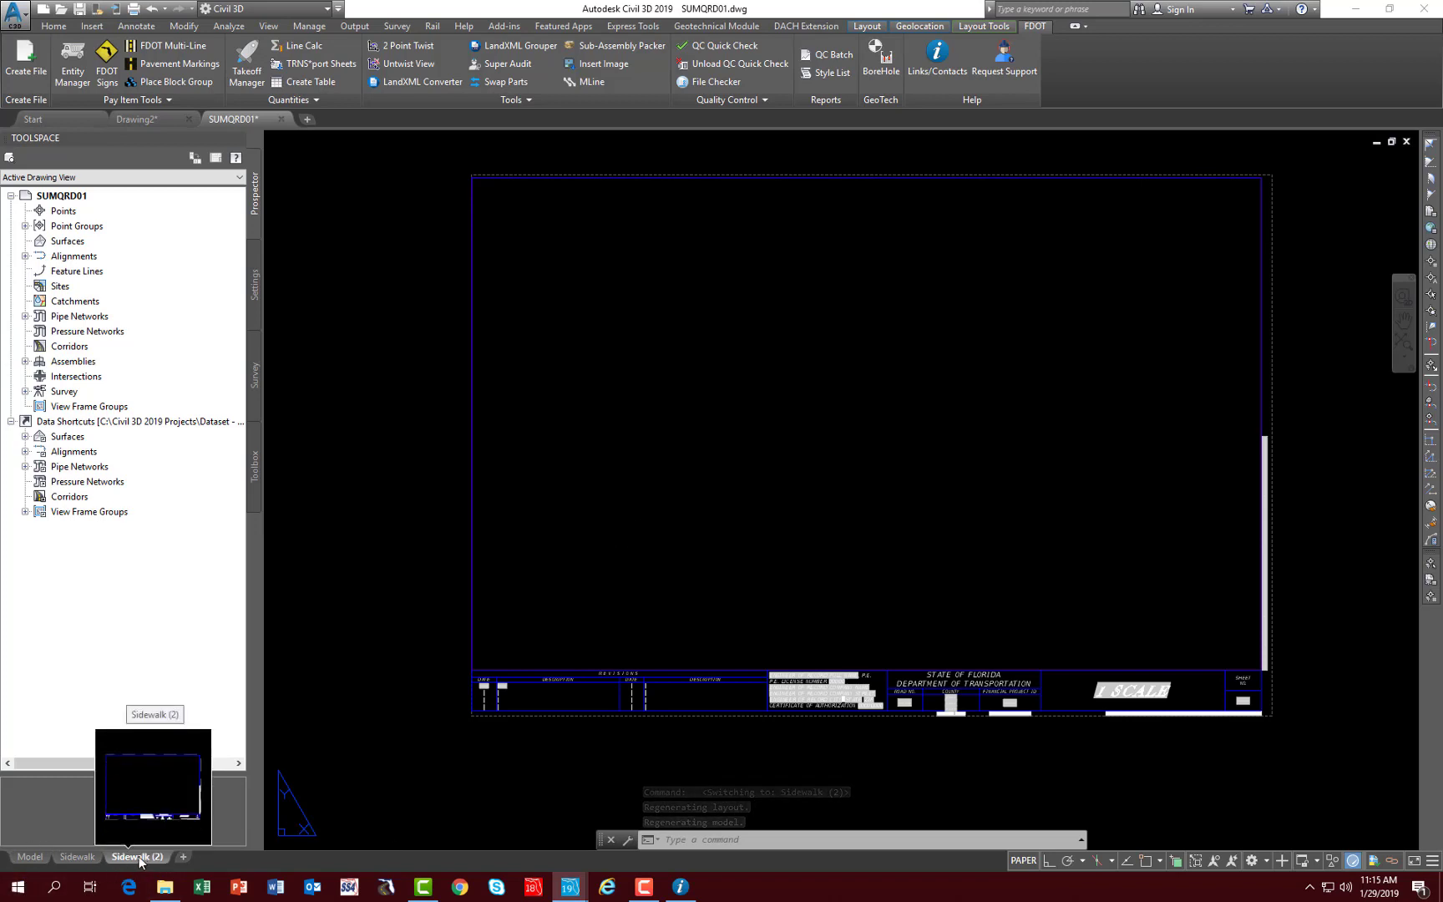
right_click(139, 856)
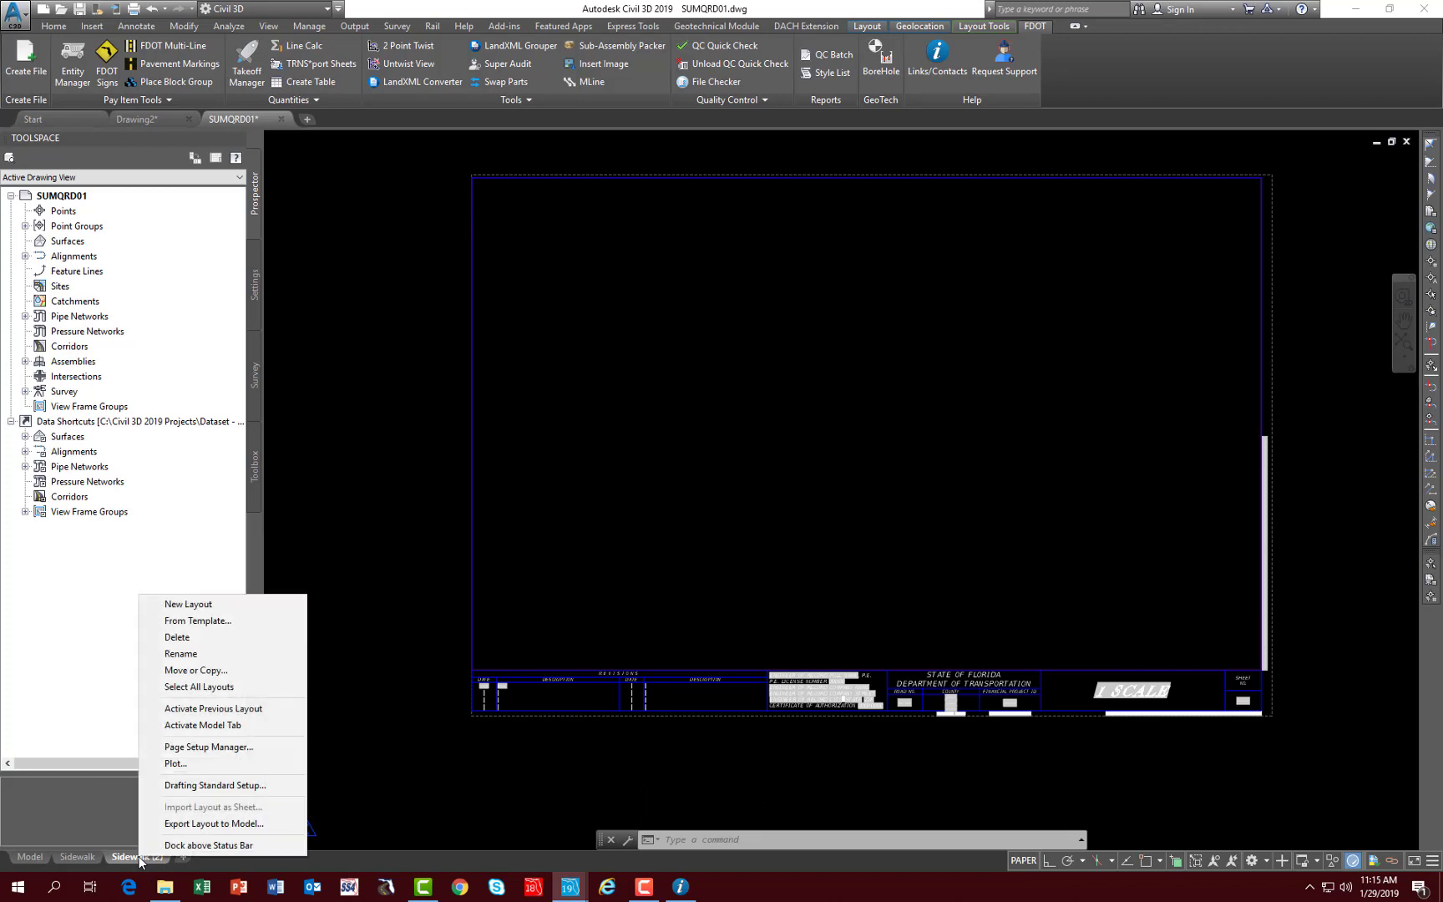
click(180, 654)
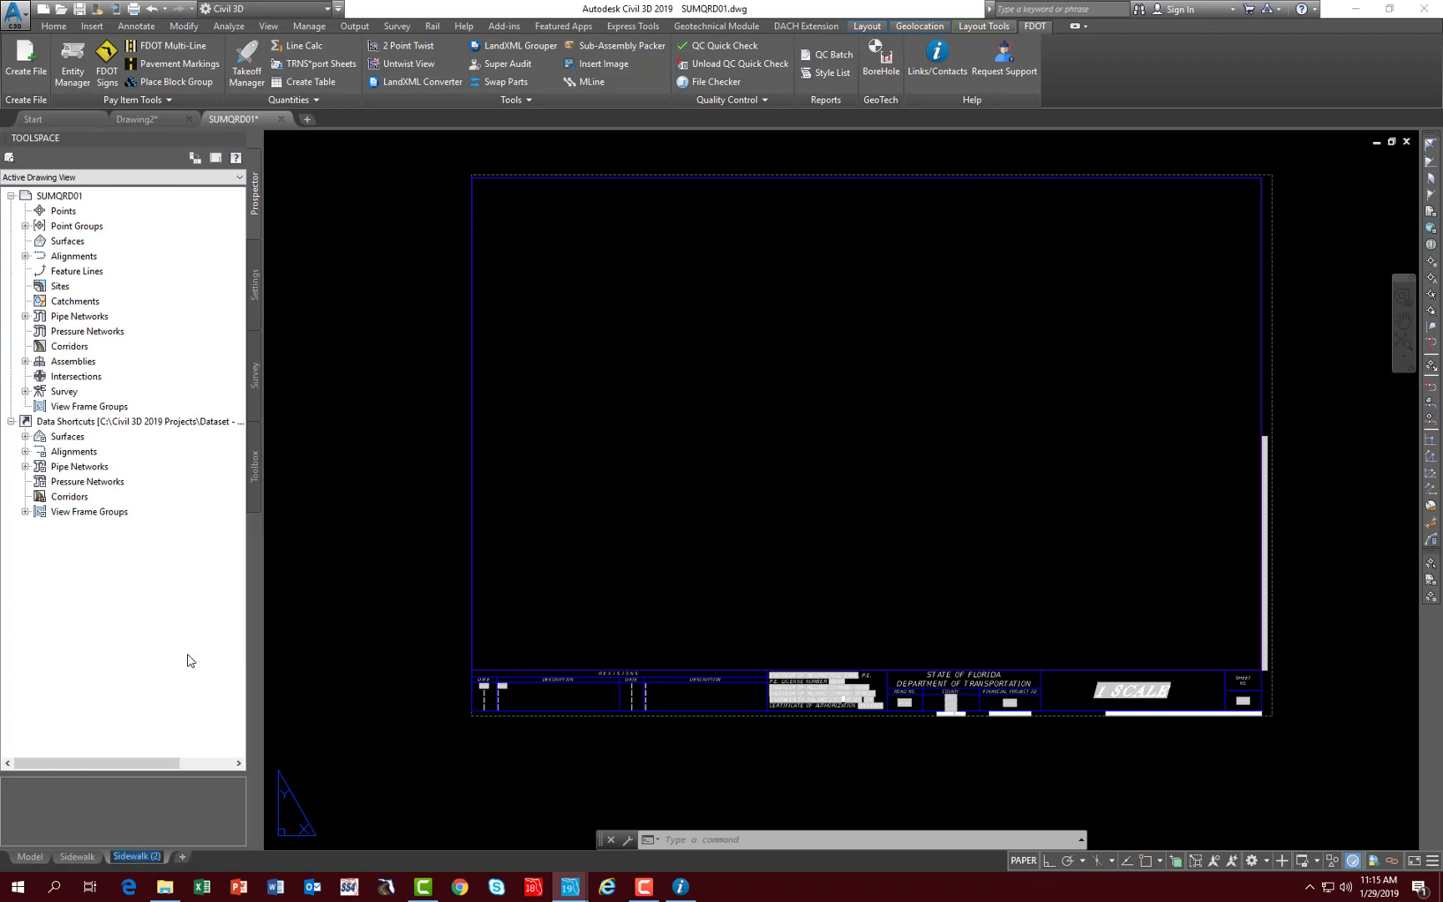
text(Guardrail)
key(Return)
- Activate model space in the Guardrail layout's viewport and start an FDOT table that is inserted from a data link
click(1019, 482)
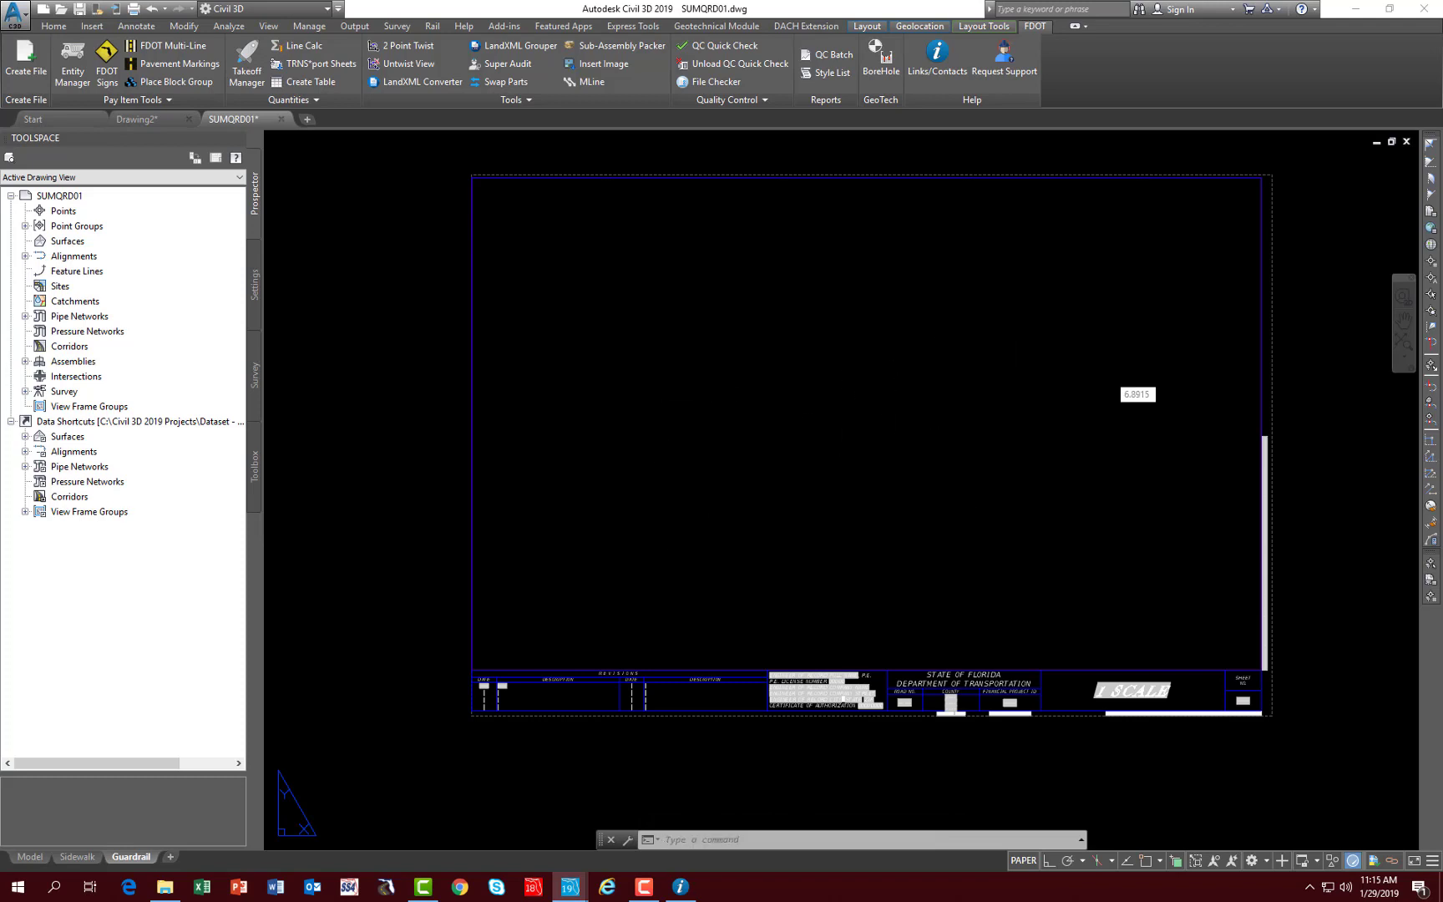
double_click(935, 374)
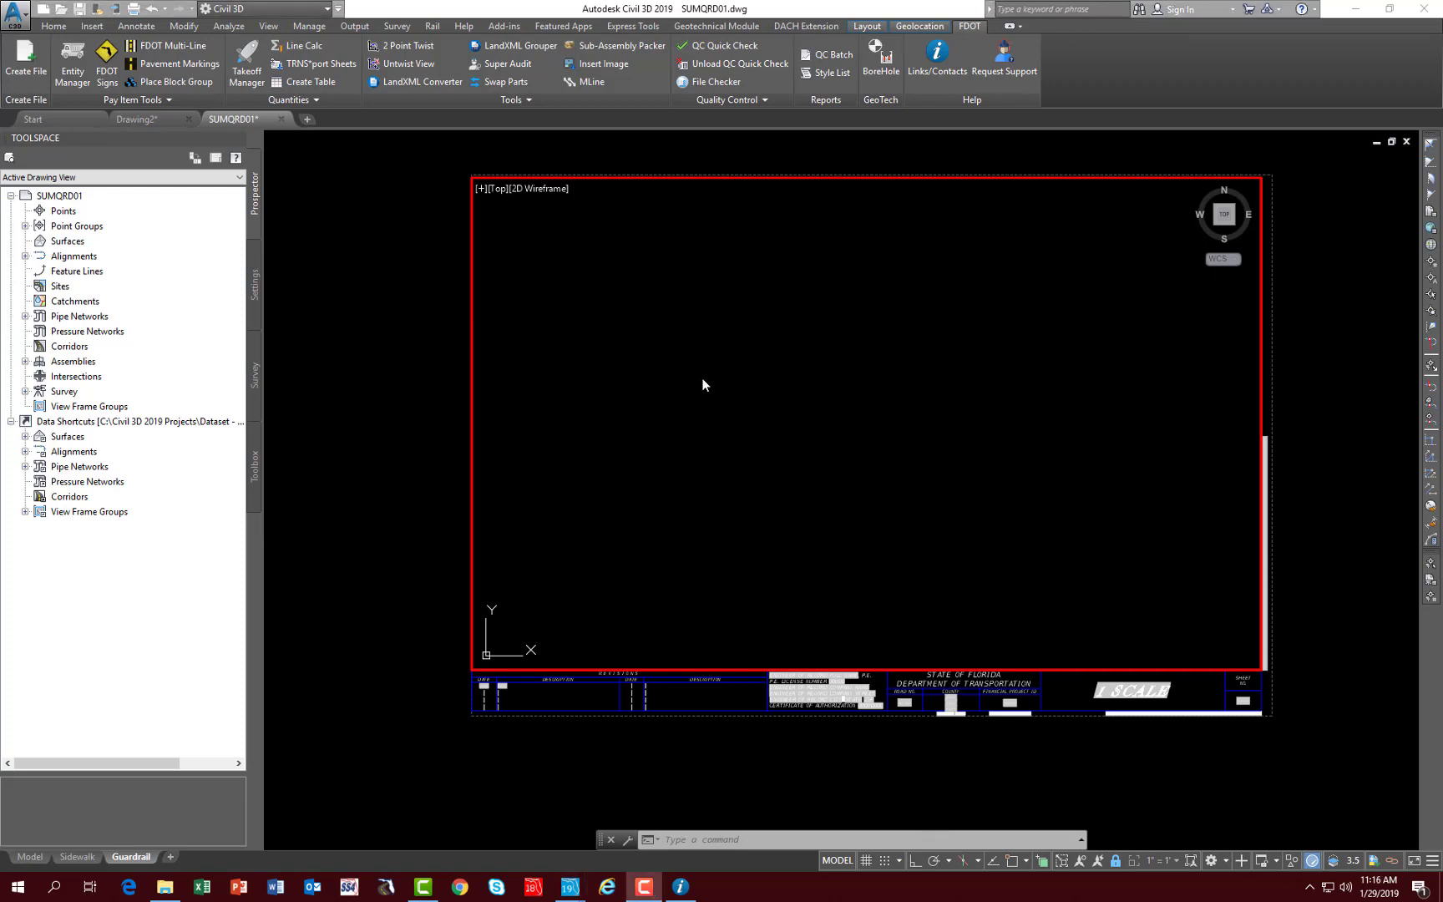
click(54, 26)
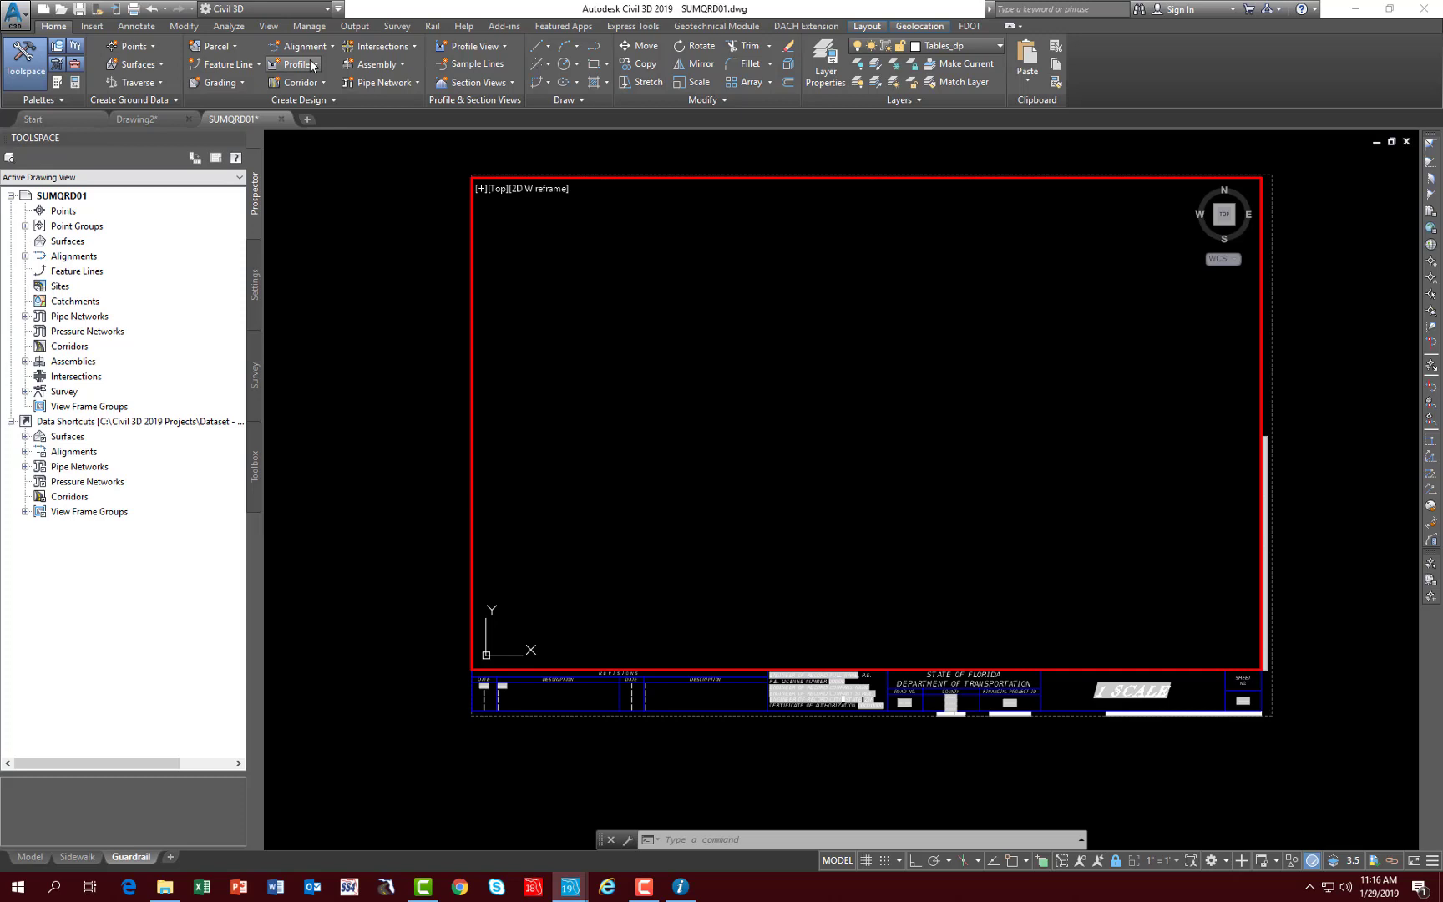
click(964, 28)
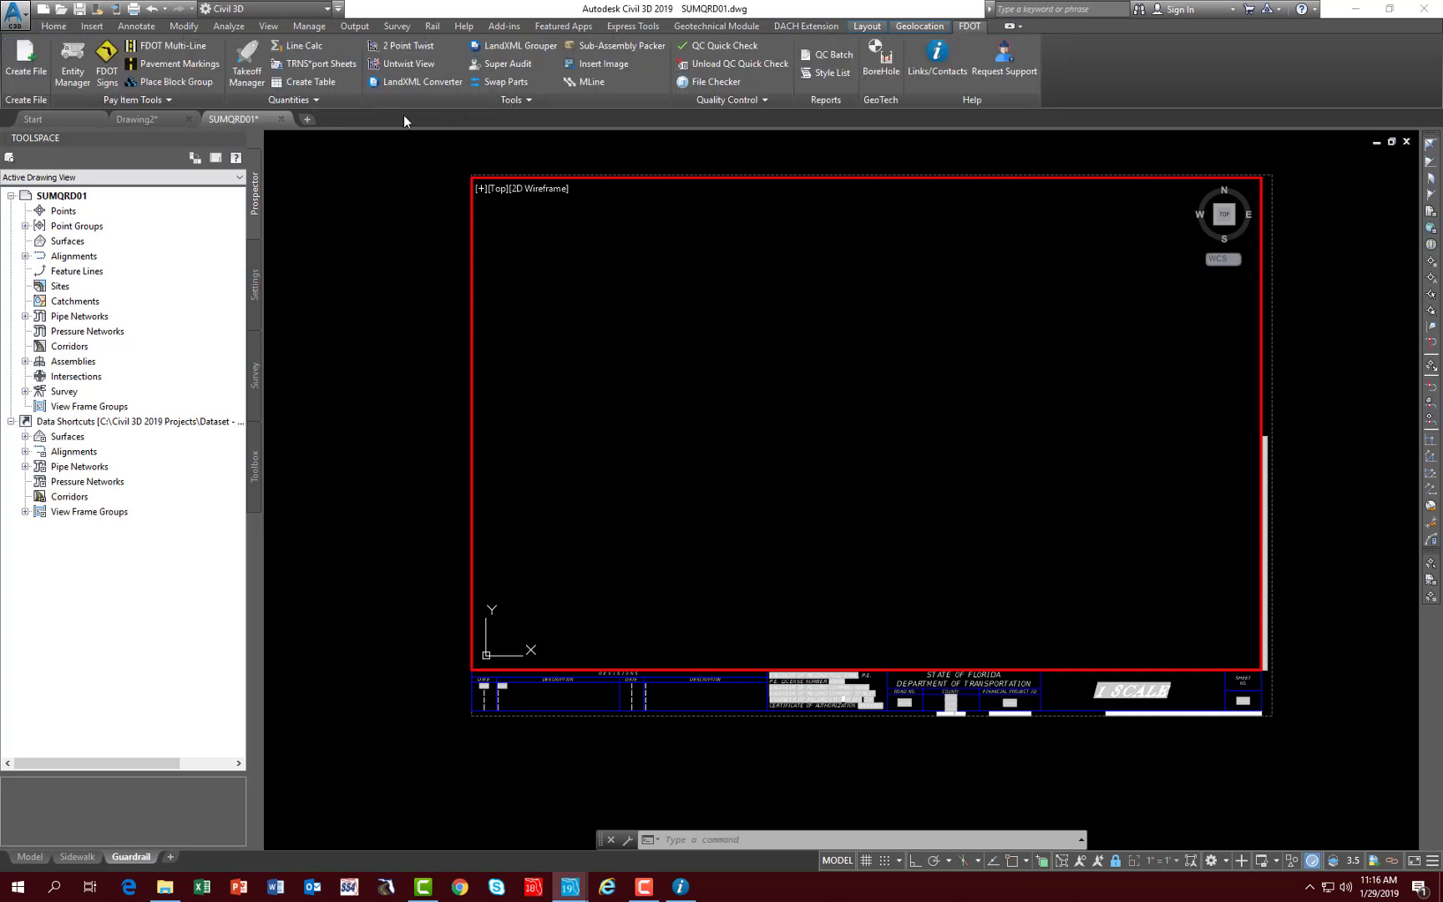
click(304, 82)
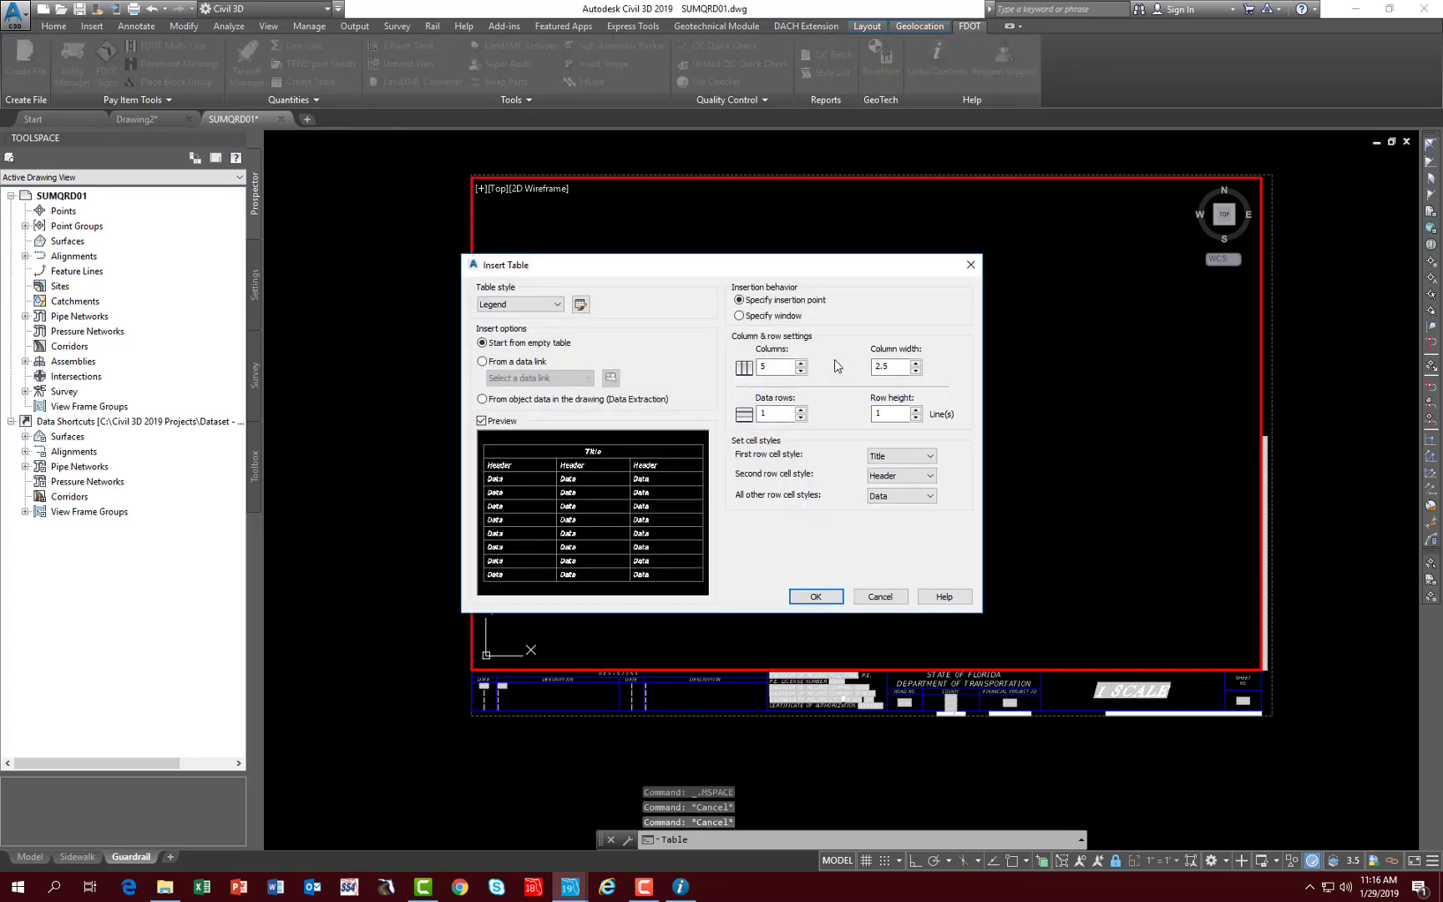
click(491, 361)
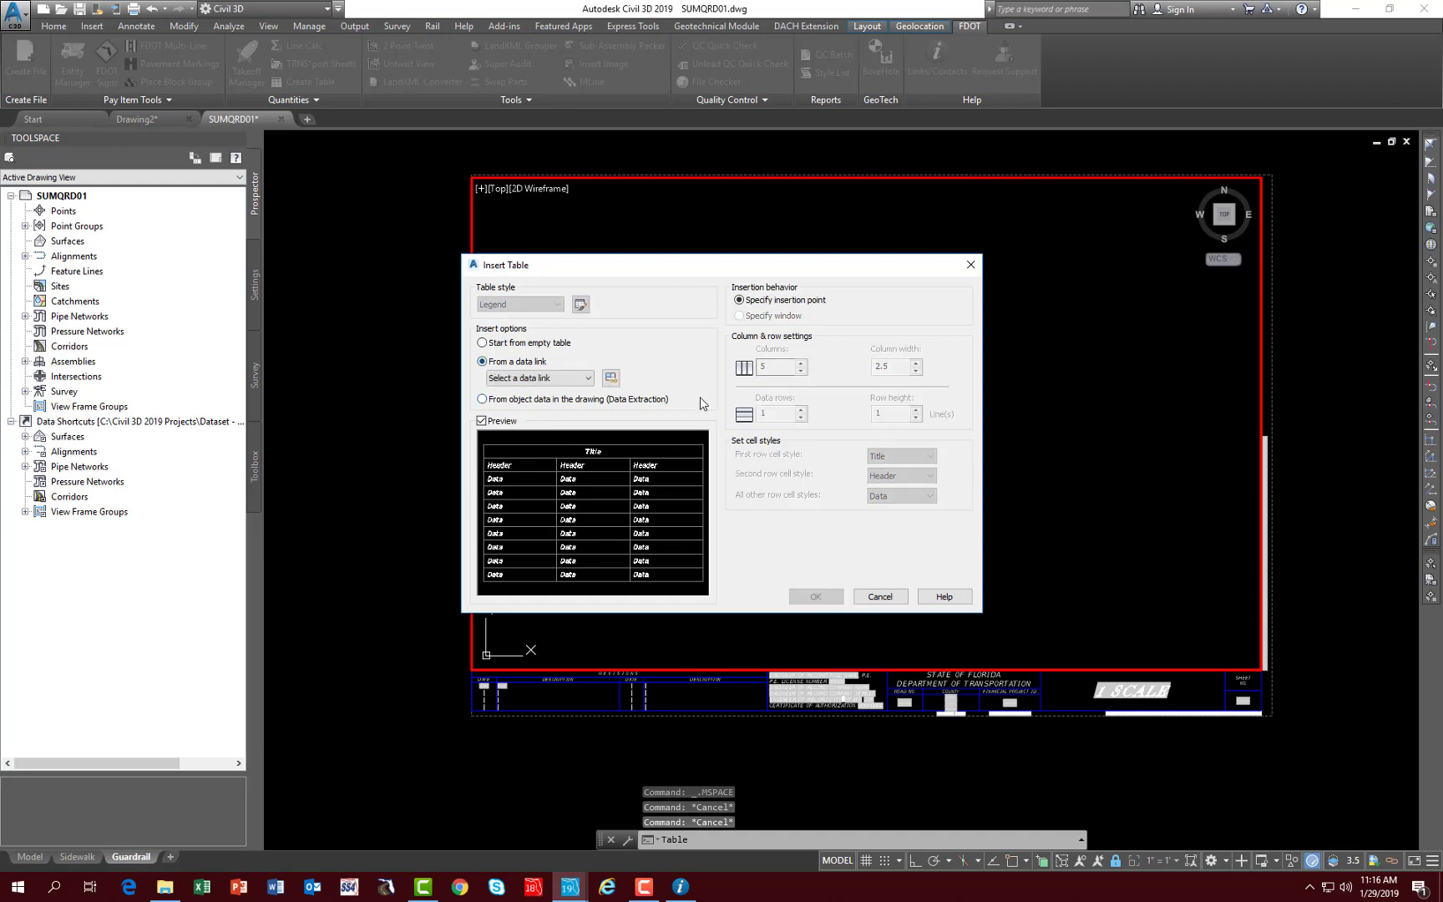
- Create an Excel data link named Guardrail to the entire Box1 sheet of Summary_of_Guardrail_Expanded (16hr 7min 57sec) with a relative path
click(613, 377)
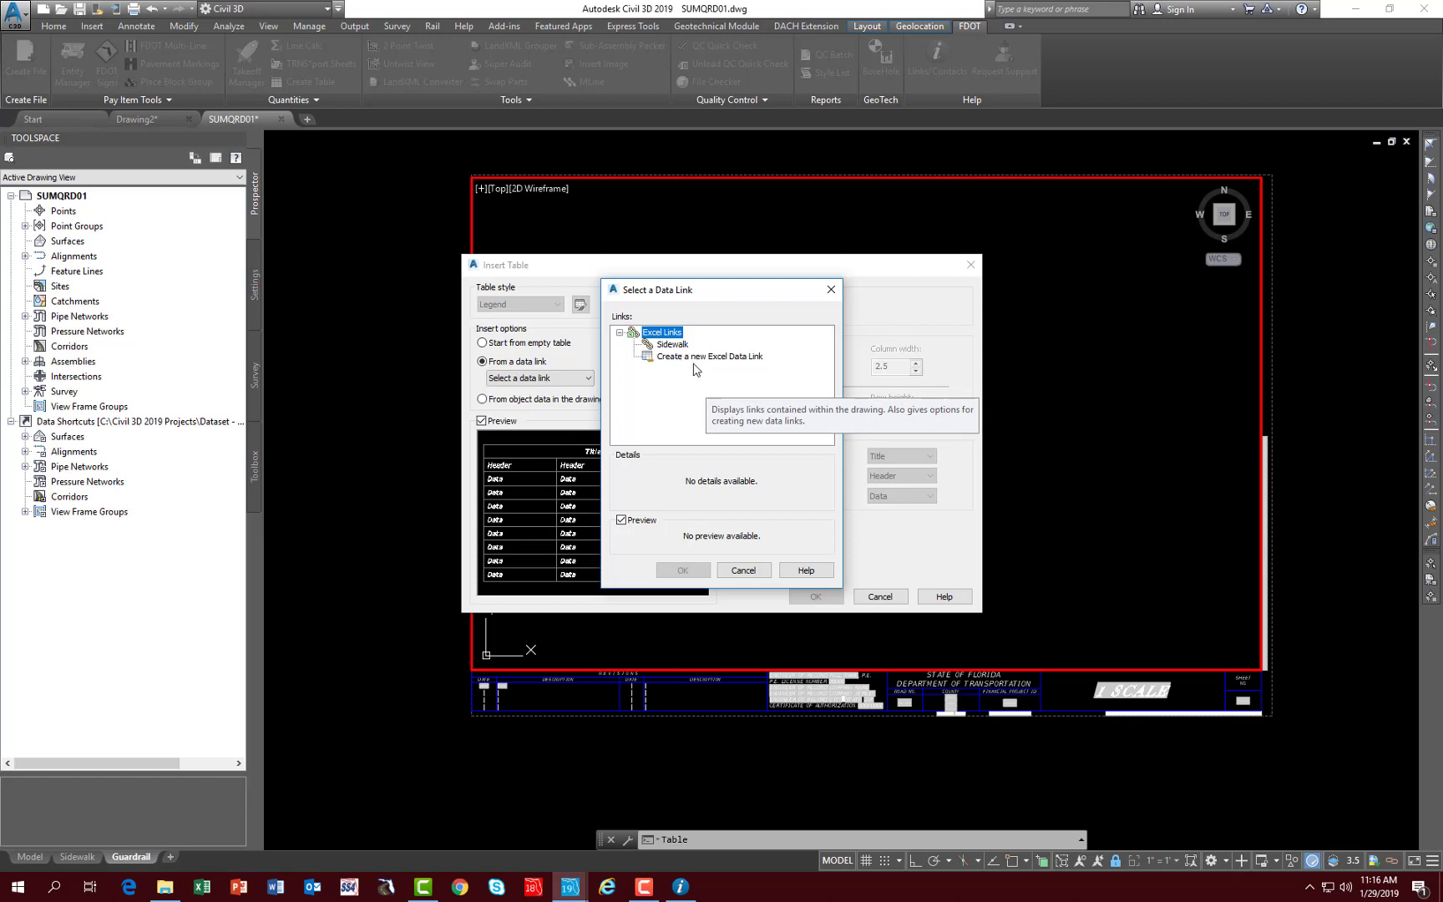
click(686, 359)
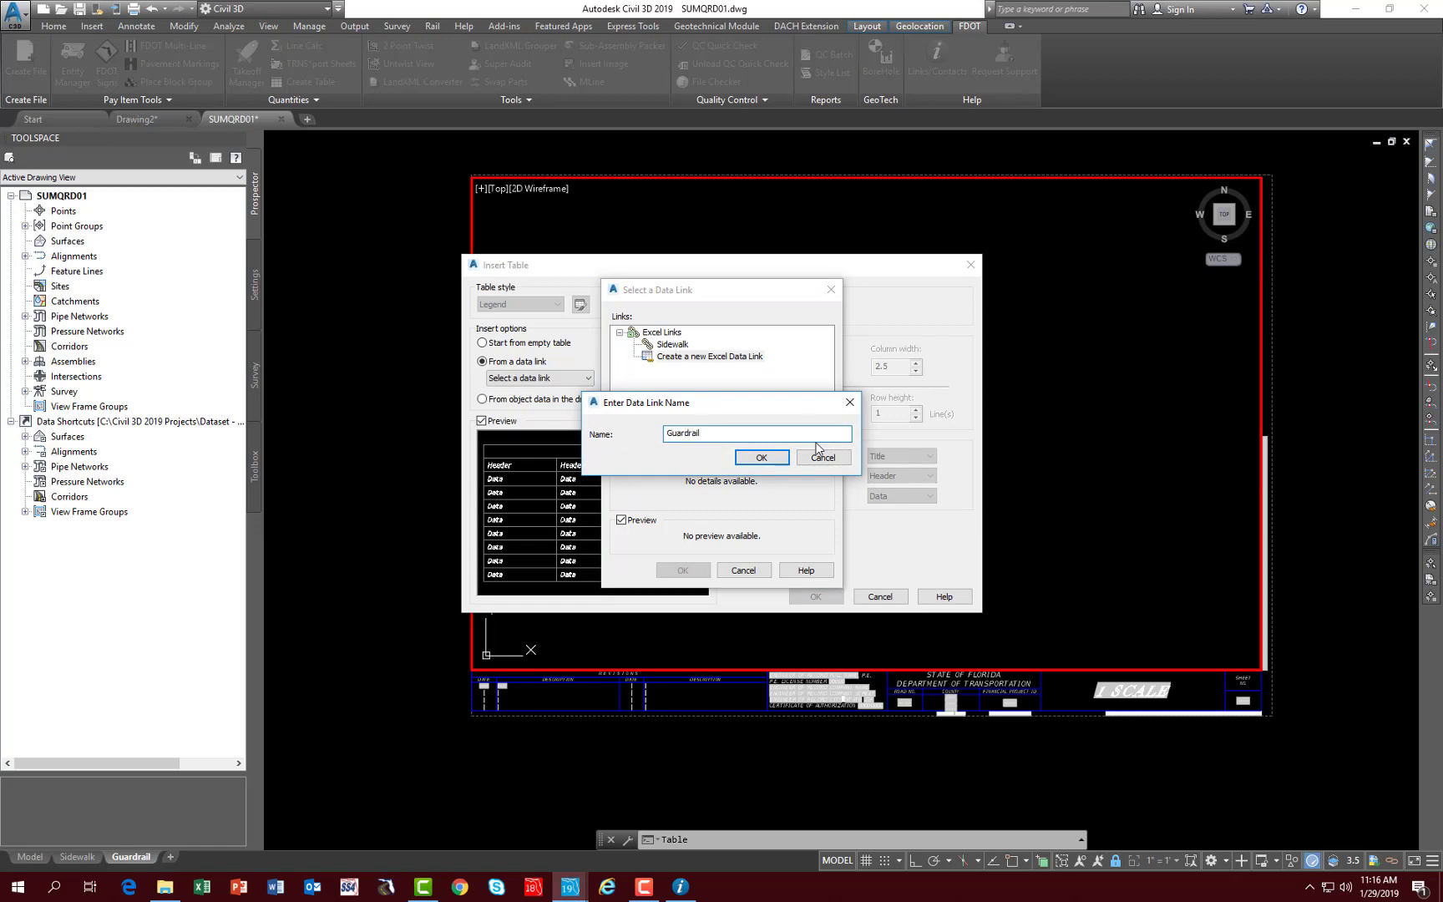
click(760, 457)
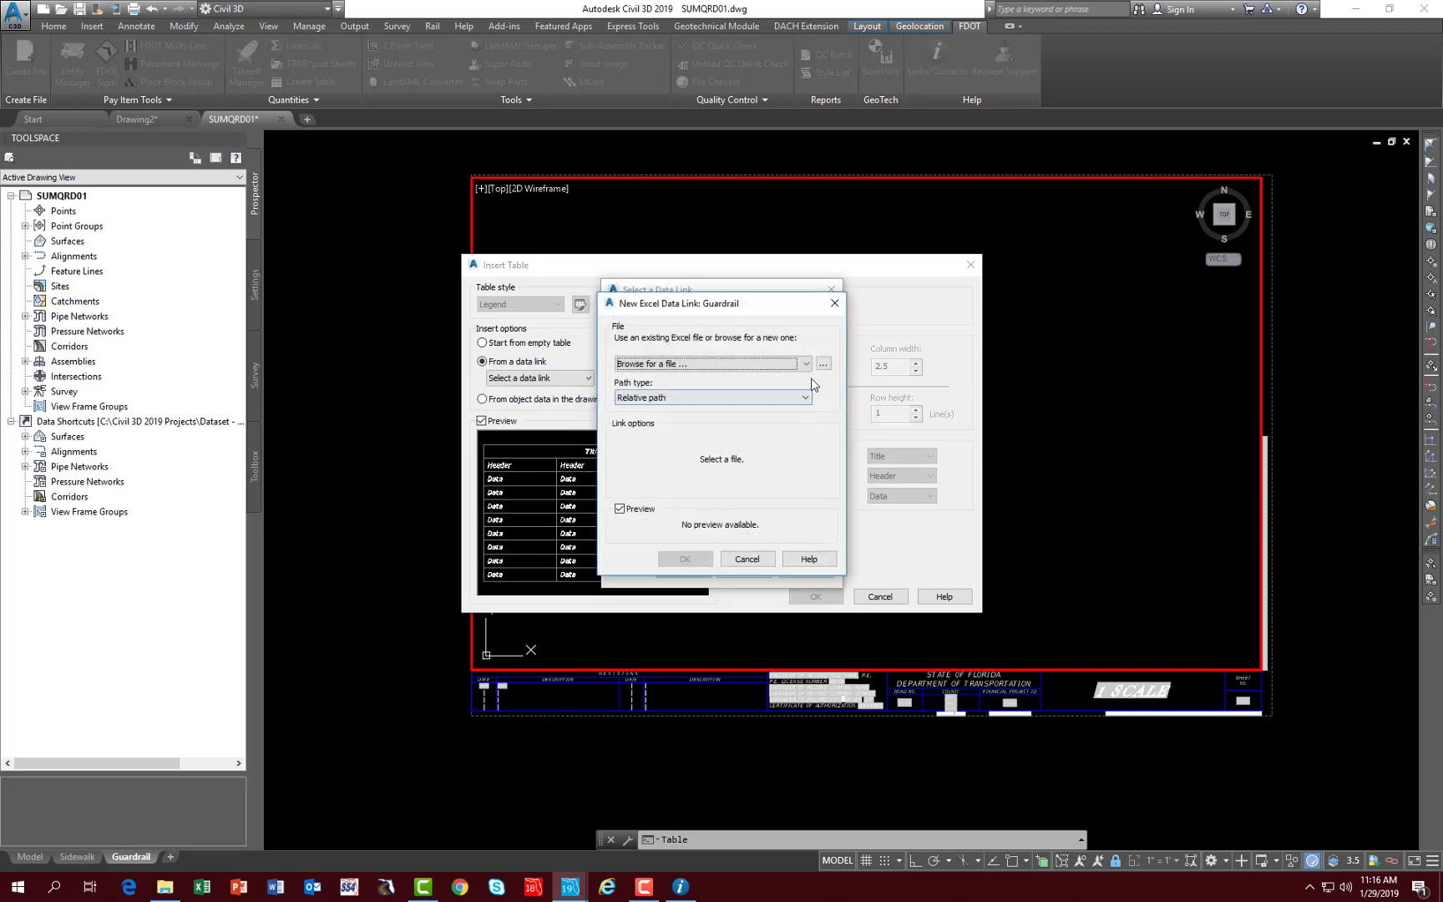
click(823, 364)
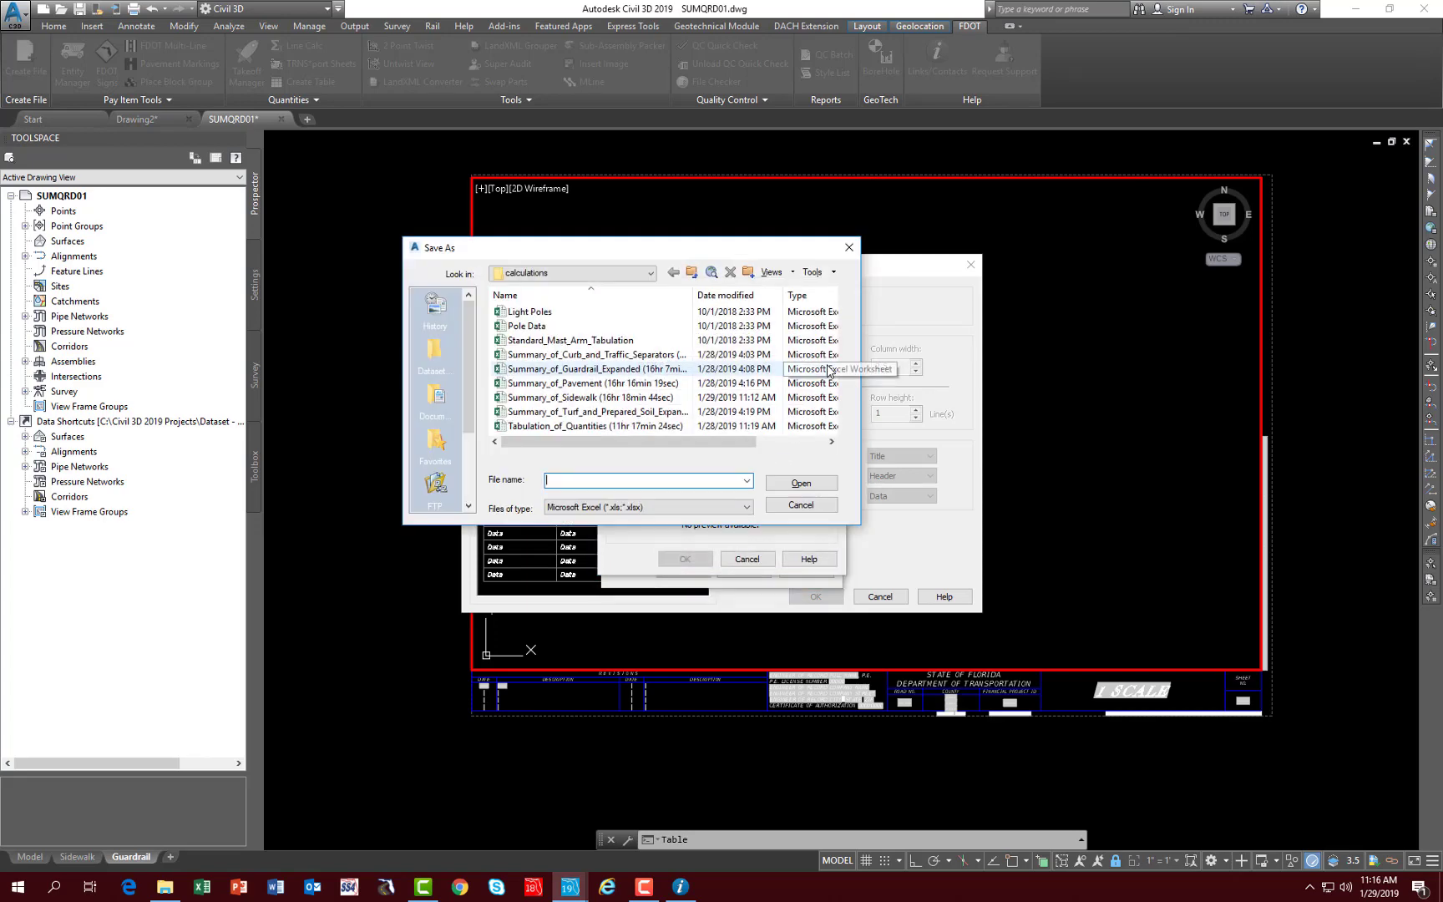
click(545, 369)
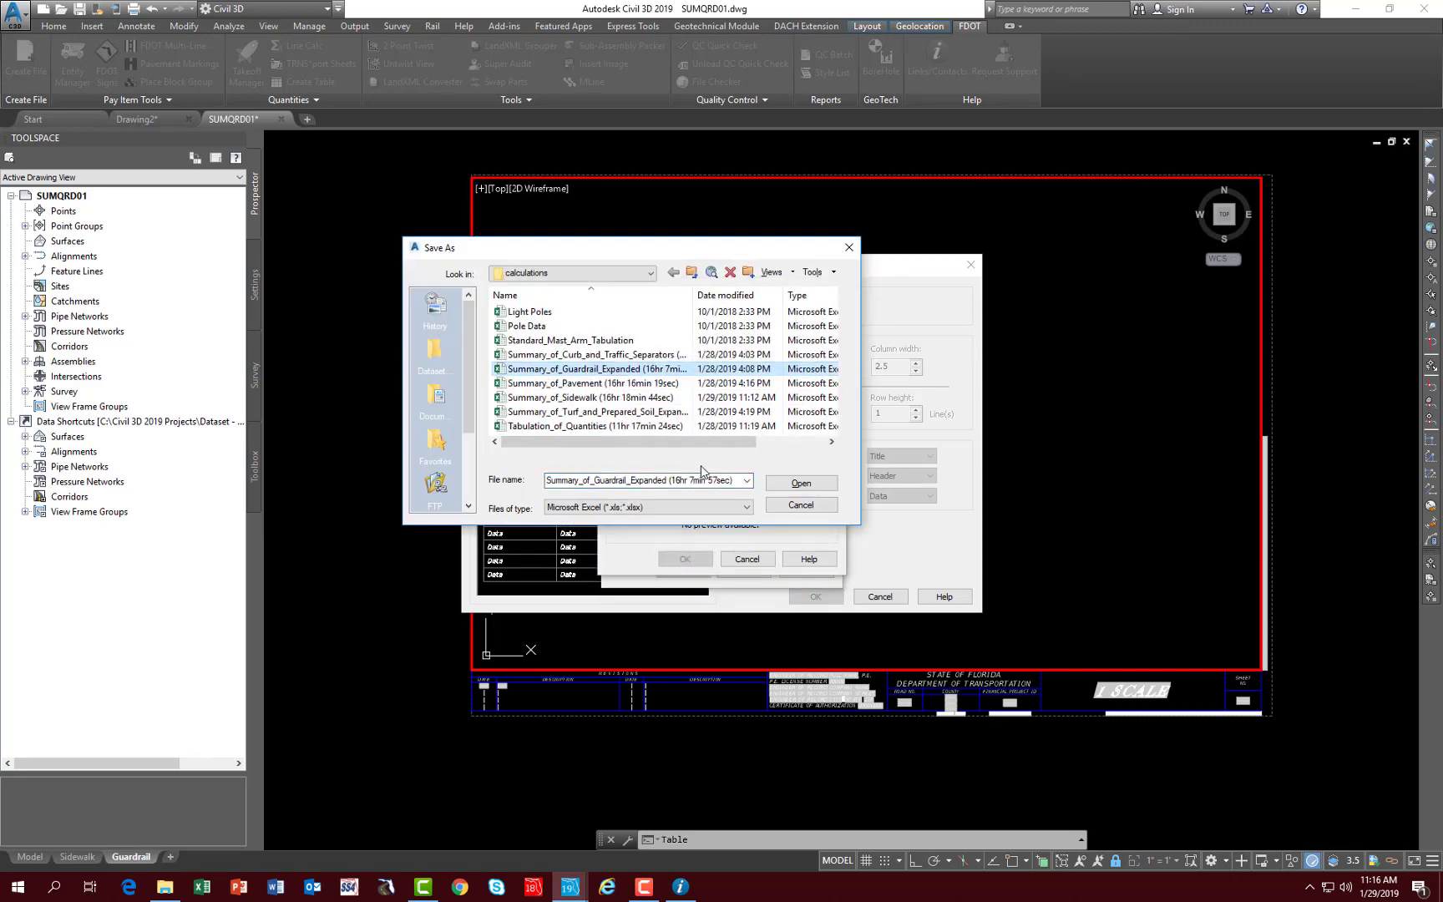
click(795, 483)
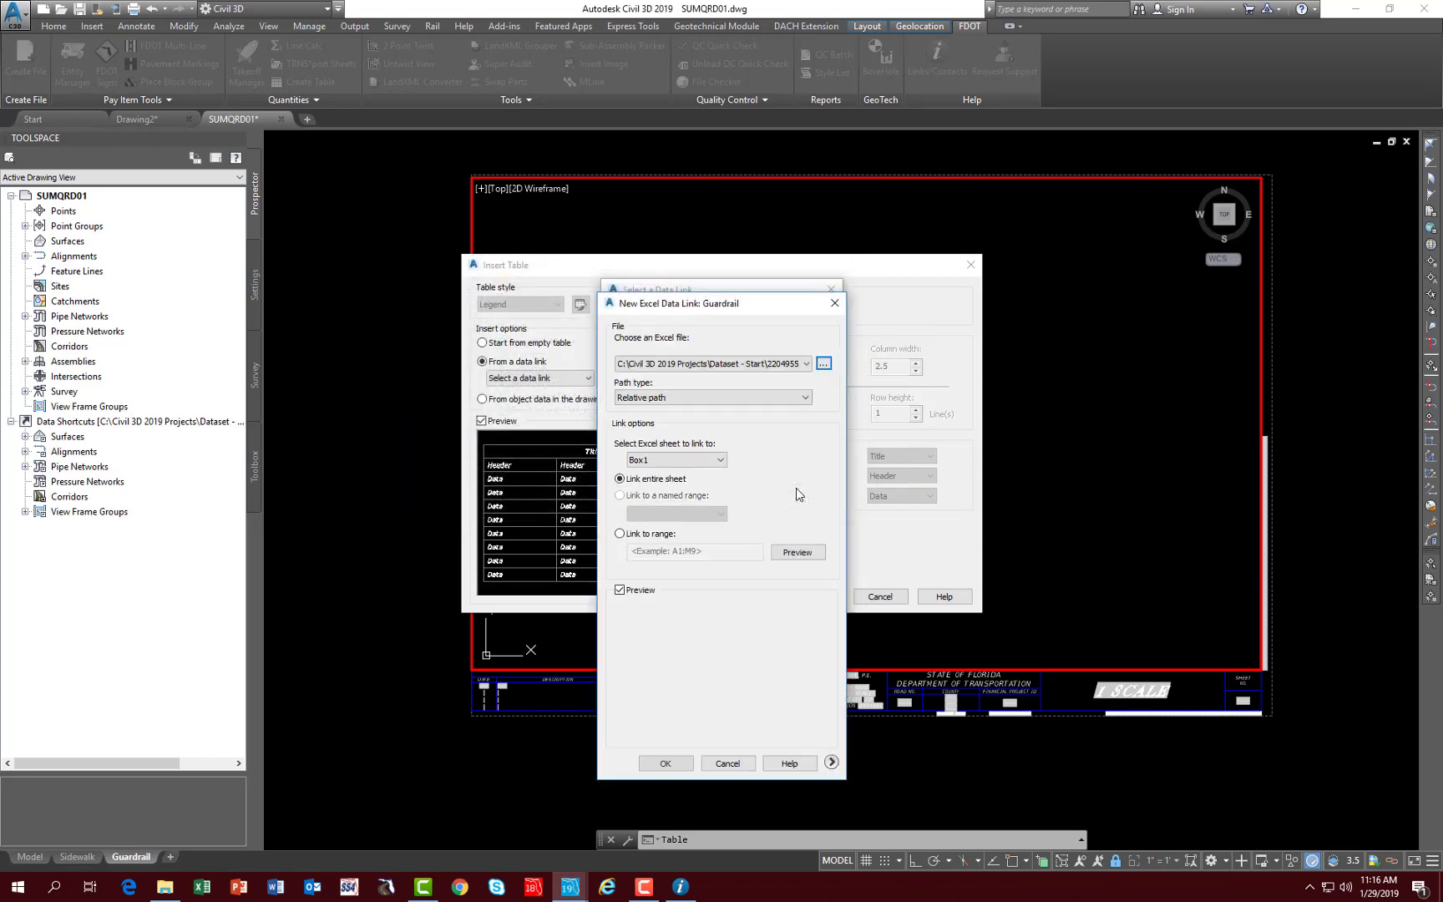
click(657, 762)
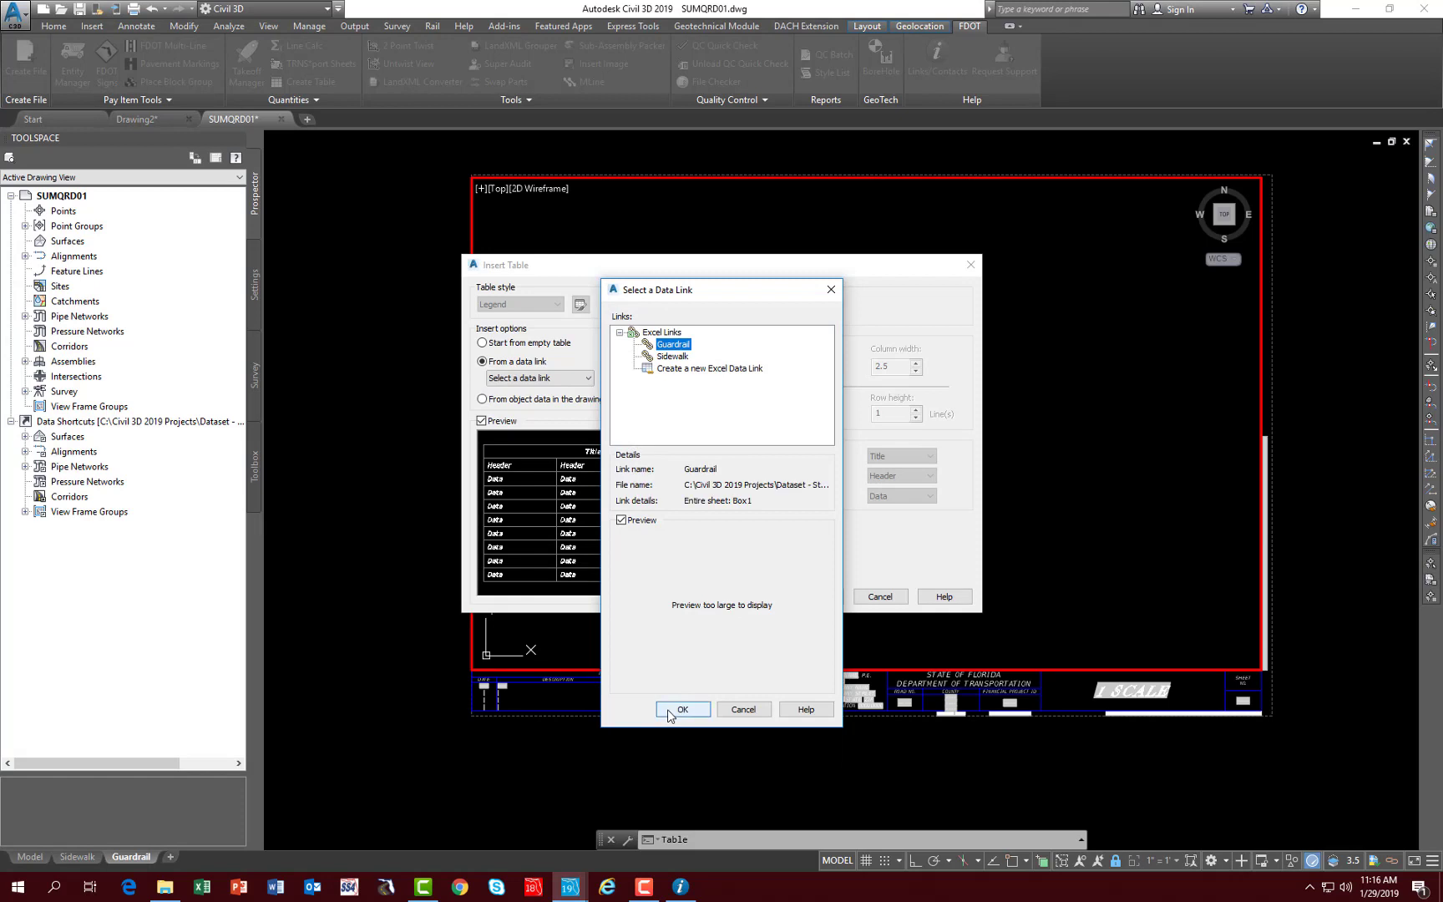
- Insert the table from the Guardrail data link at the upper-left corner of the layout's viewport
click(679, 710)
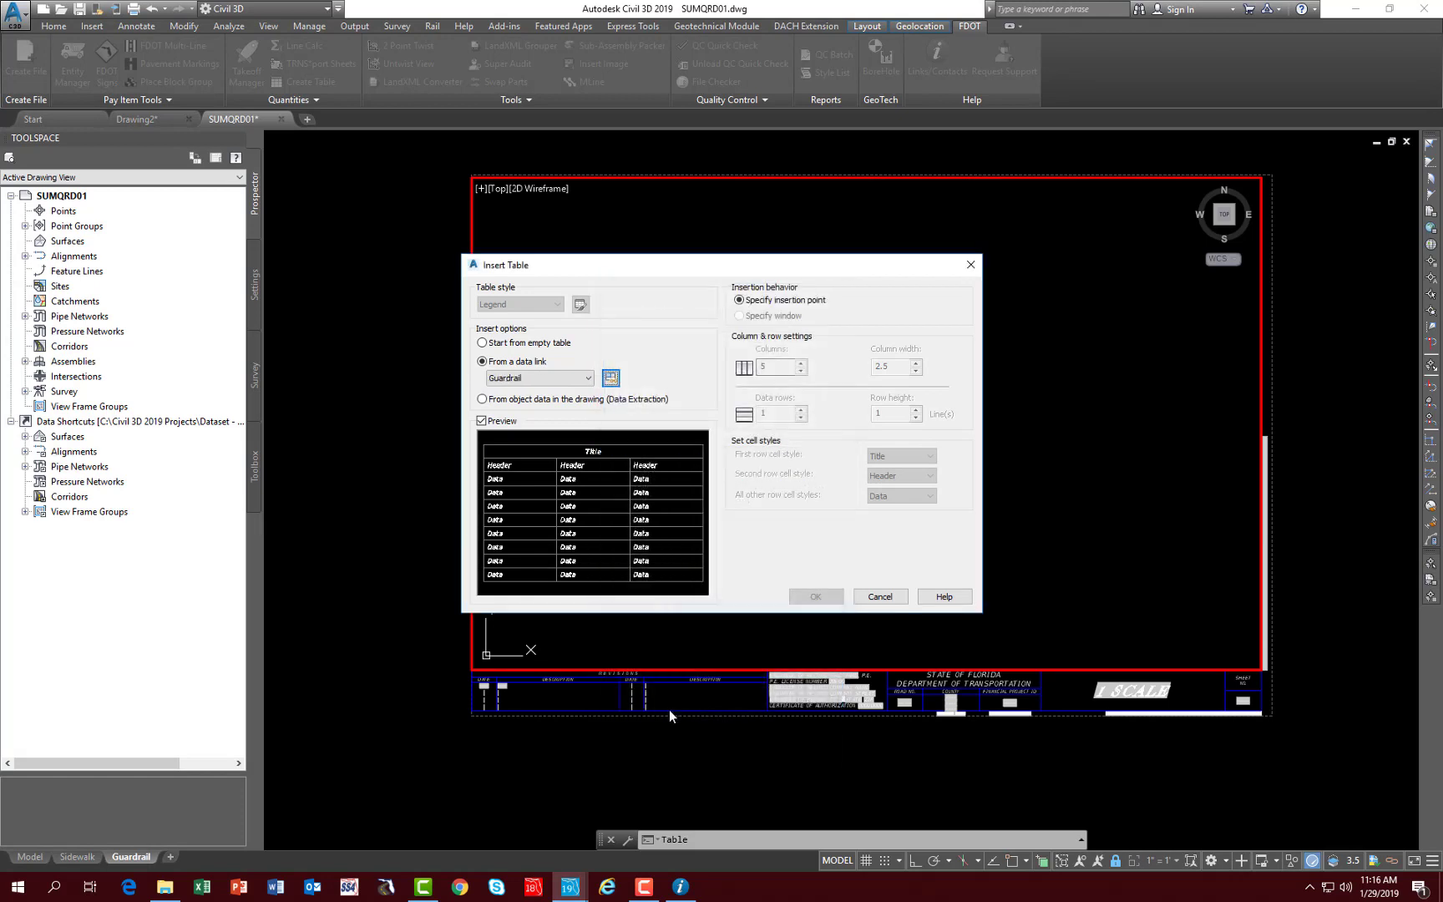
click(814, 597)
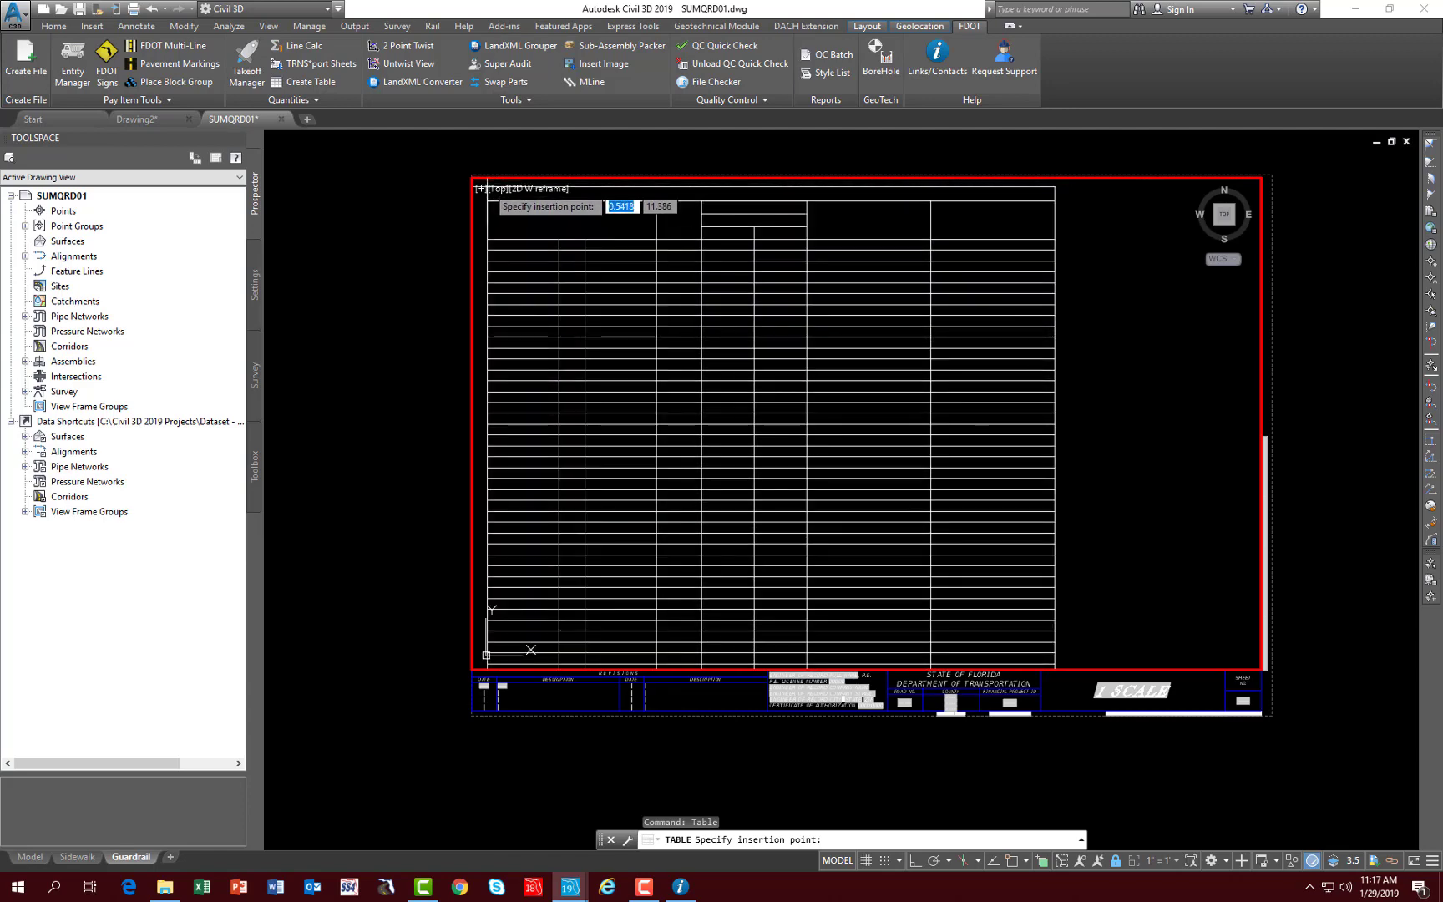
click(488, 186)
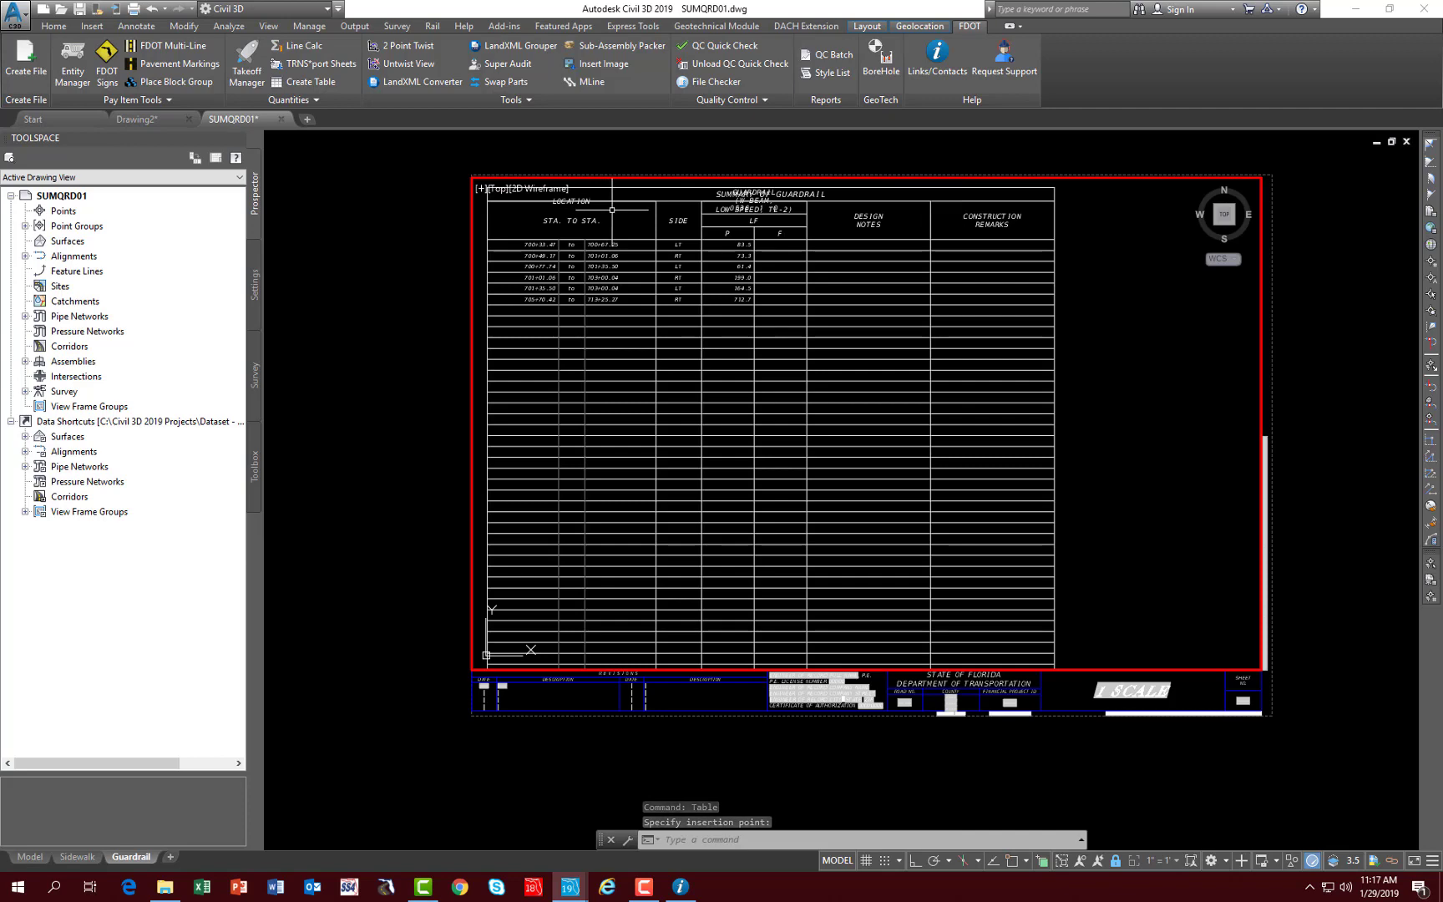
- Undo the last grip edit and stretch the upper edge of the guardrail table's SIDE header cell to restore the collapsed header rows
key(ctrl+z)
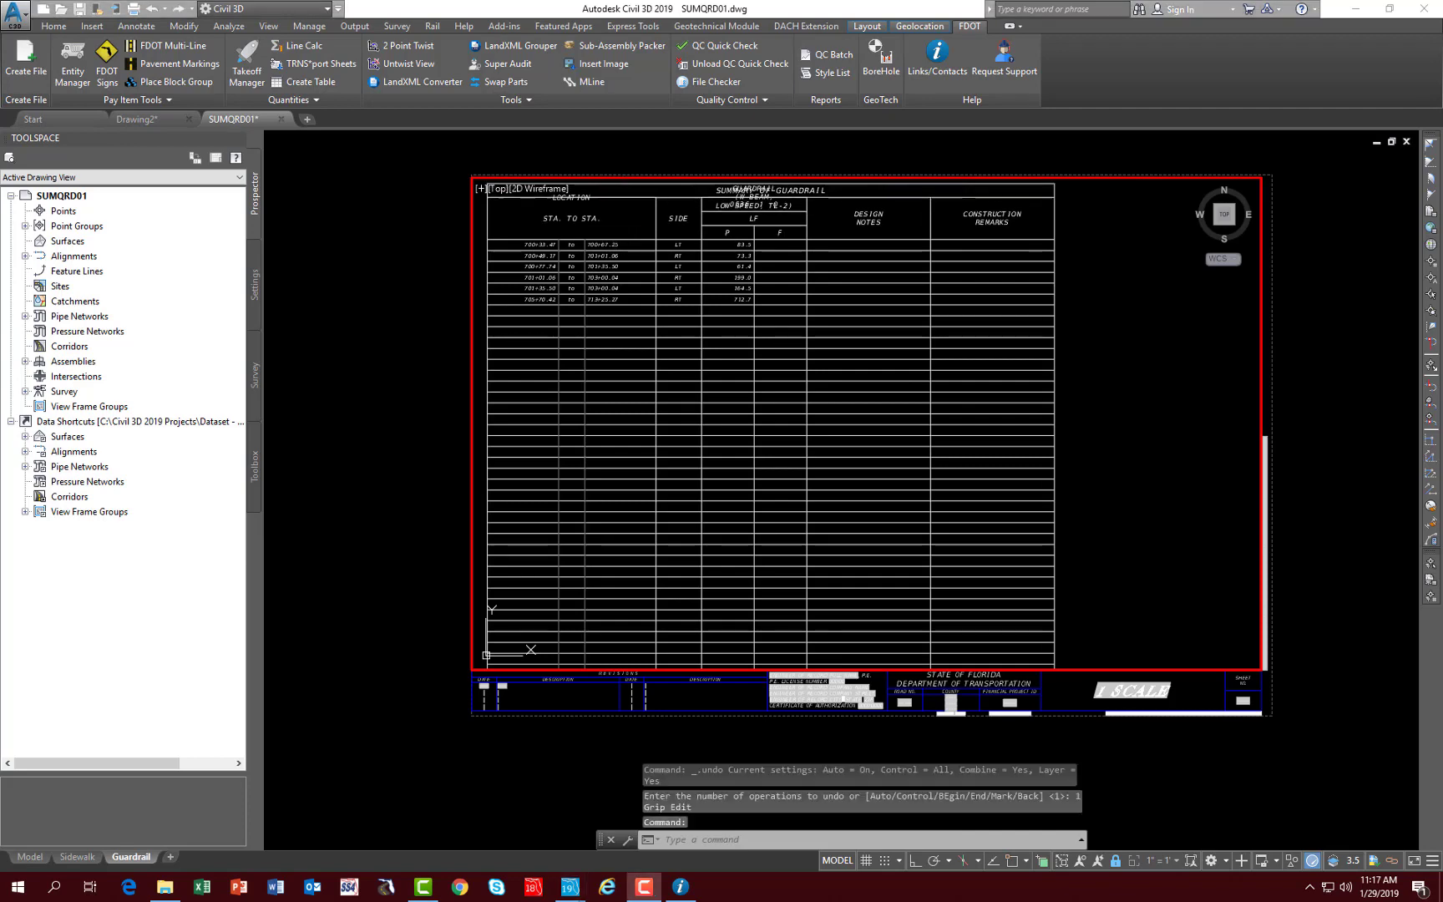
click(679, 204)
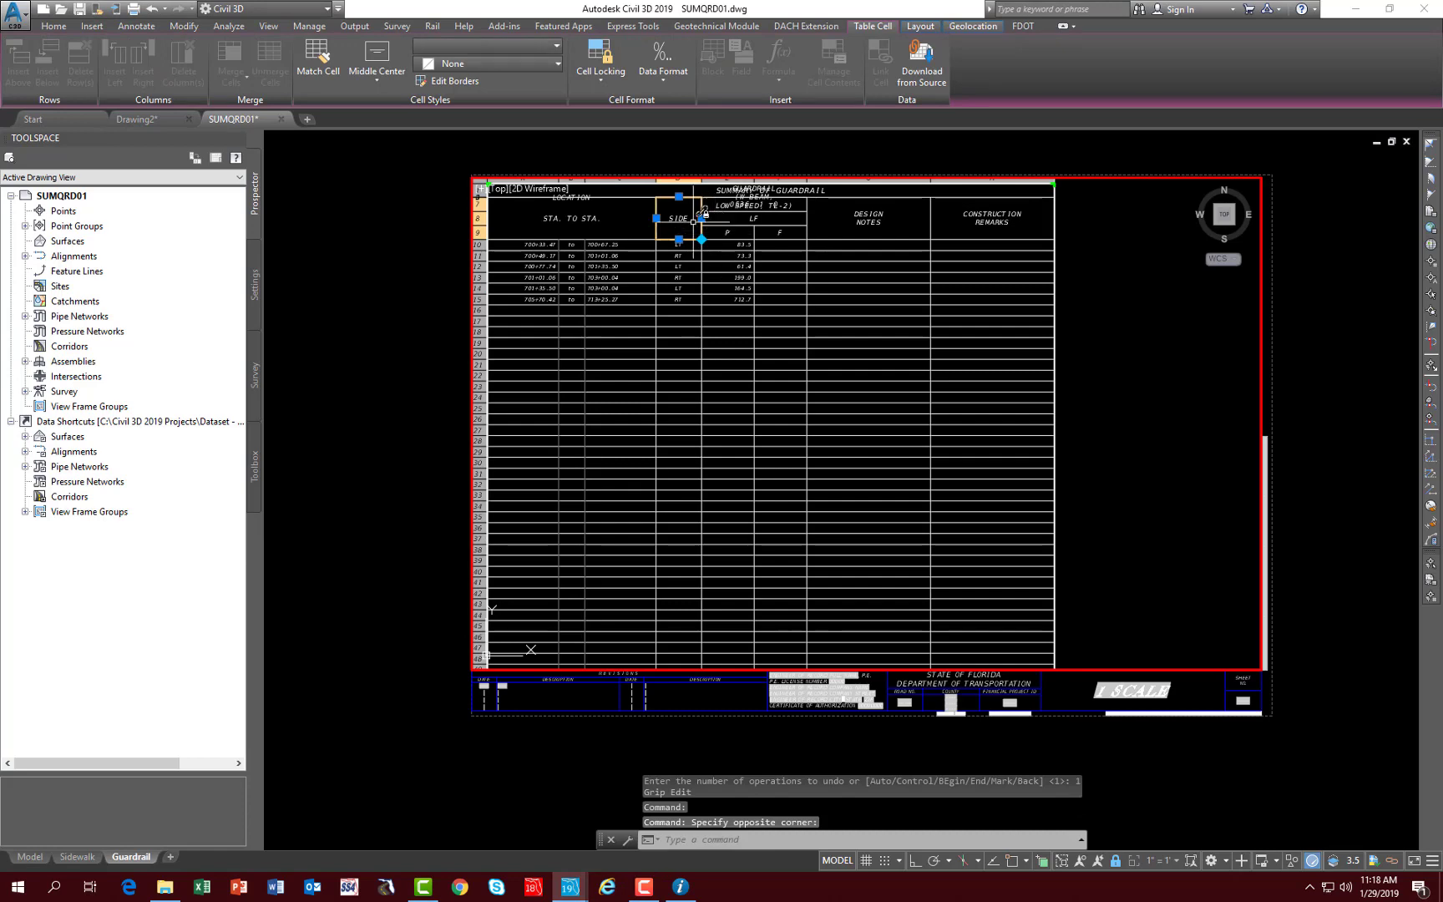
click(679, 196)
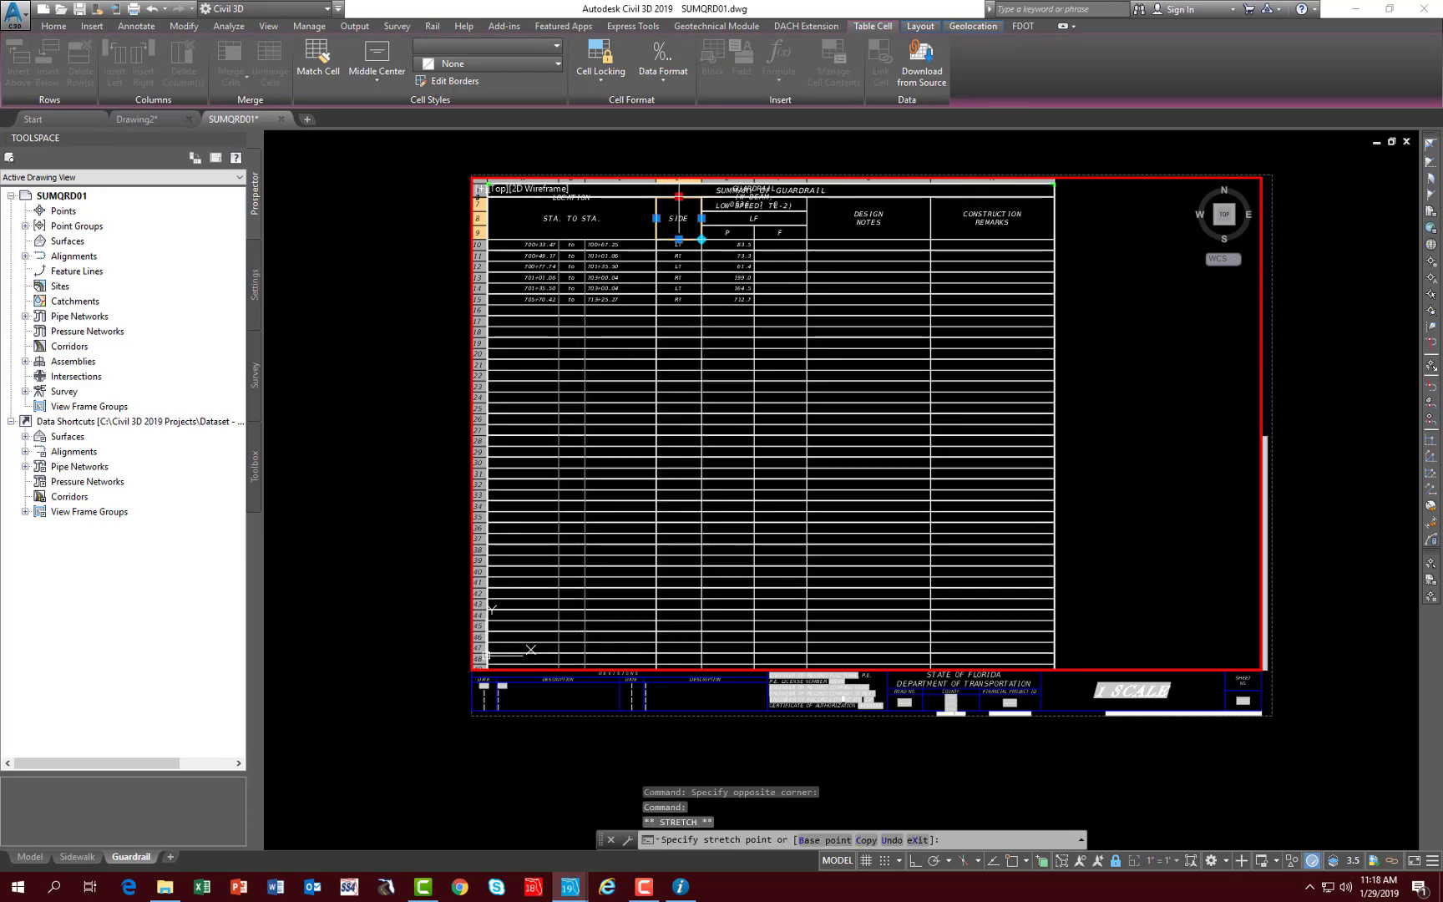
click(679, 219)
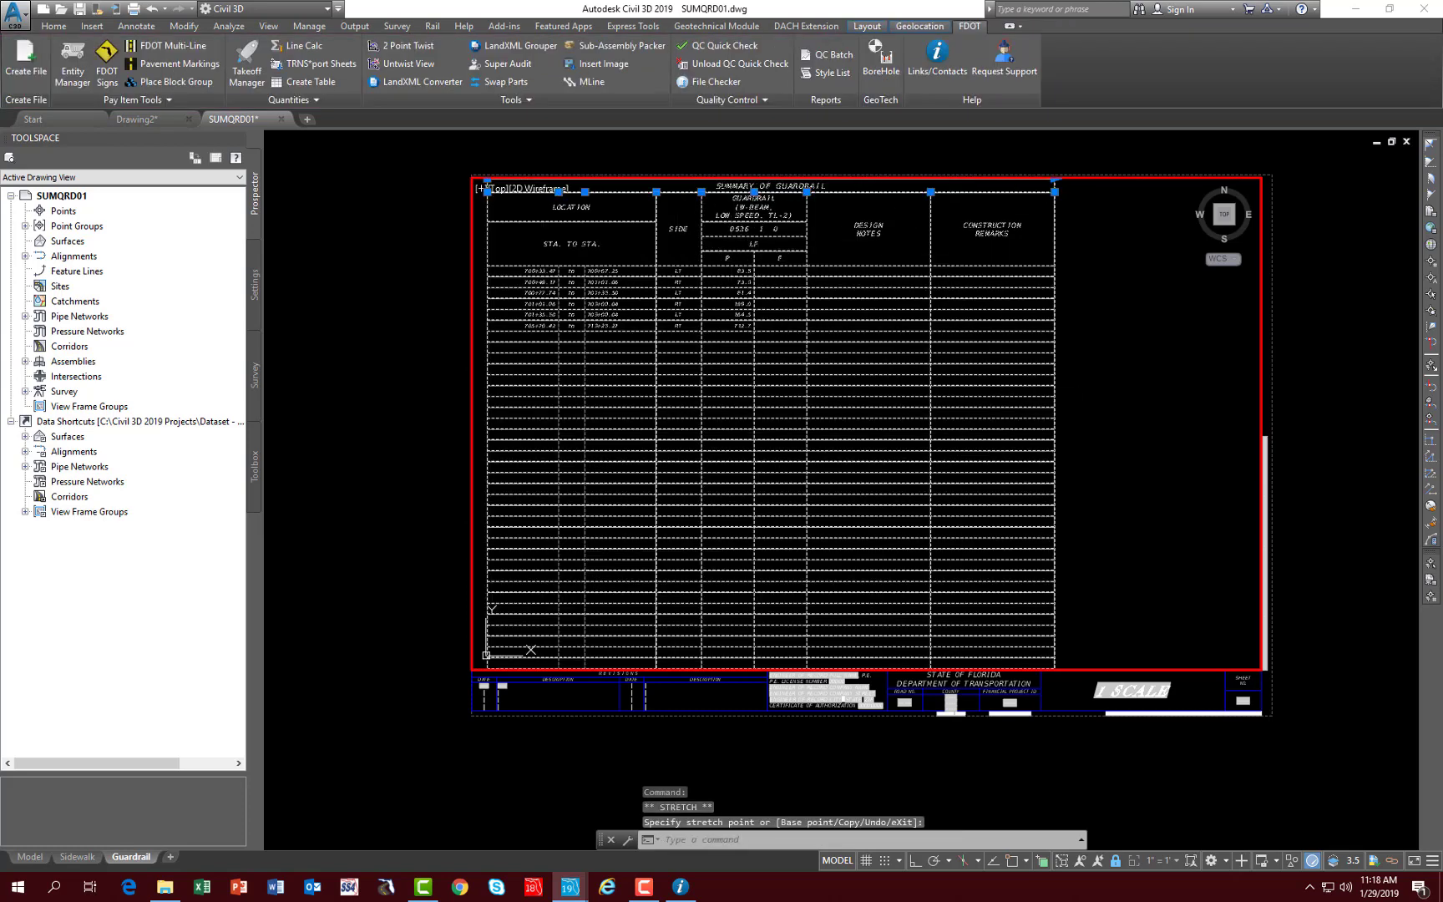
- Fit the whole guardrail table into the layout's viewport with Zoom Extents, centre it on the sheet and lock the viewport
key(Escape)
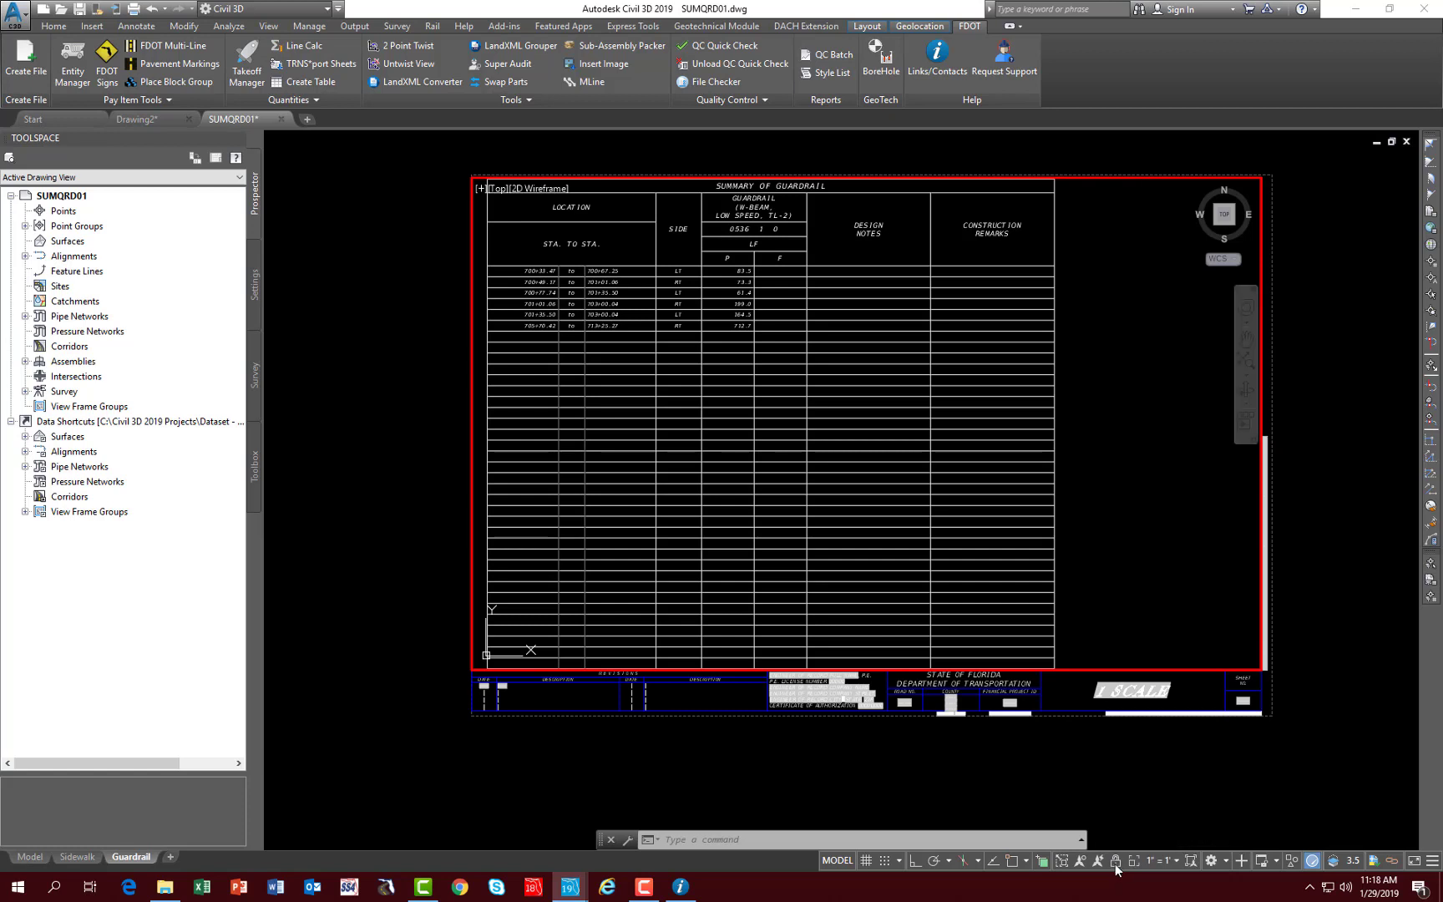
click(1124, 449)
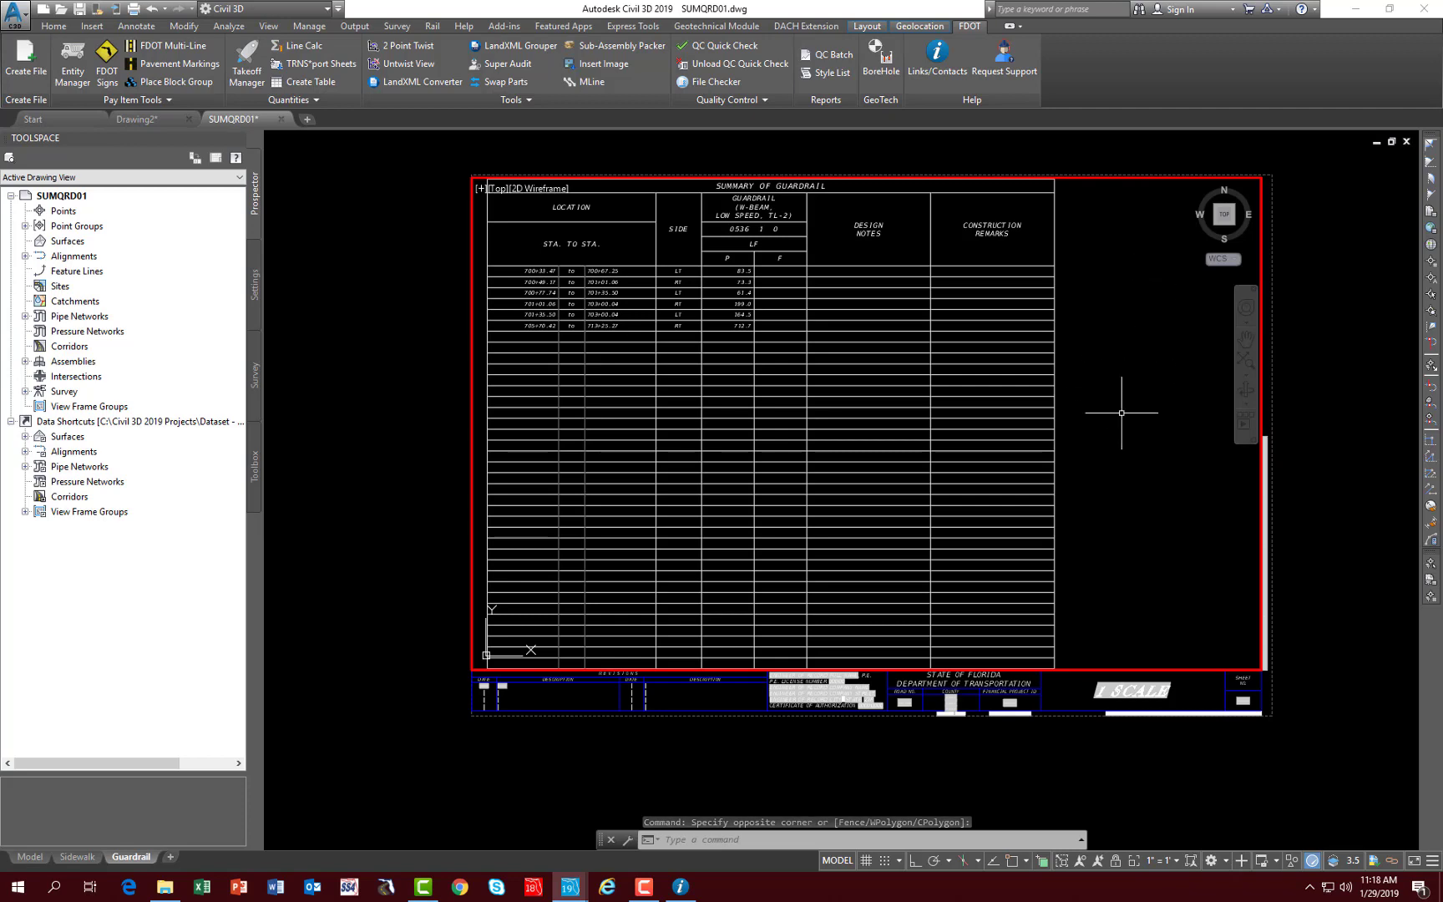
text(z)
key(Return)
text(e)
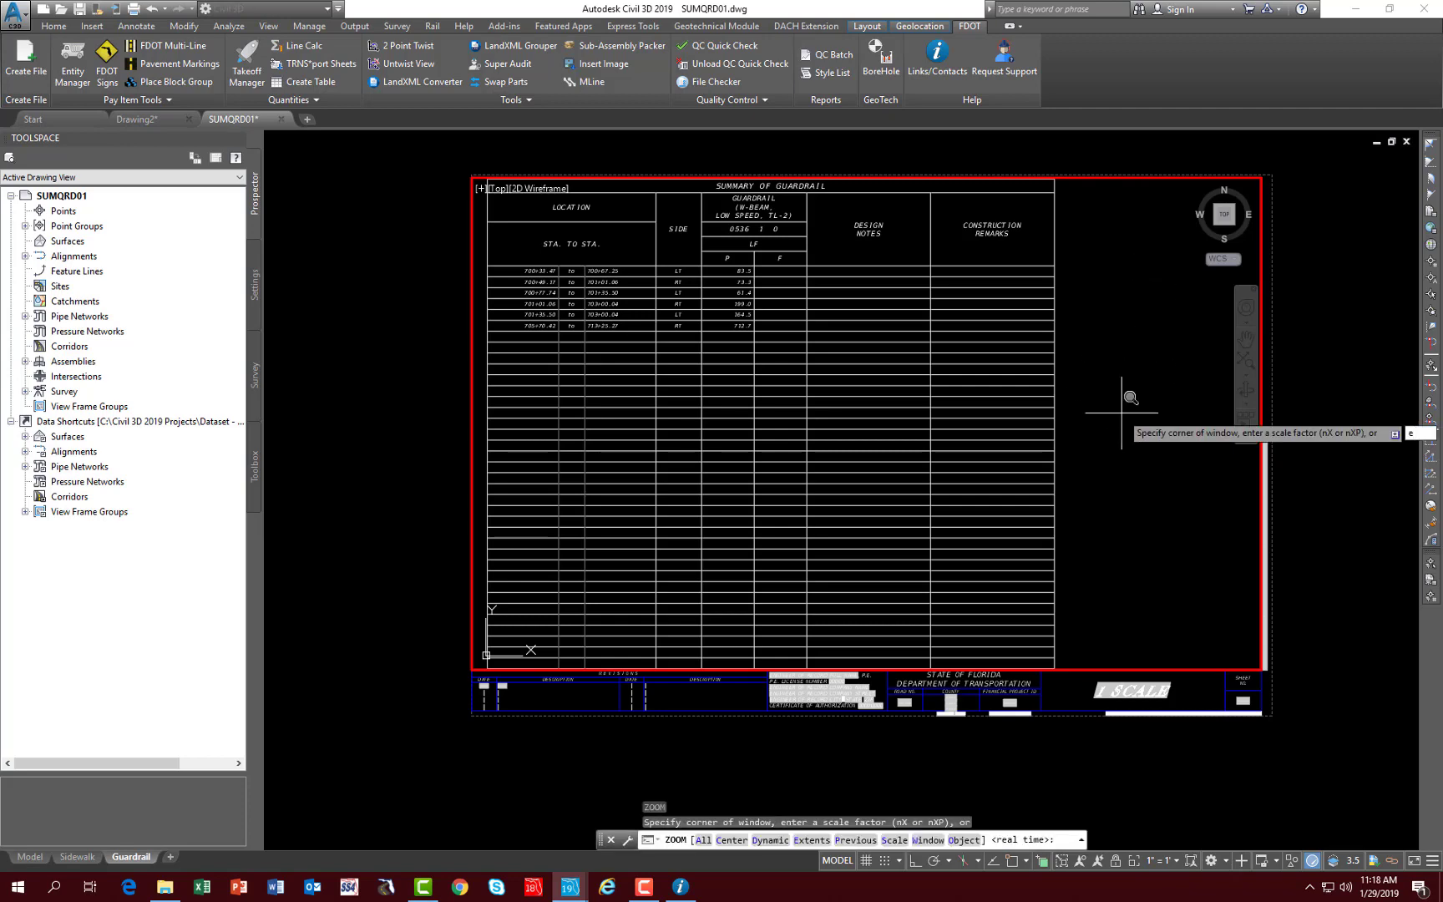
key(Return)
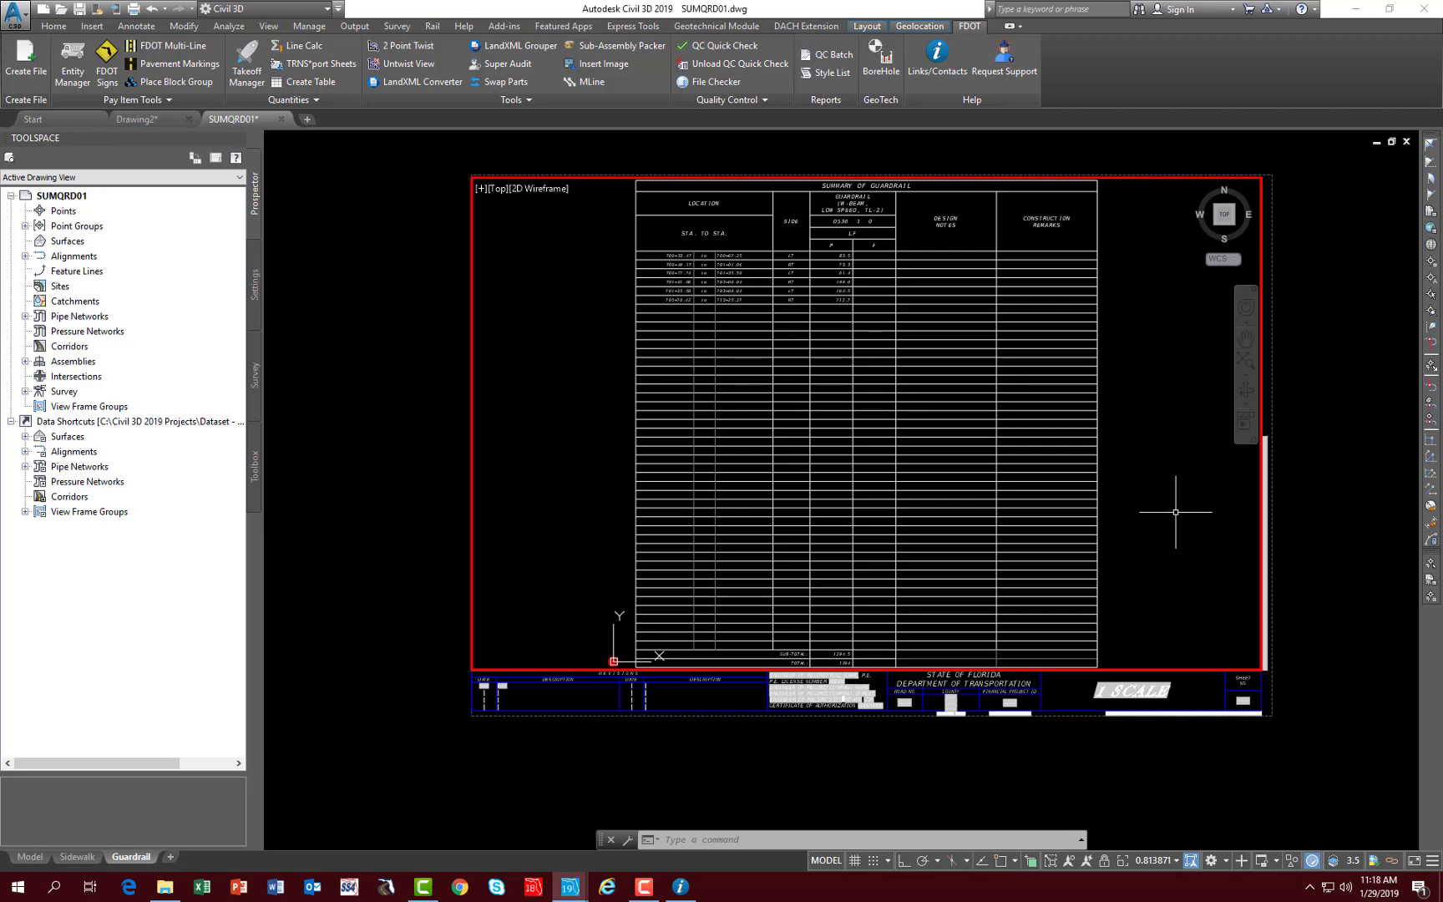
mouse_move(1184, 507)
middle_down()
mouse_move(1031, 515)
mouse_move(1131, 508)
middle_up()
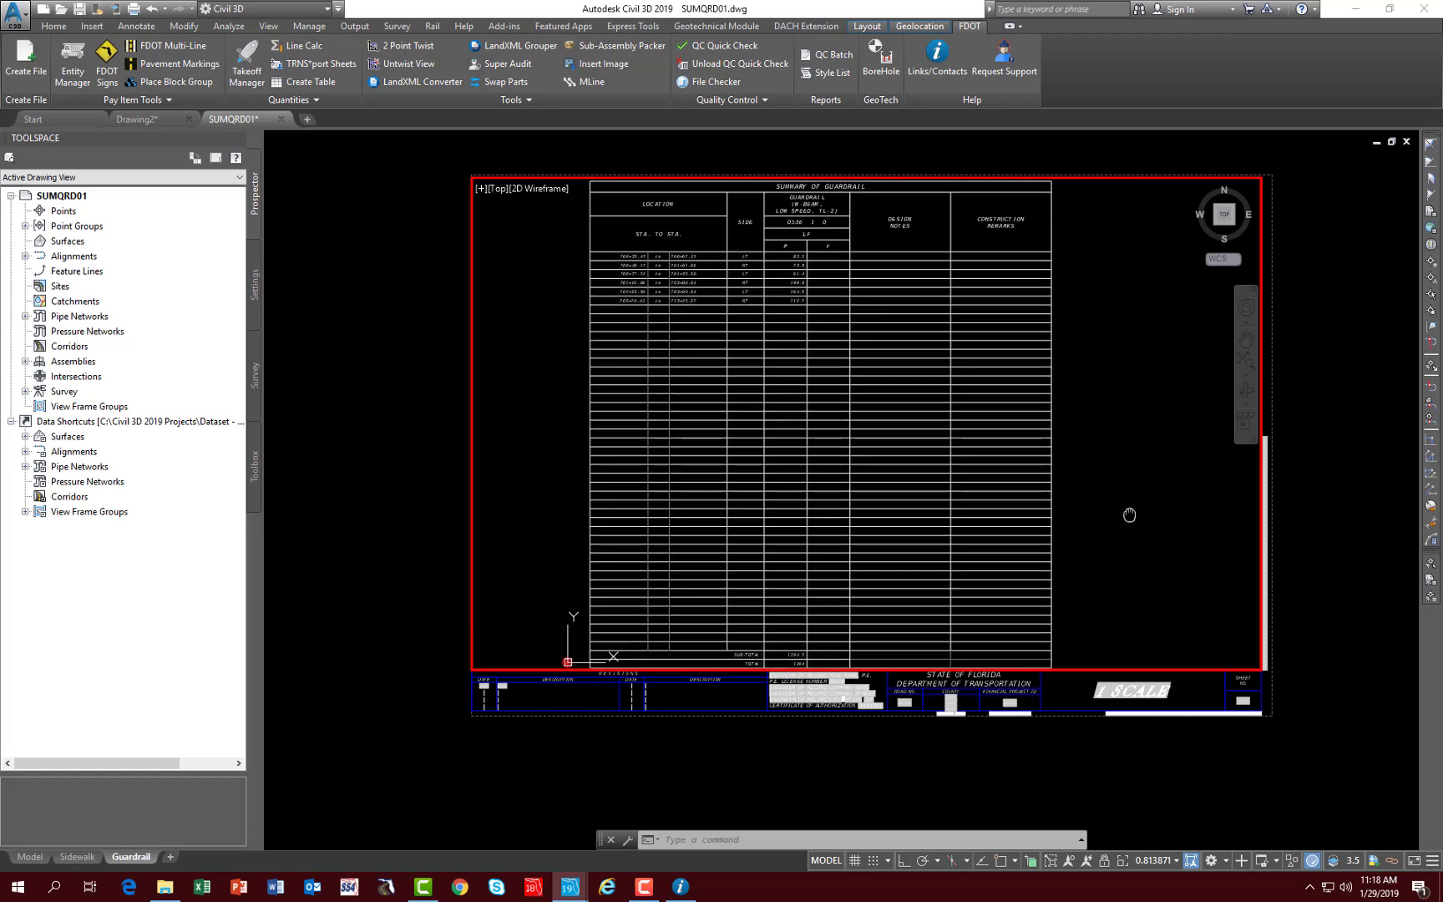
click(1104, 861)
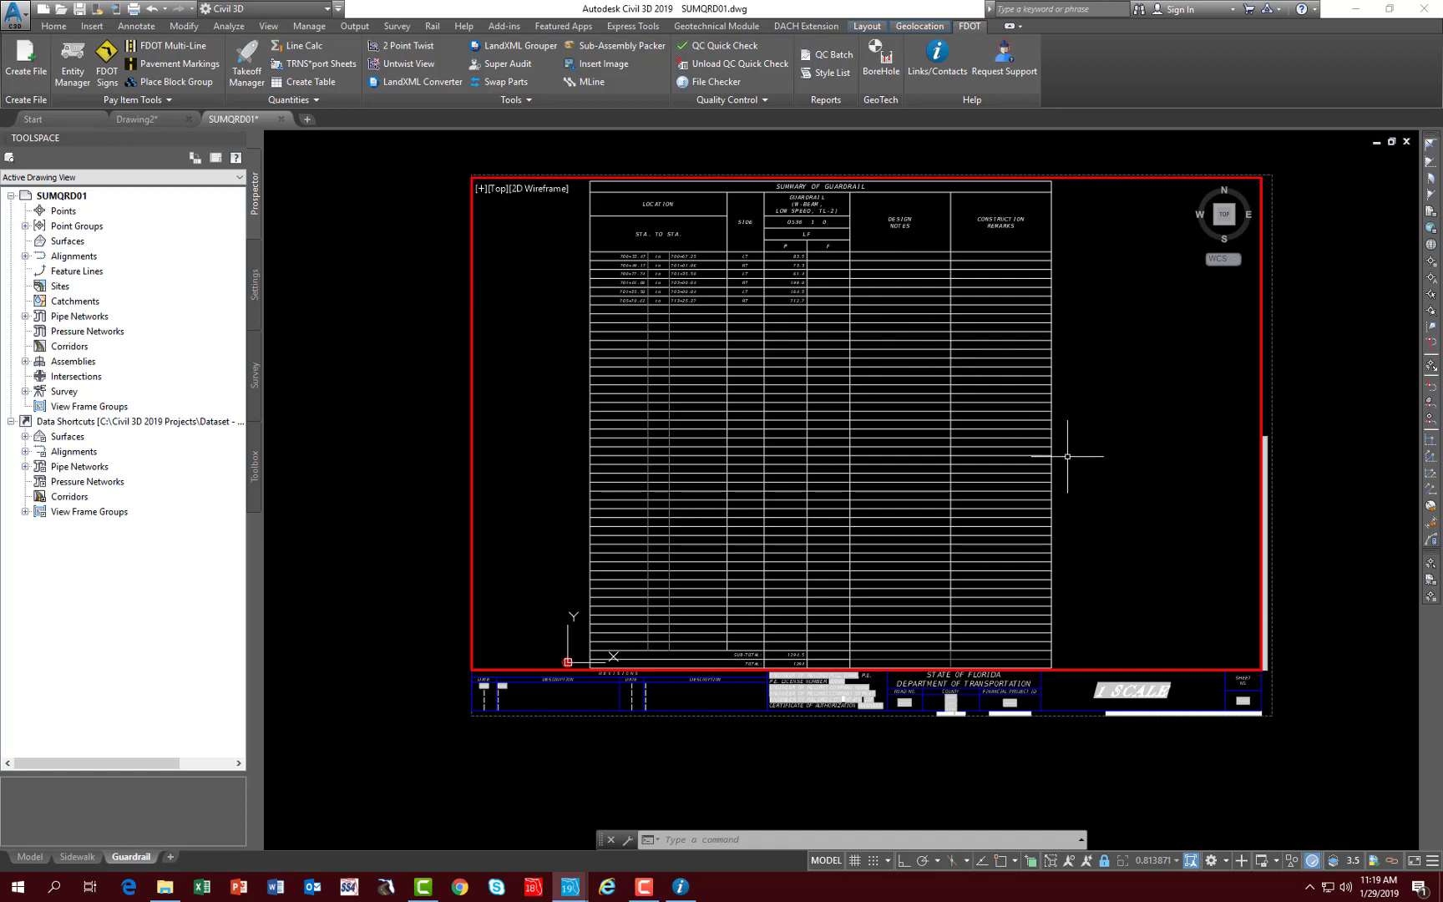
key(F10)
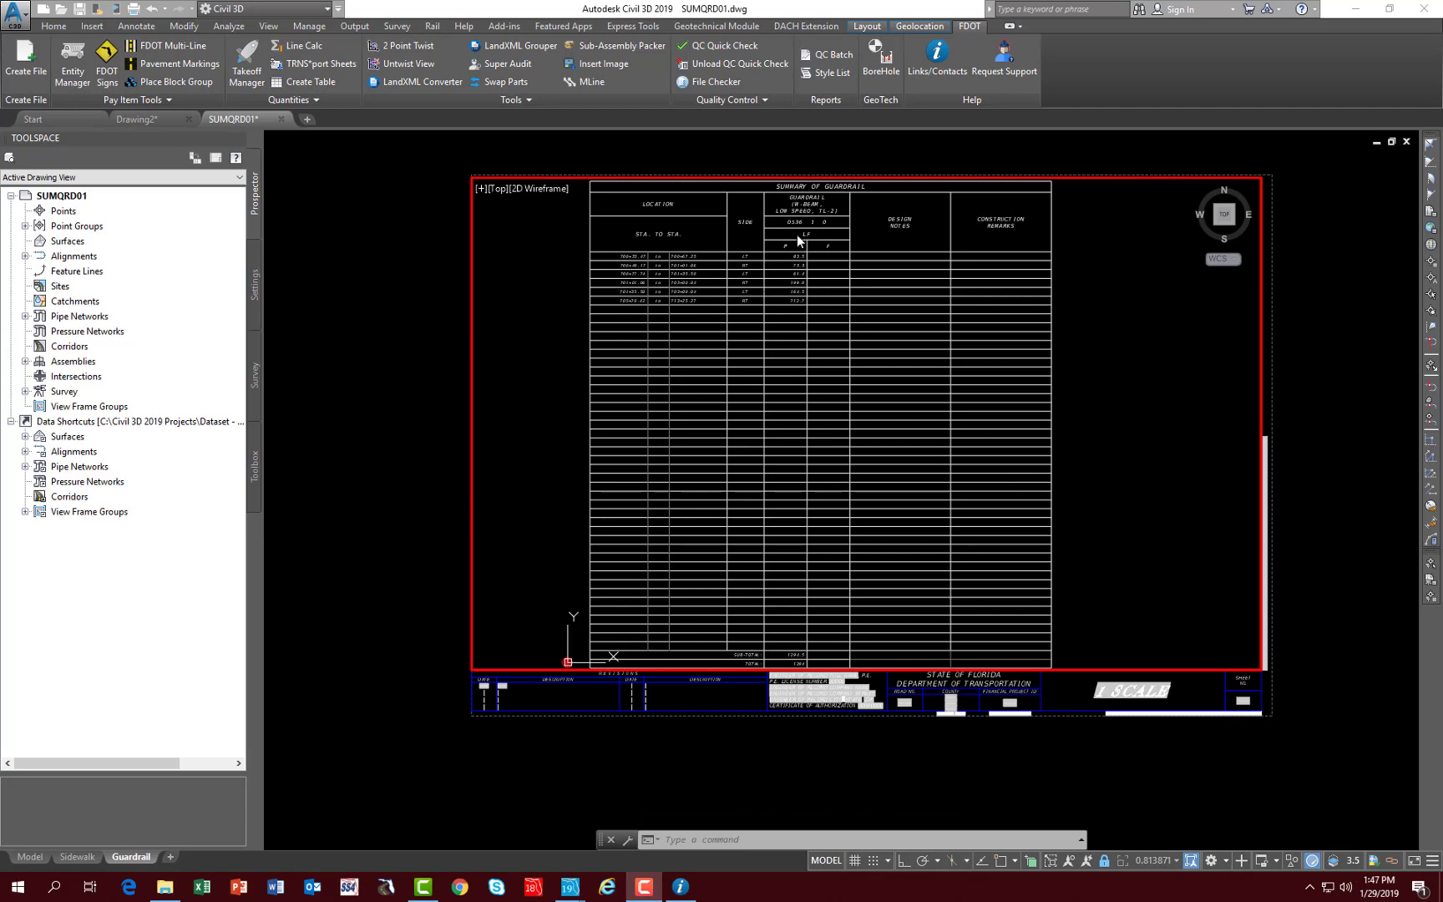
- Unlock the DESIGN NOTES cell in the guardrail table's first data row, station 700+33.47 to 700+67.25
scroll(818, 227, up, 2)
scroll(965, 228, up, 2)
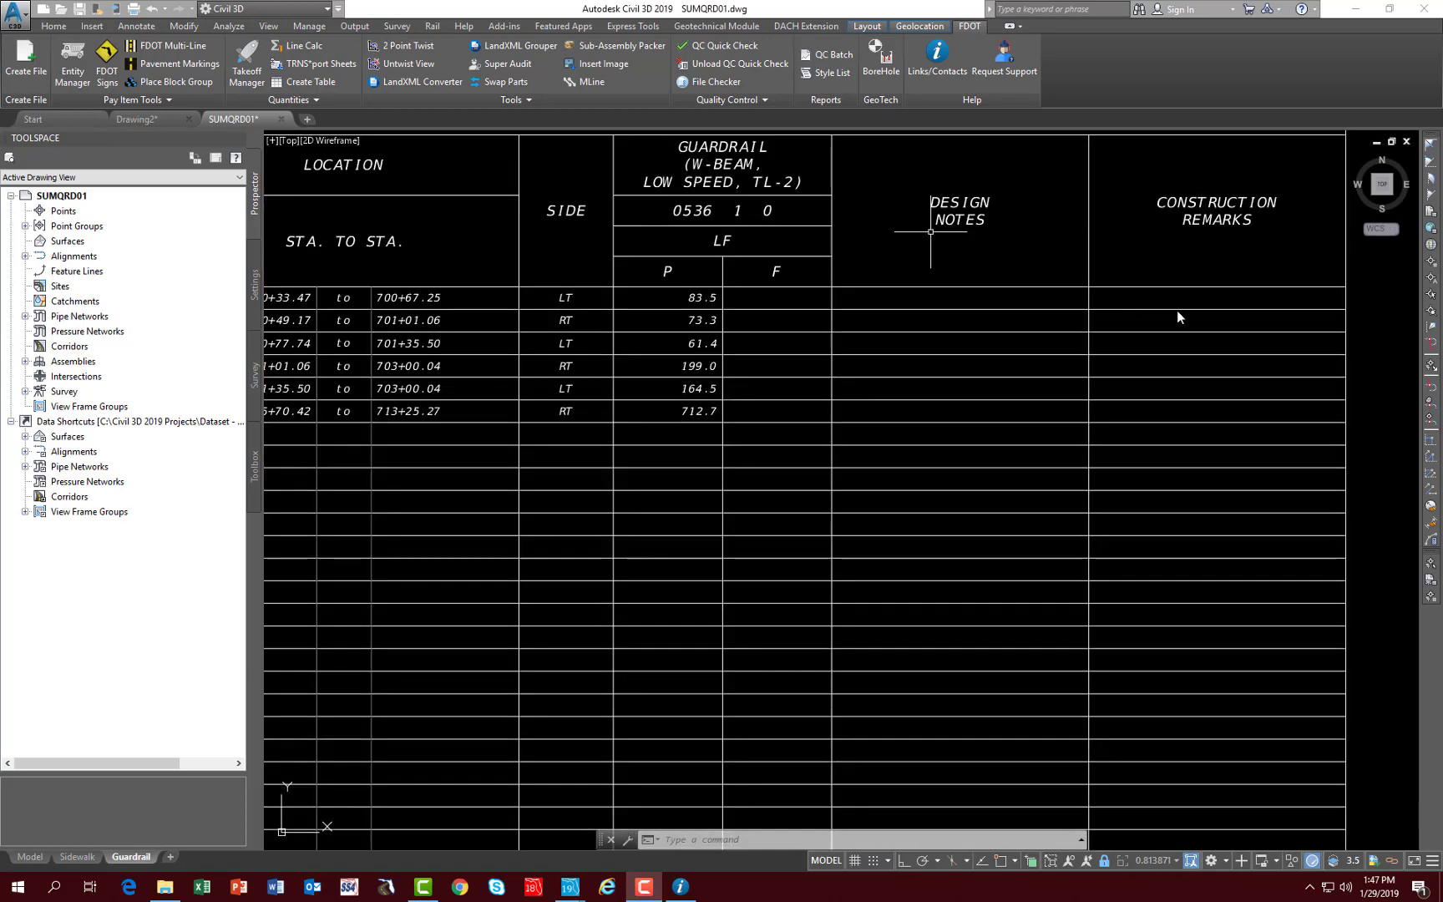
click(932, 298)
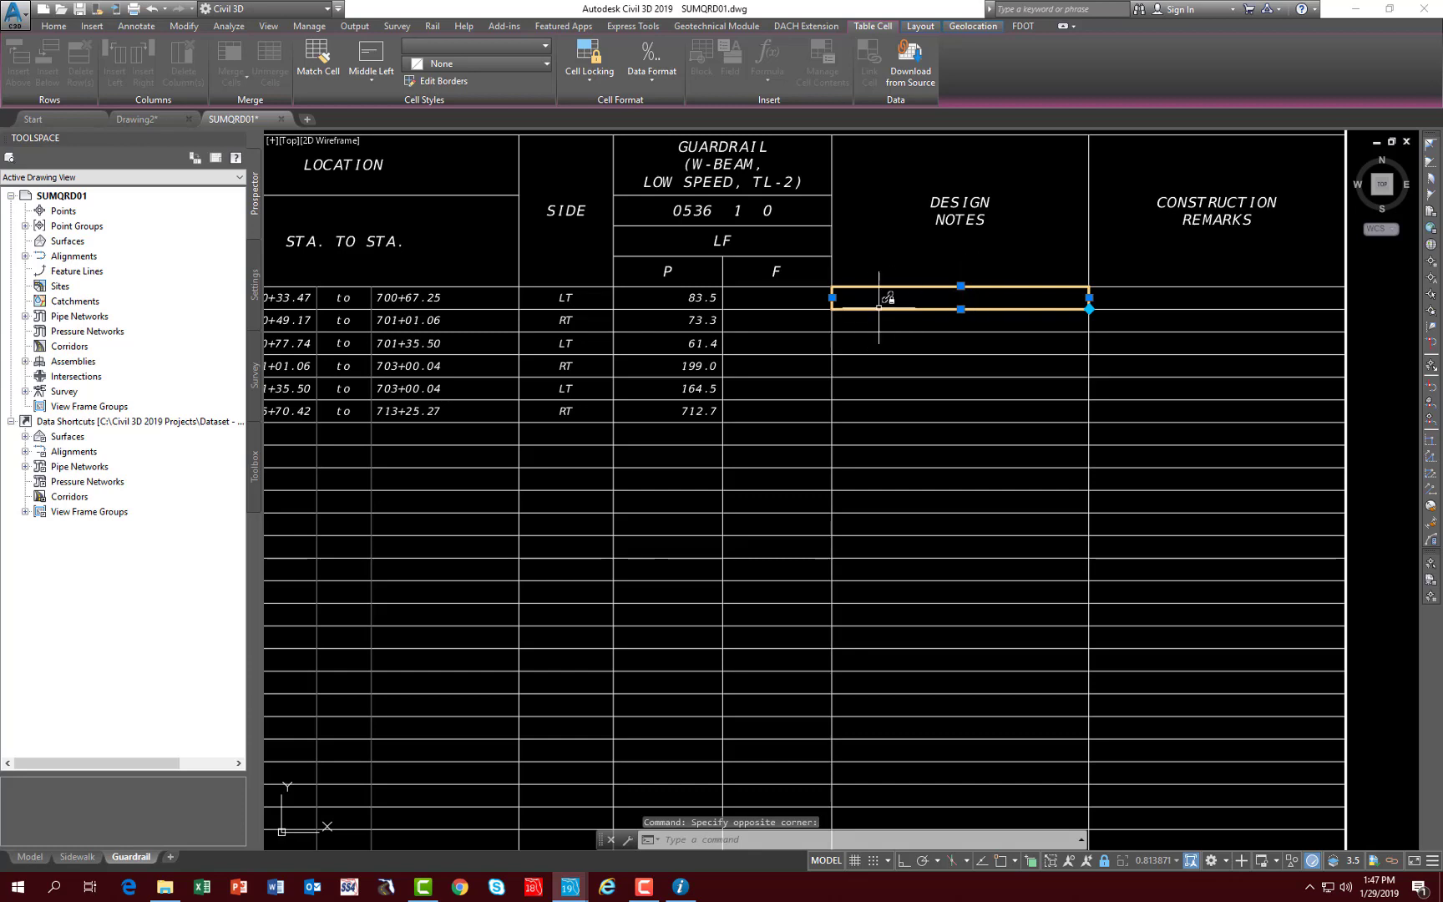
mouse_move(895, 303)
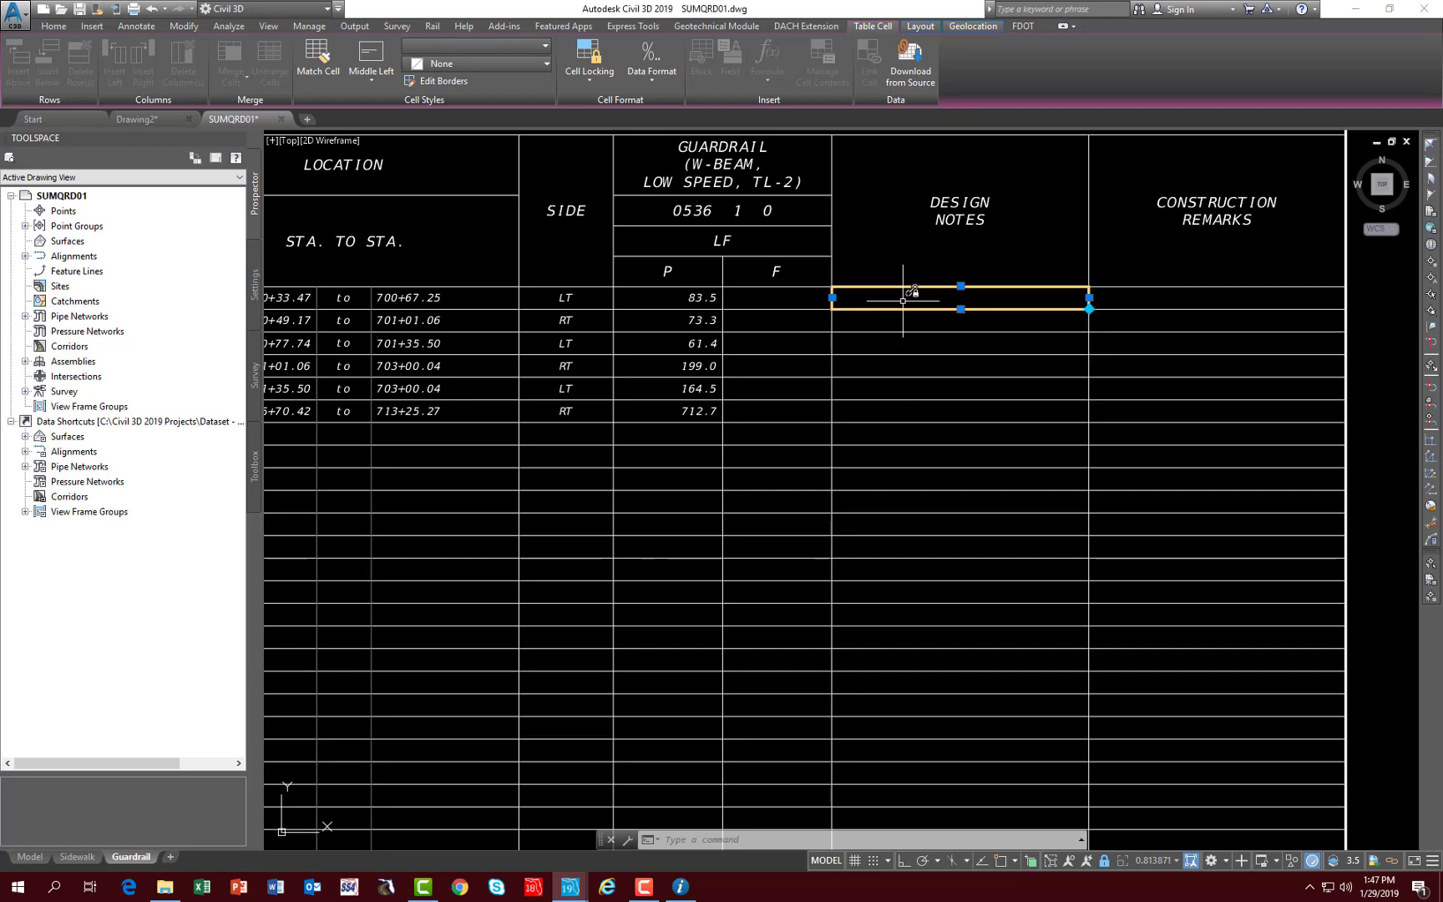
right_click(903, 298)
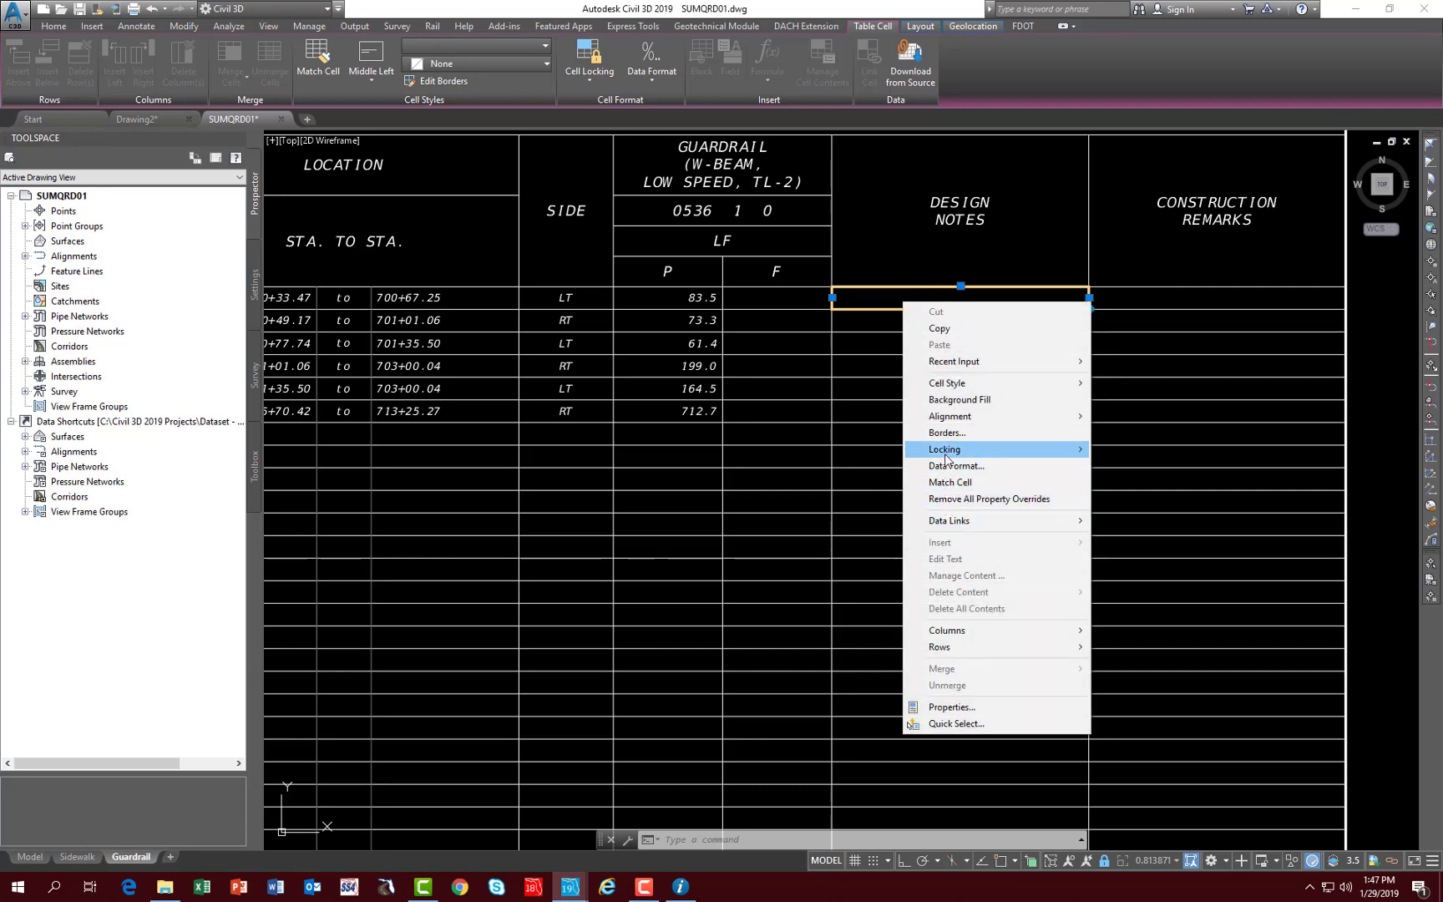
mouse_move(948, 455)
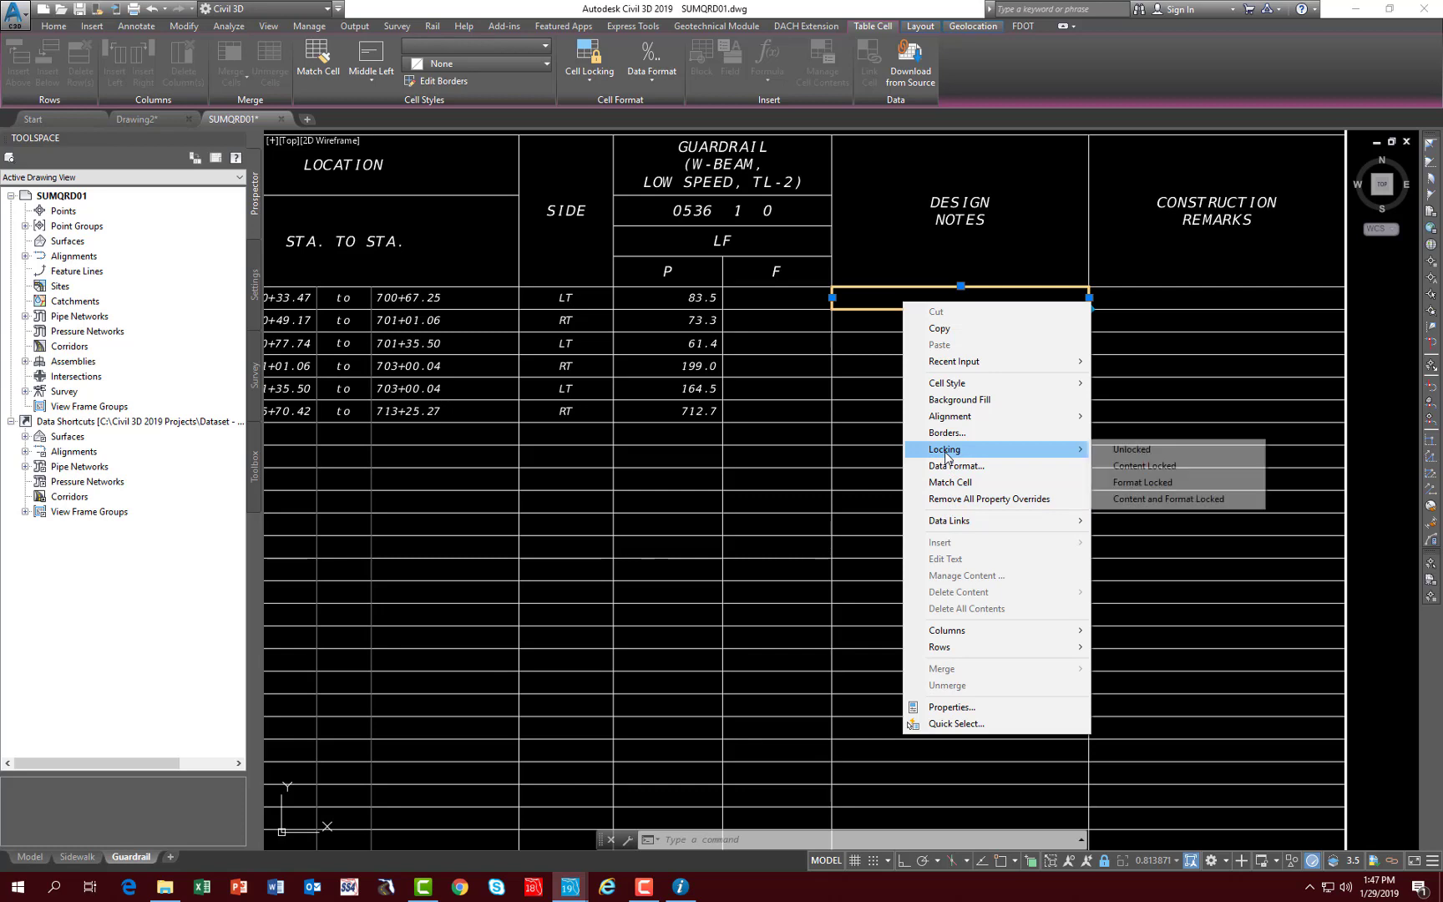
click(1142, 451)
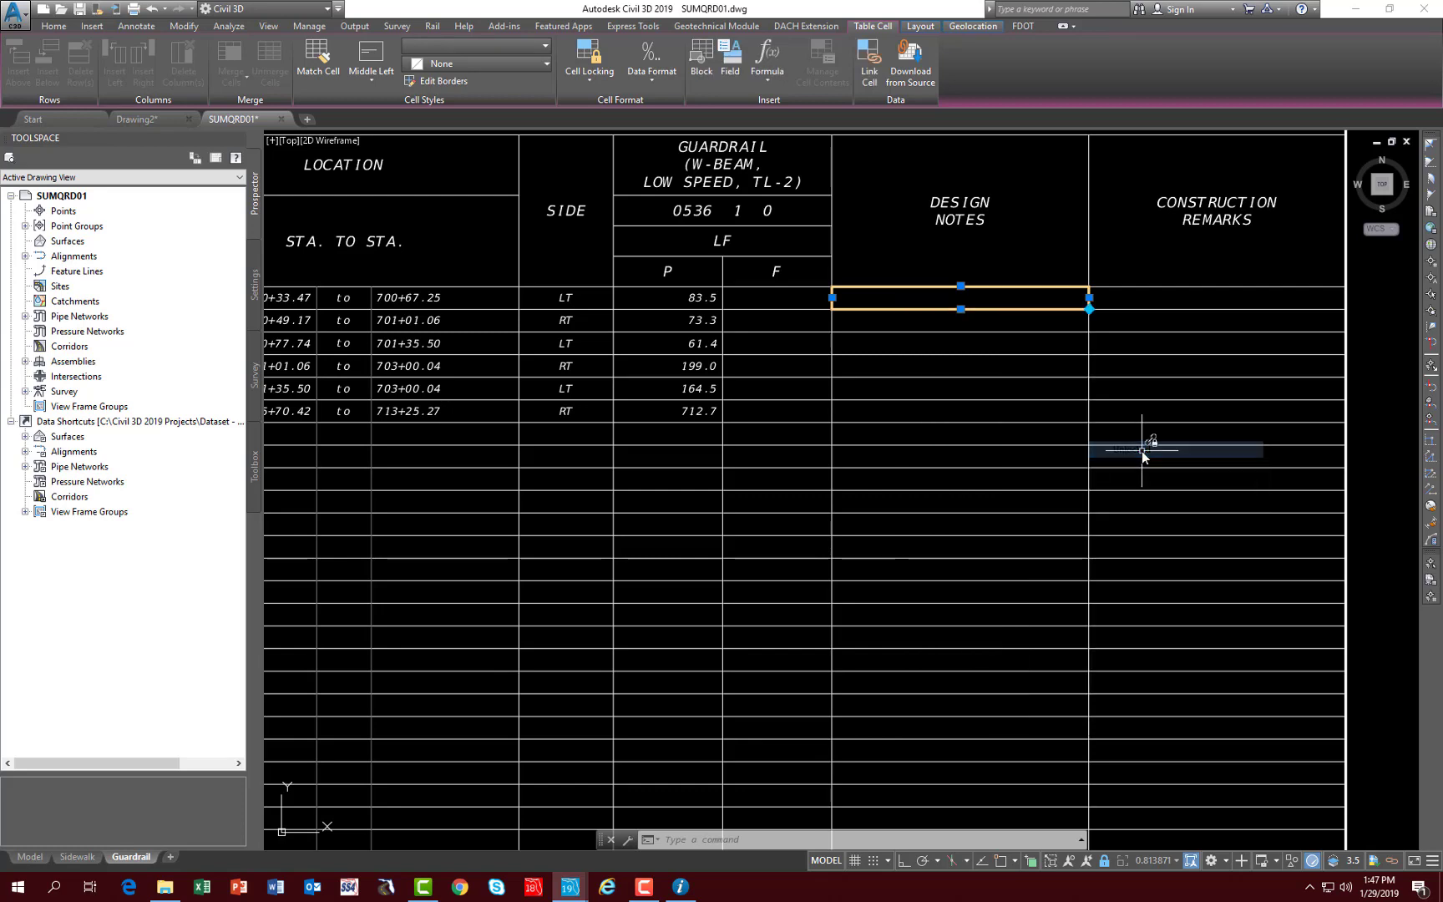
- Enter THIS IS A TEST in the first DESIGN NOTES cell of the guardrail table
double_click(909, 303)
text(T)
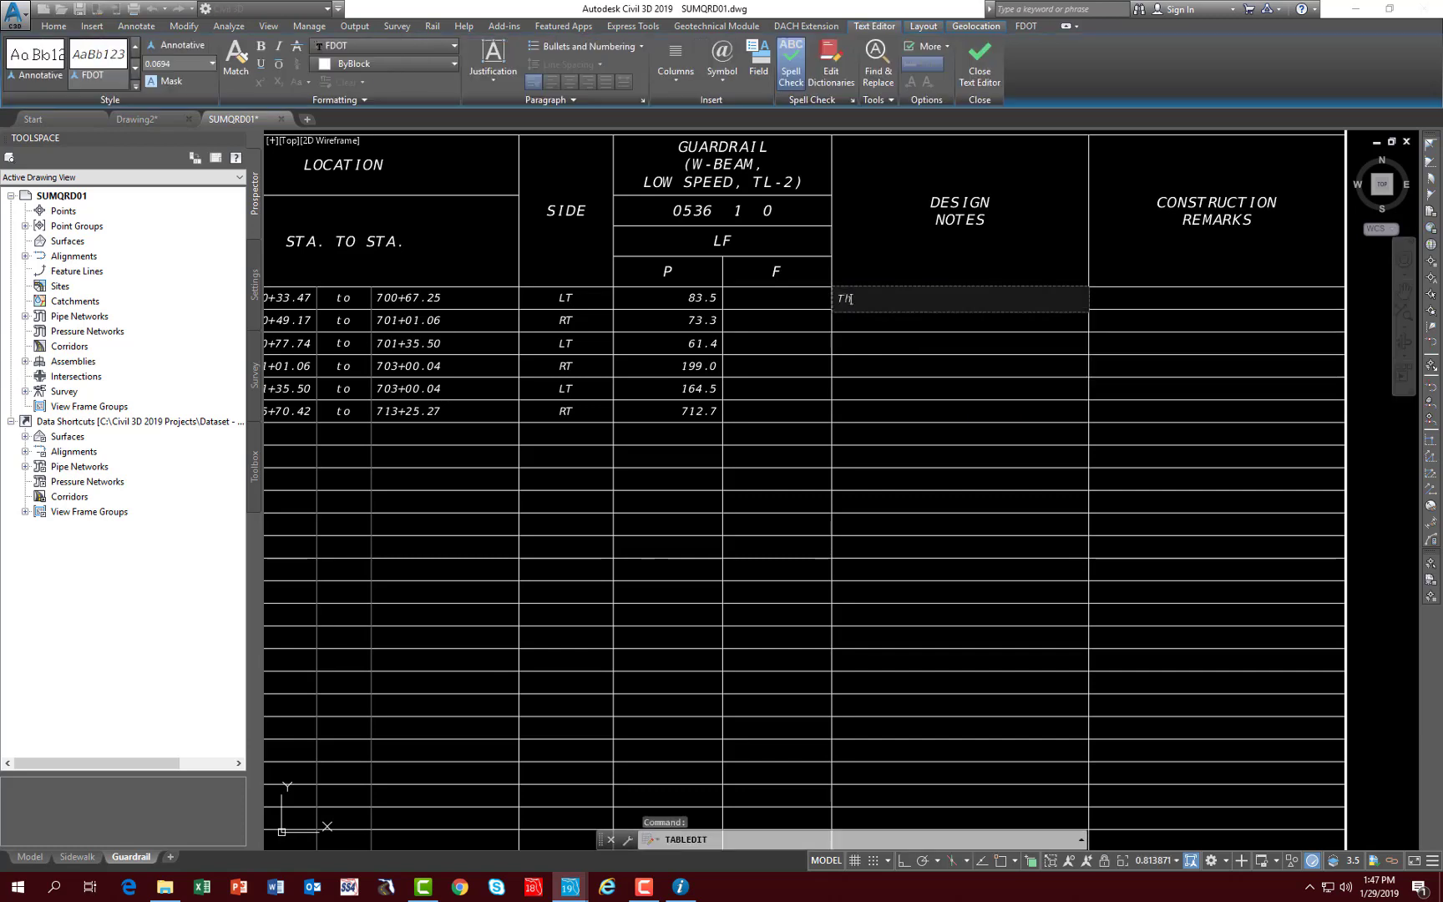
text(his)
key(BackSpace)
key(BackSpace)
key(BackSpace)
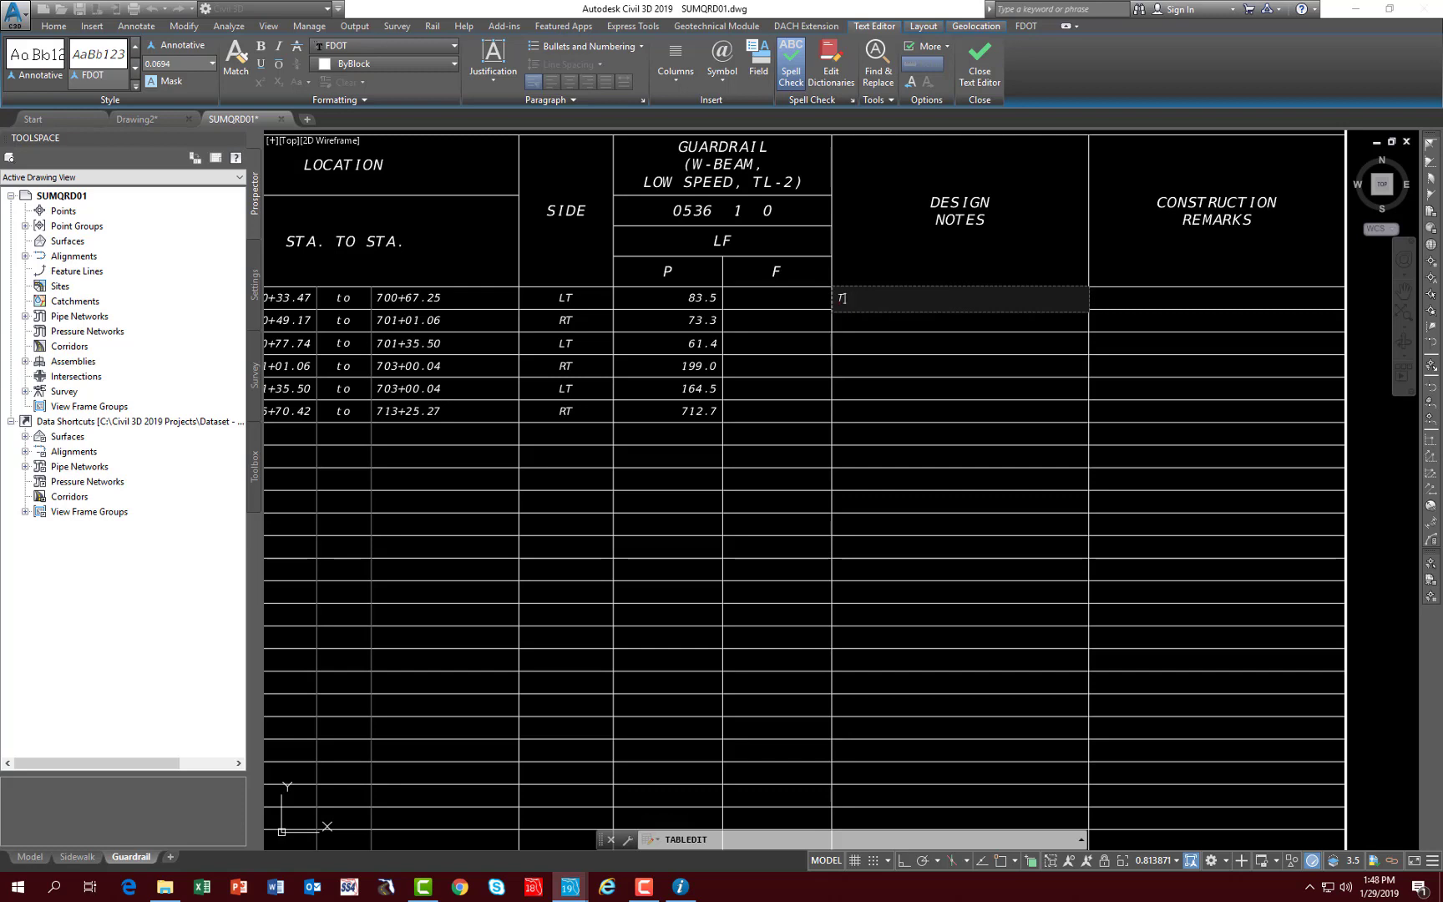
text(HIS IS A TEST)
key(Escape)
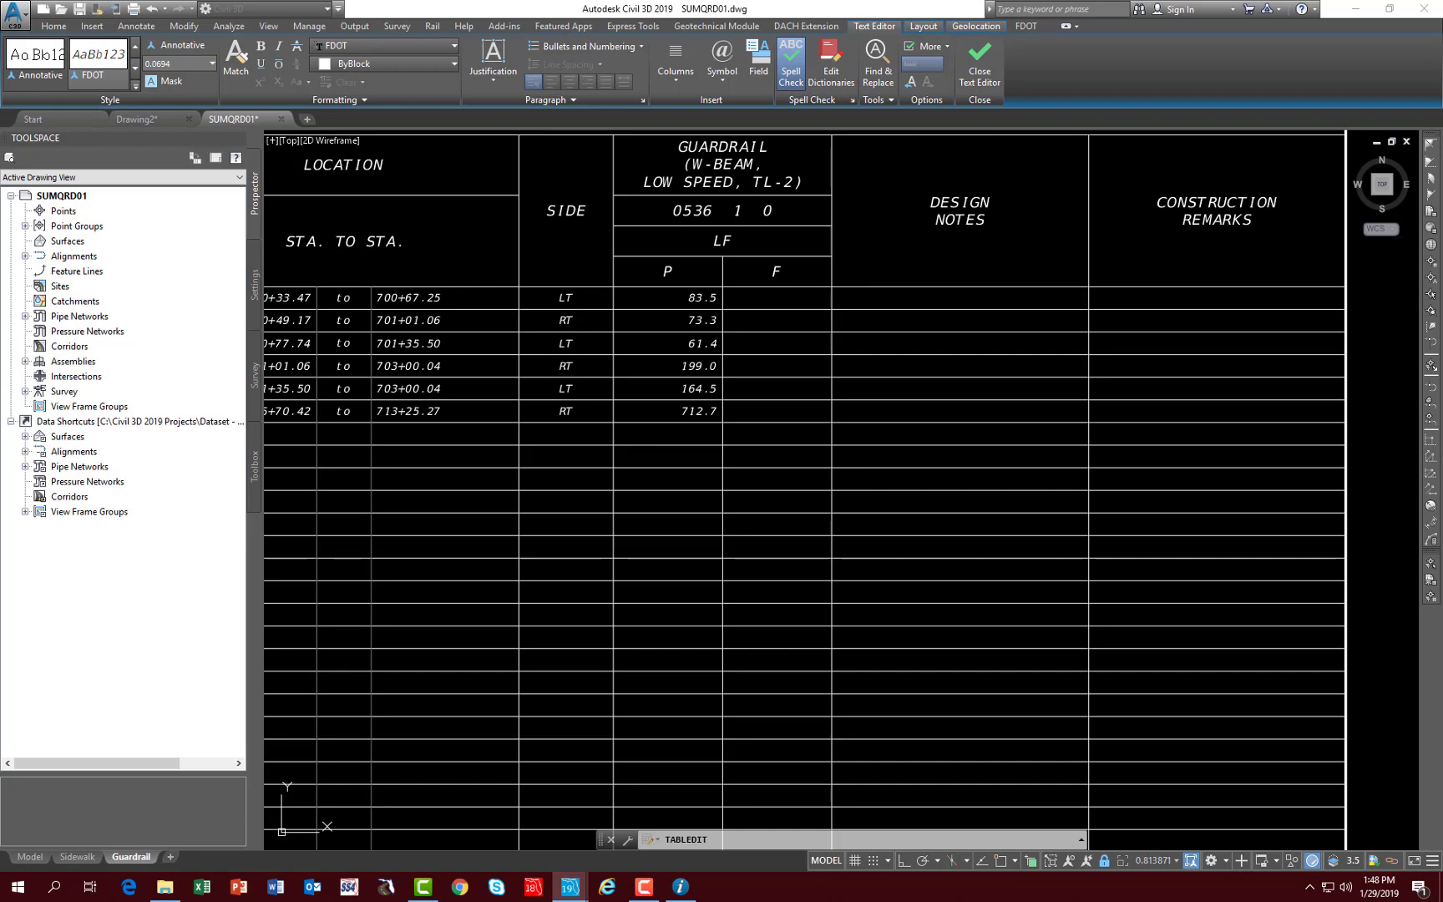
- Upload the edited DESIGN NOTES cell to the Guardrail link's source file and save the drawing
click(949, 297)
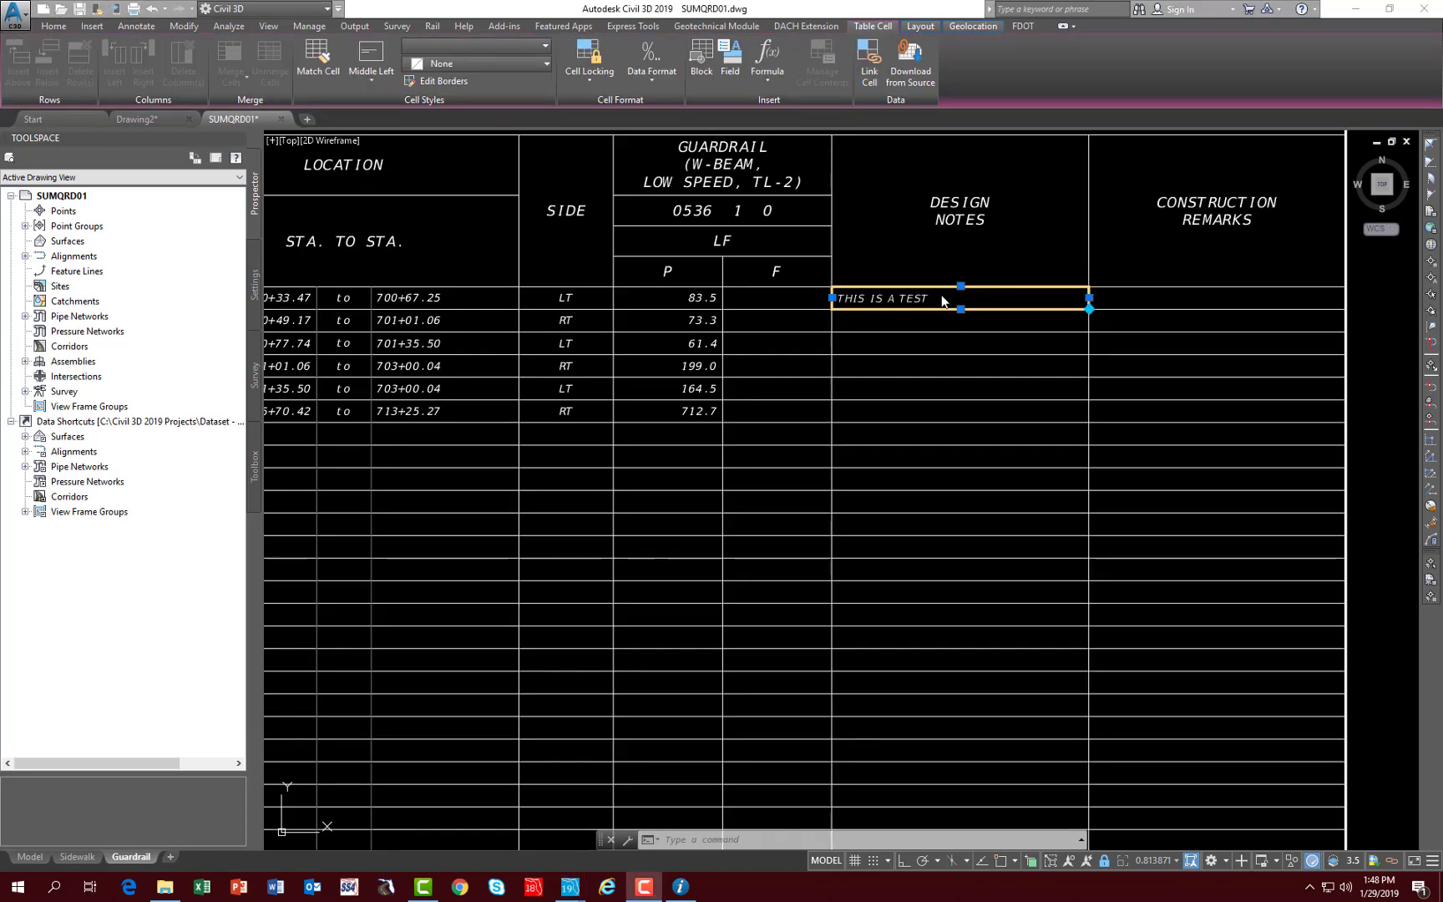
right_click(941, 294)
mouse_move(952, 517)
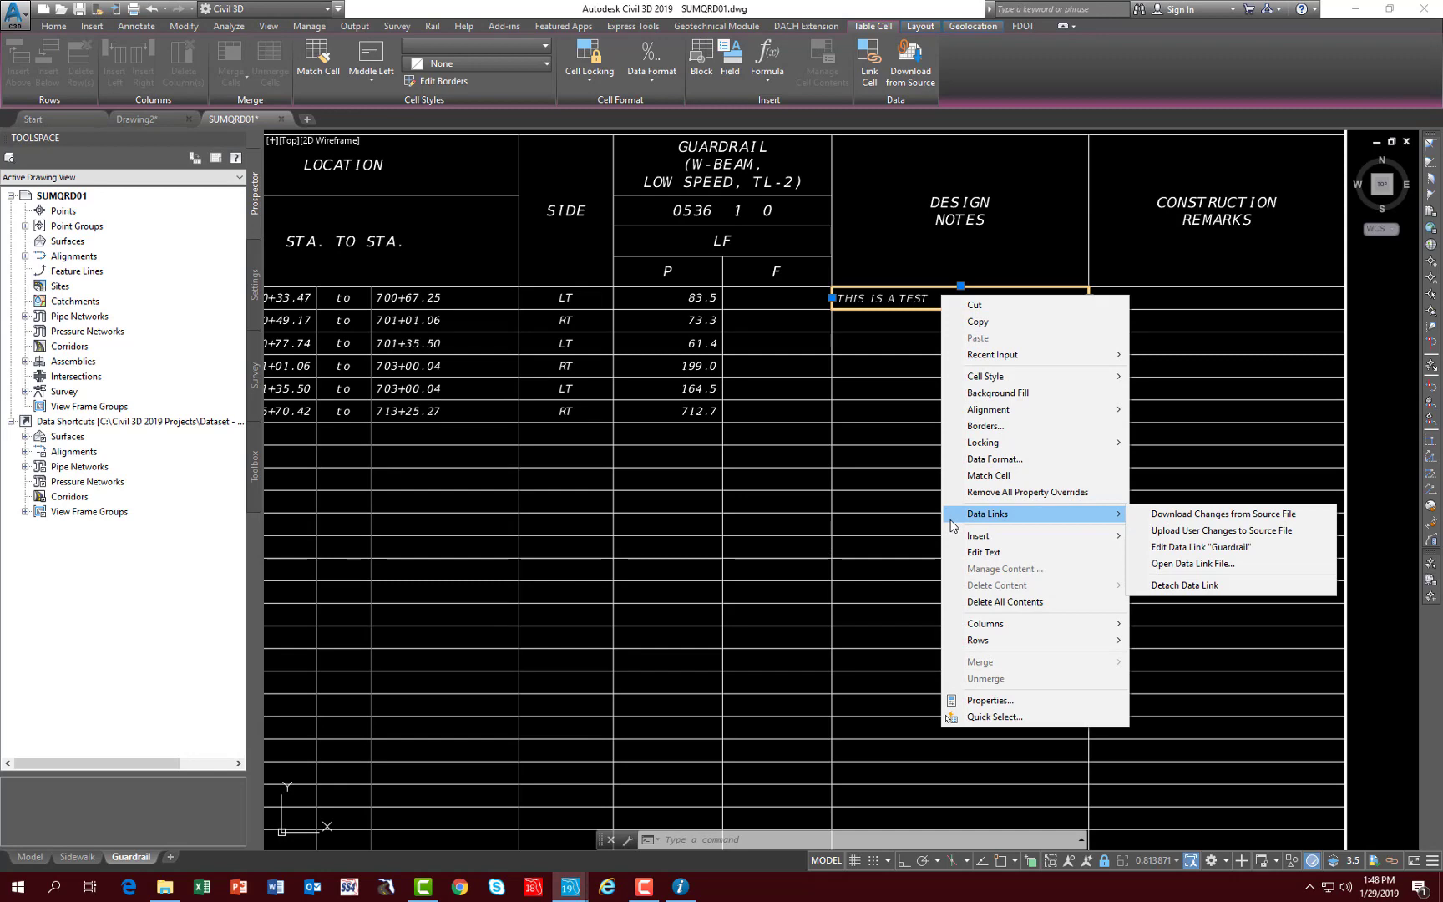
click(1183, 532)
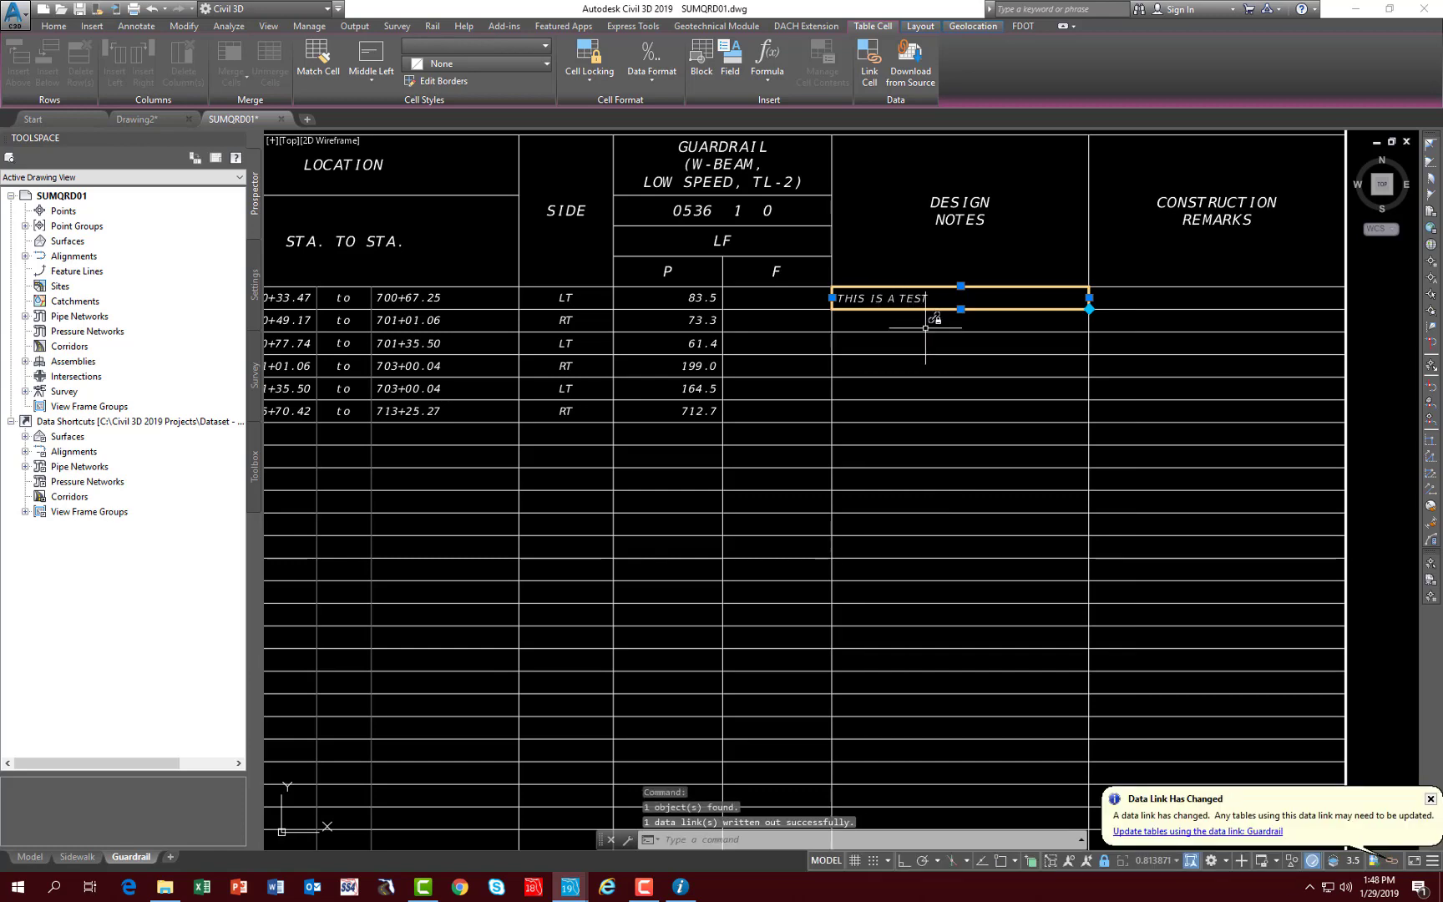
click(79, 11)
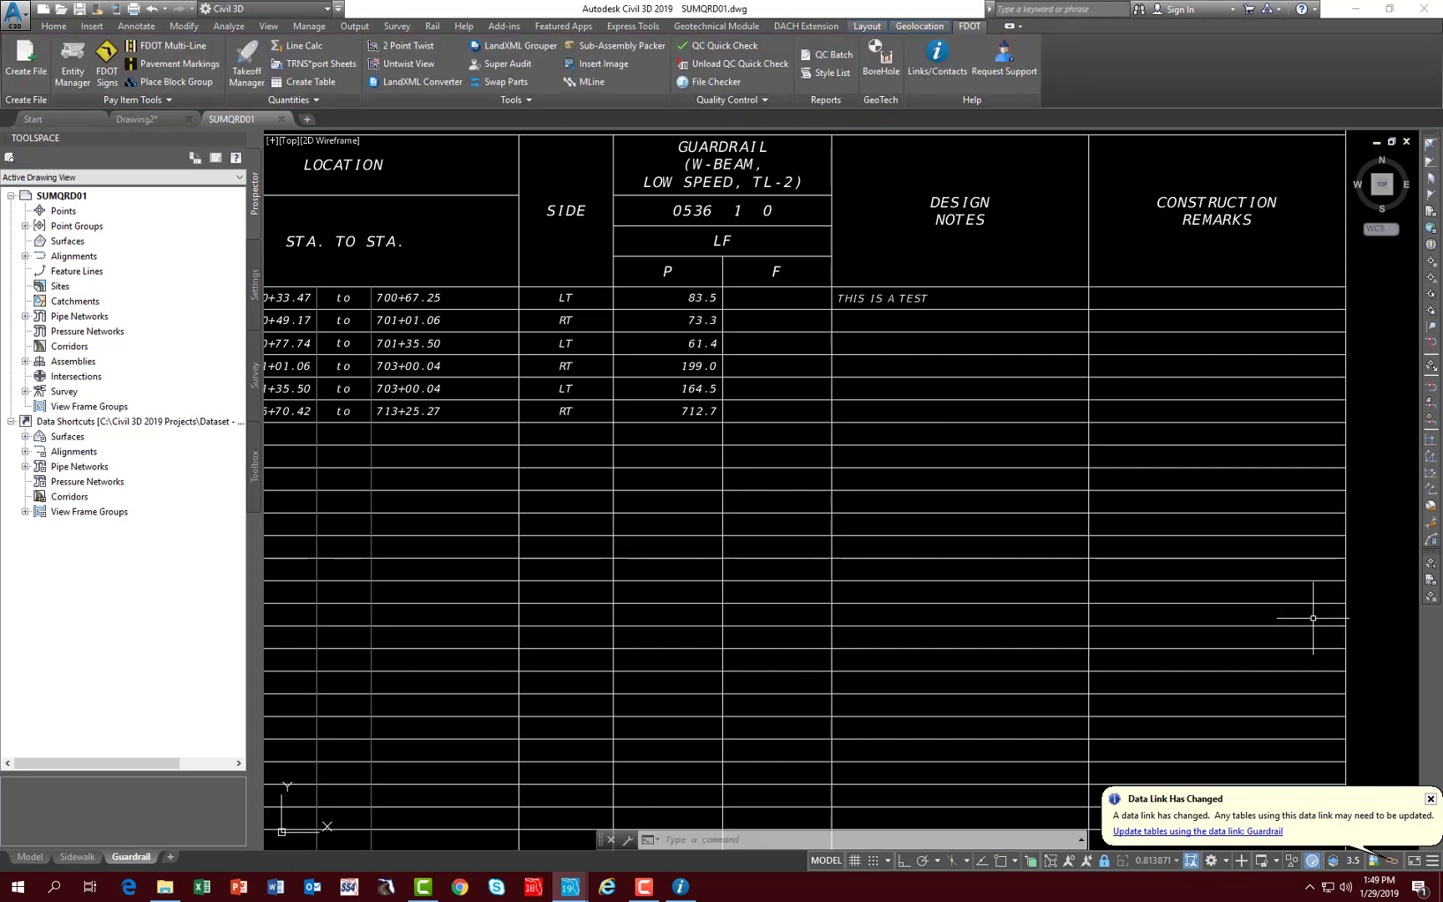
- Open the Summary_of_Guardrail_Expanded (16hr 7min 57sec) workbook from the calculations folder in Excel and check its DESIGN NOTES column
click(164, 887)
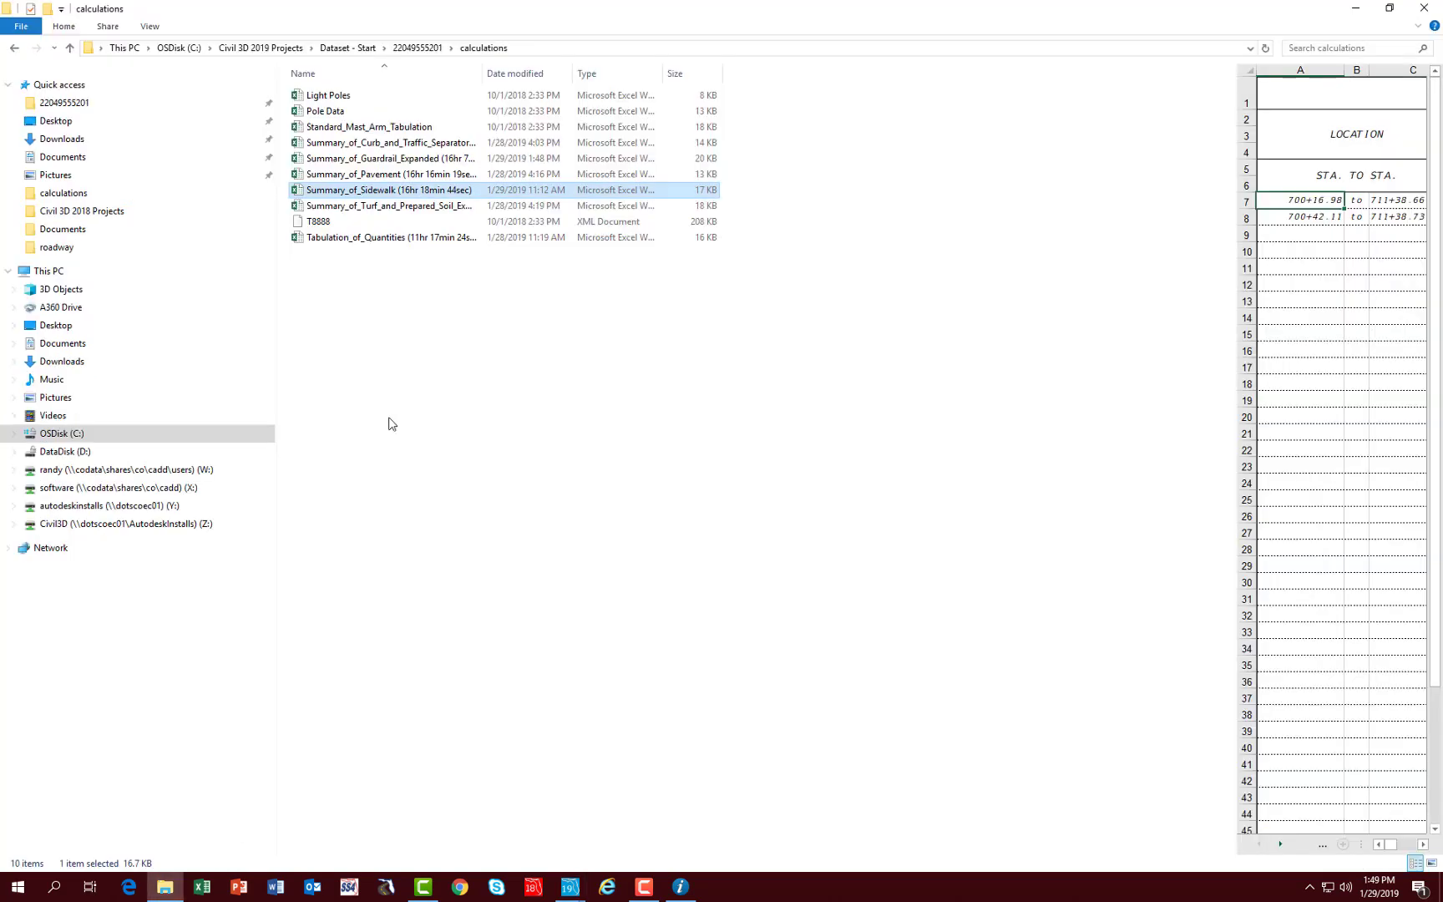
double_click(311, 158)
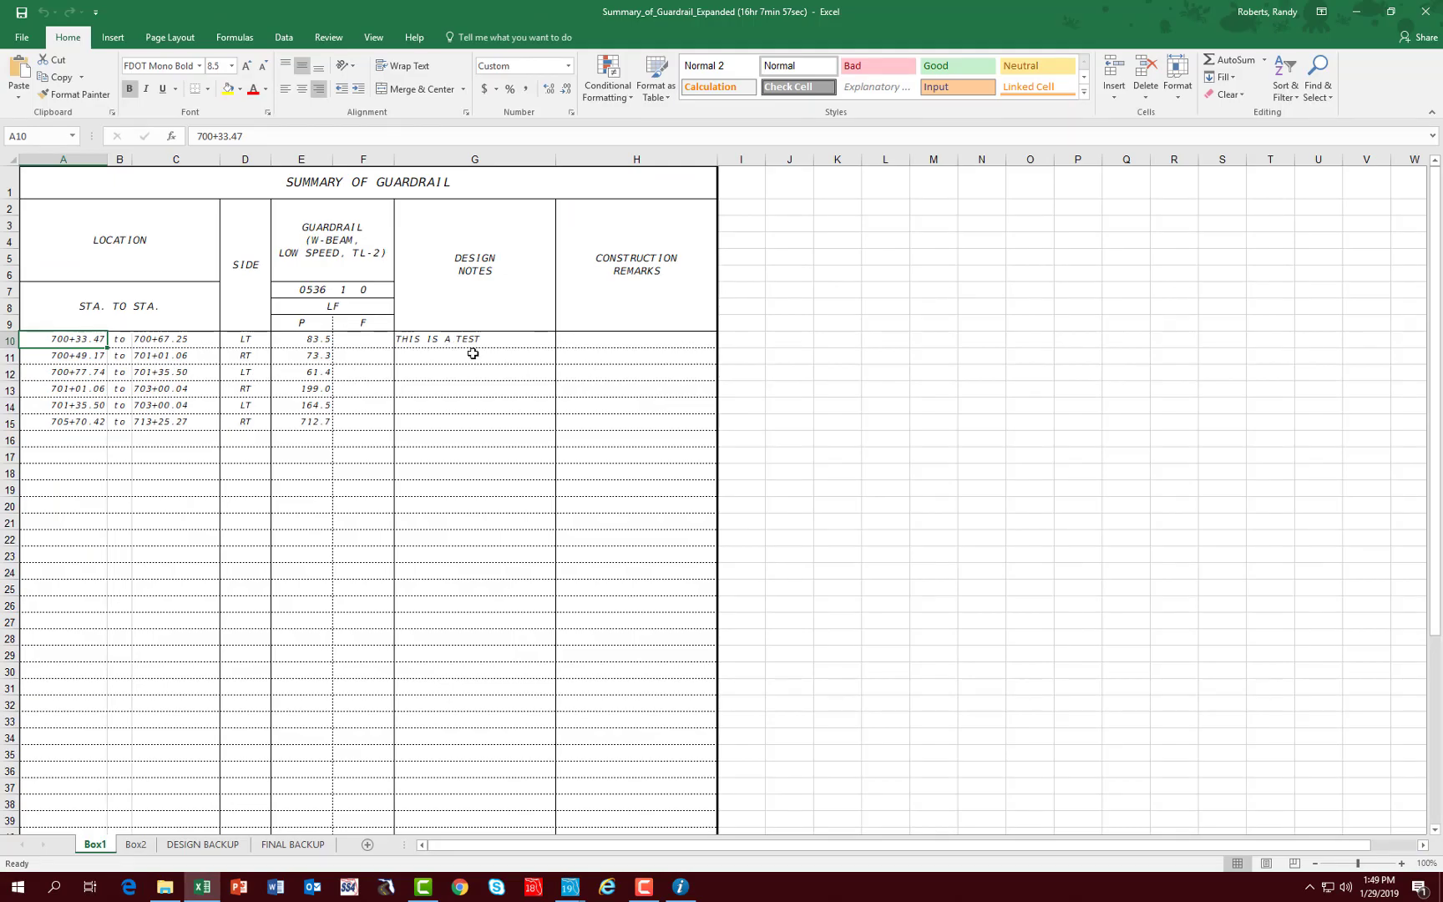
- Switch back to Civil 3D and update the tables that use the Guardrail data link
key(alt+Tab)
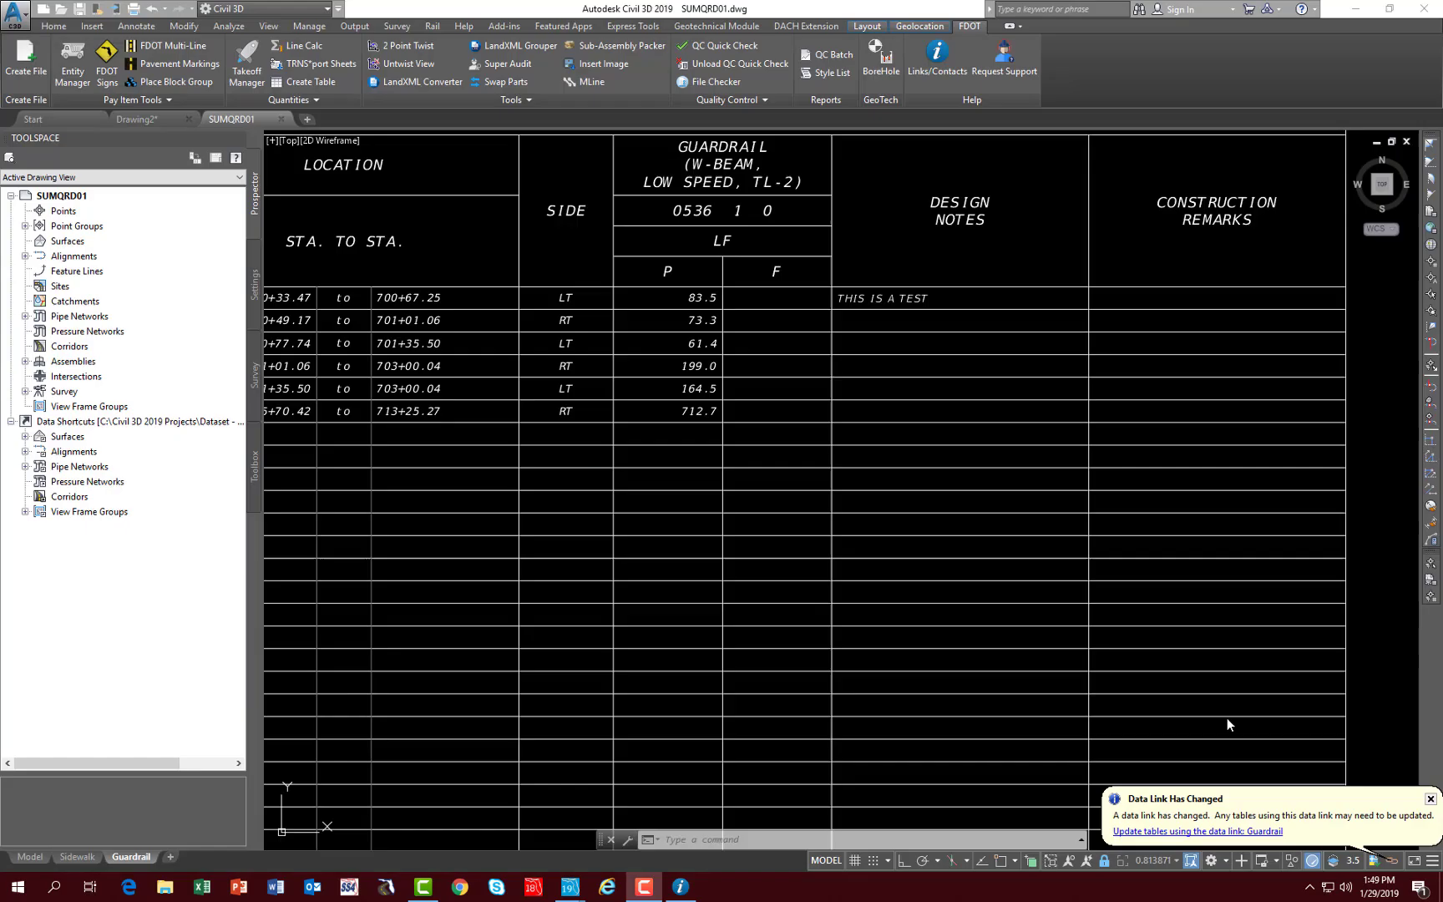
click(1157, 832)
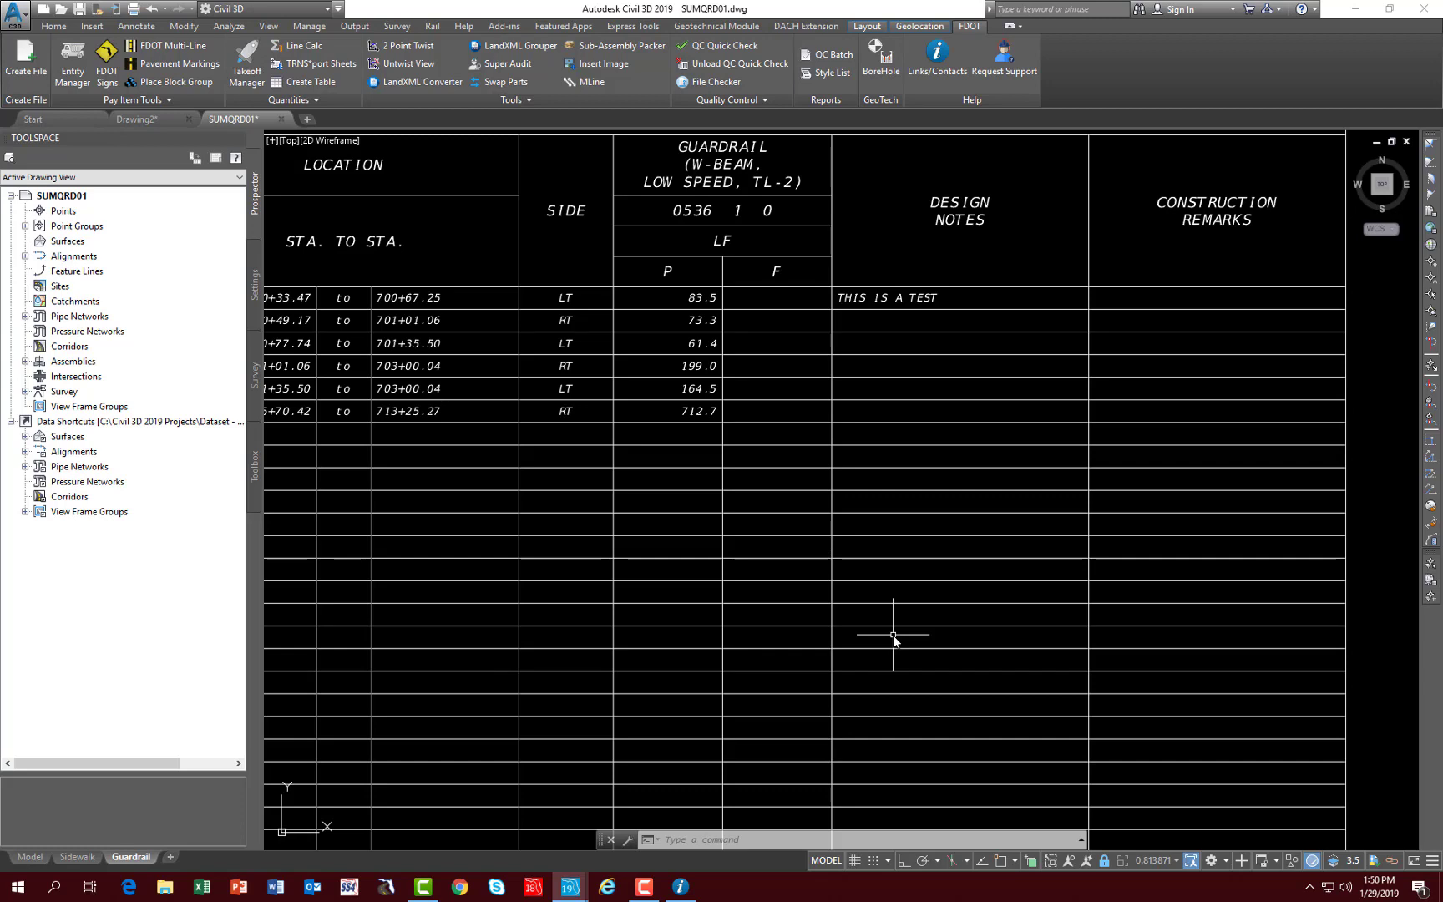
key(F10)
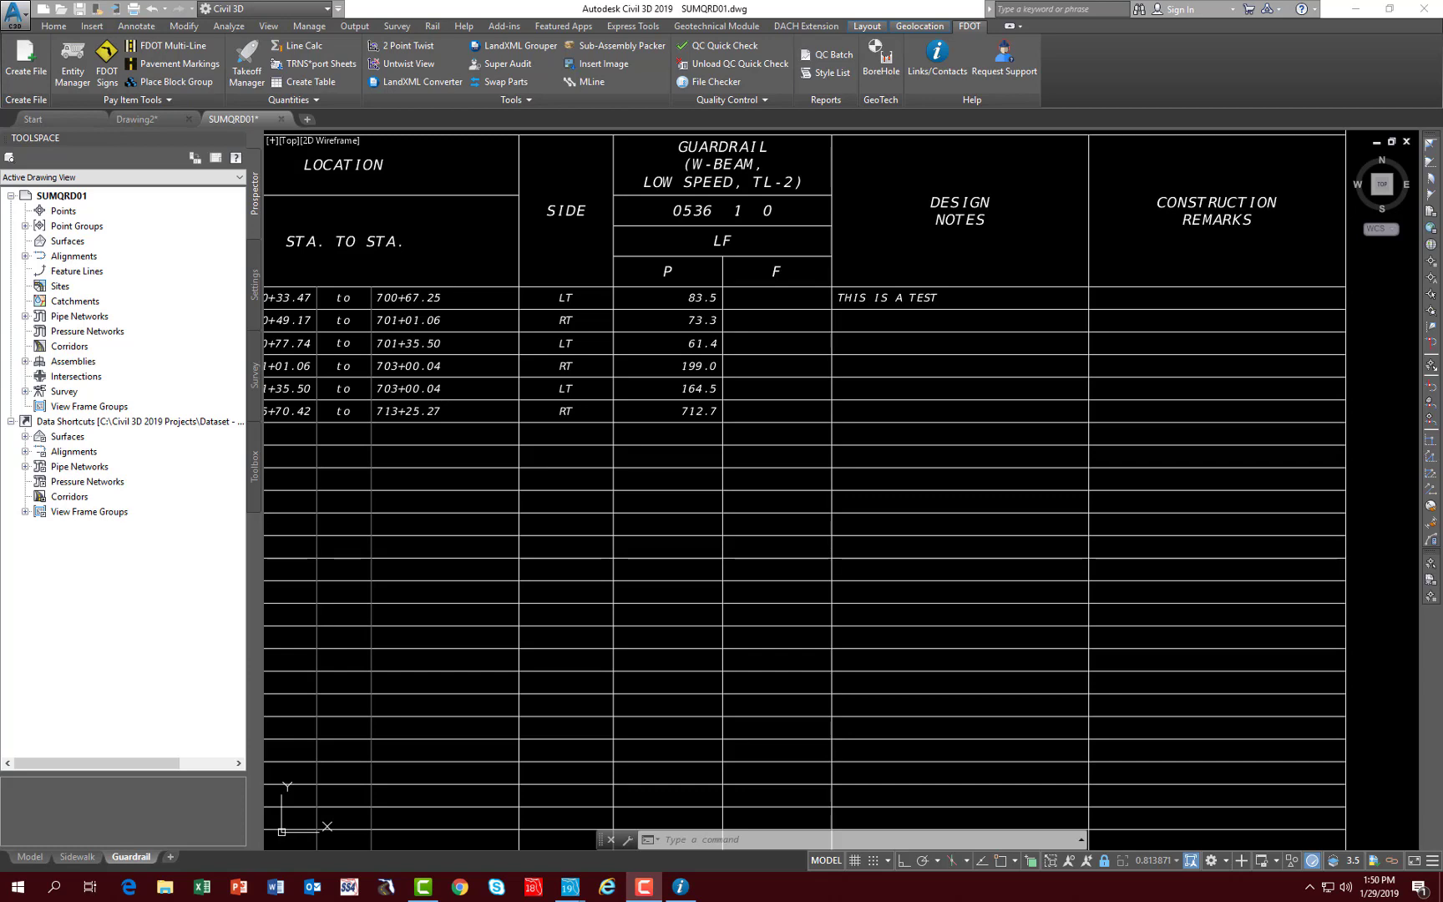
- Close SUMQRD01 with its changes saved and open the CESSRD01 drawing from the roadway folder
scroll(744, 316, down, 5)
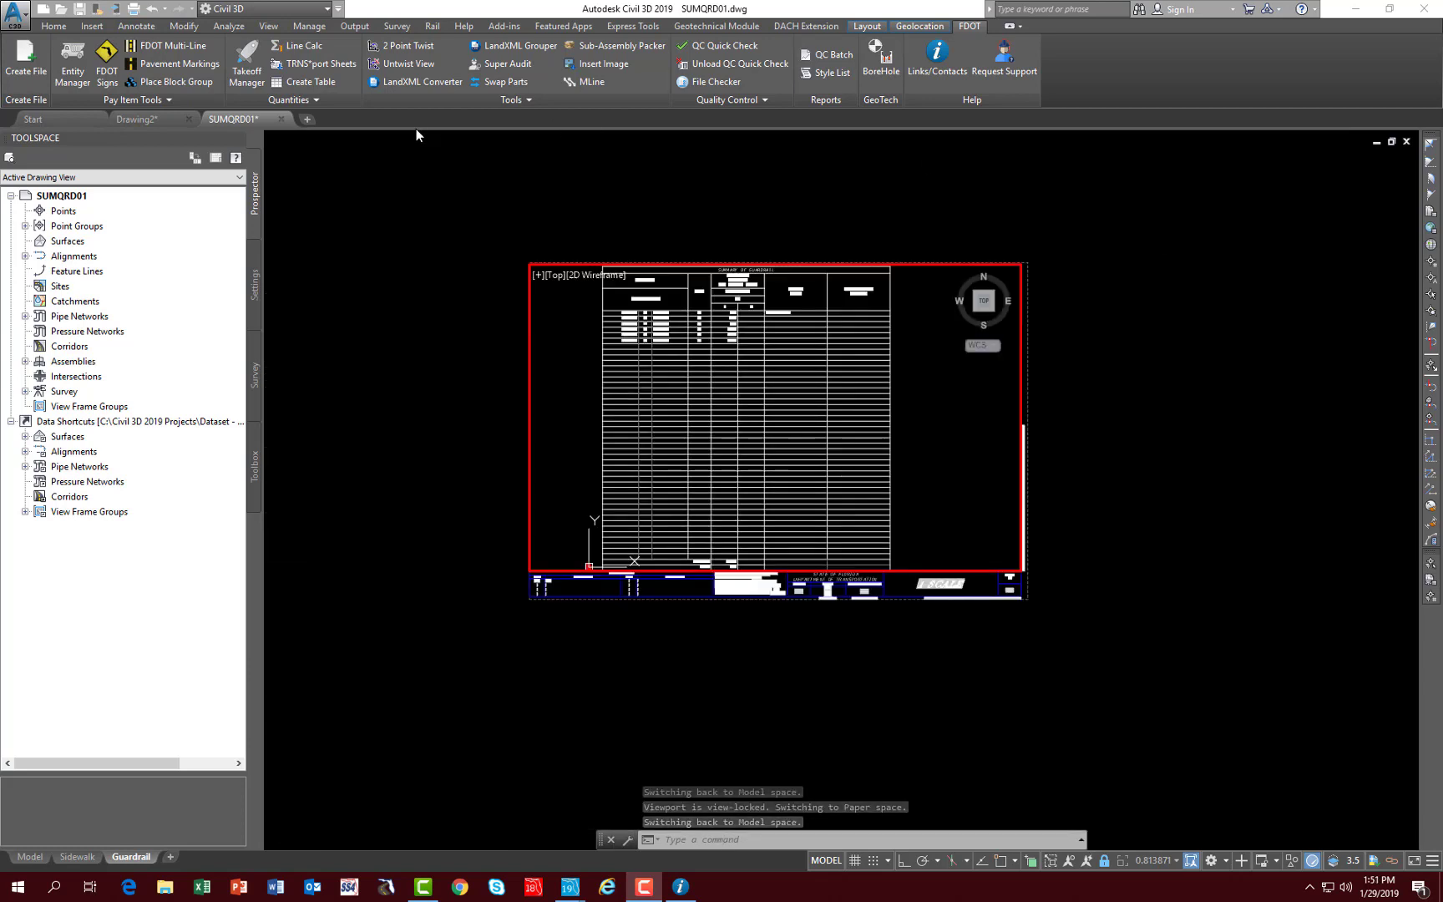
mouse_move(273, 120)
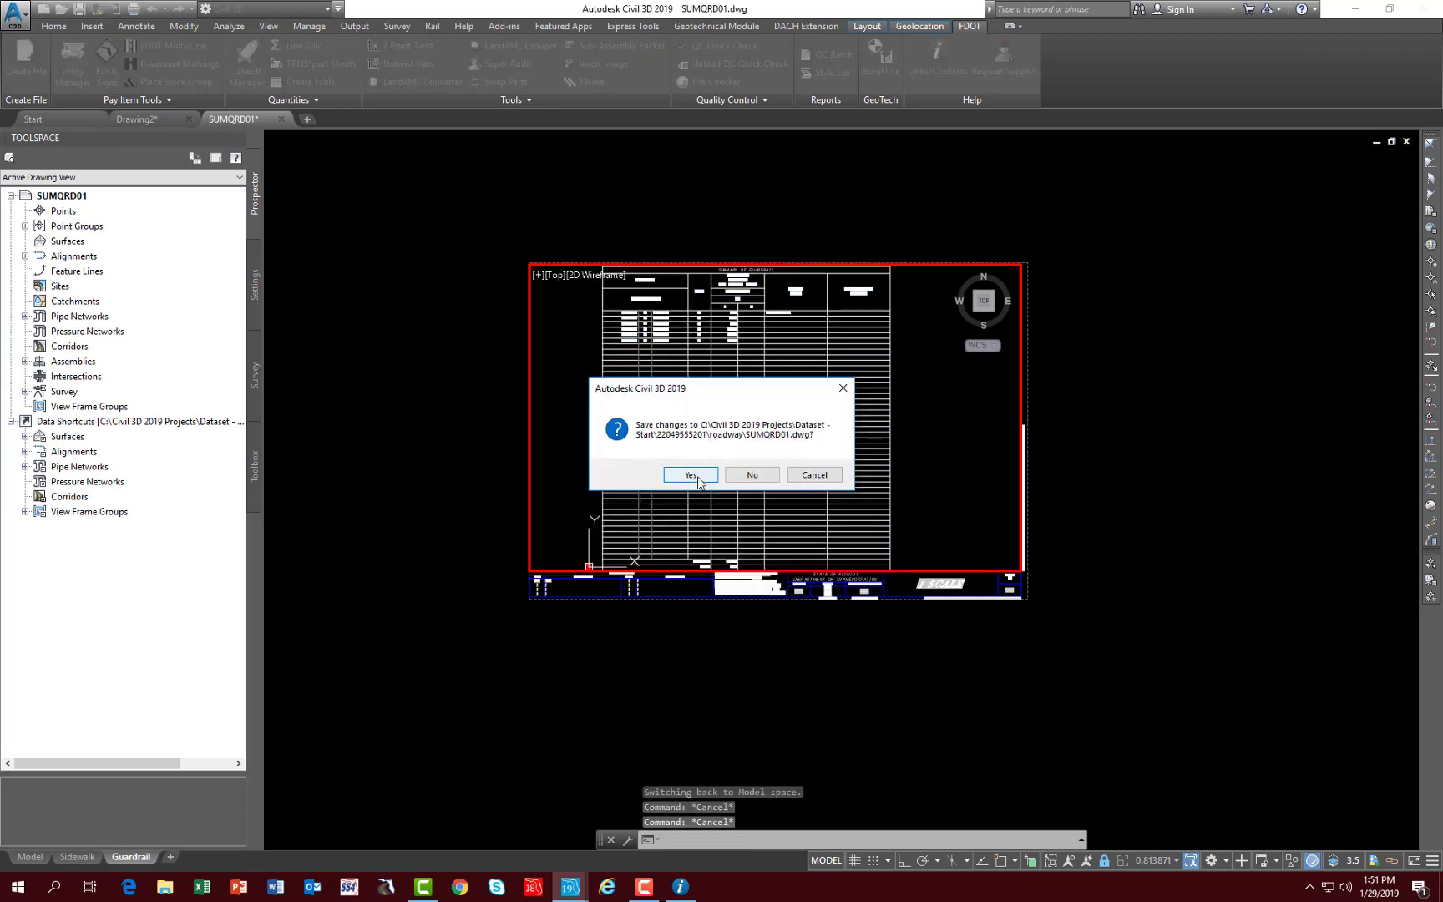
click(678, 475)
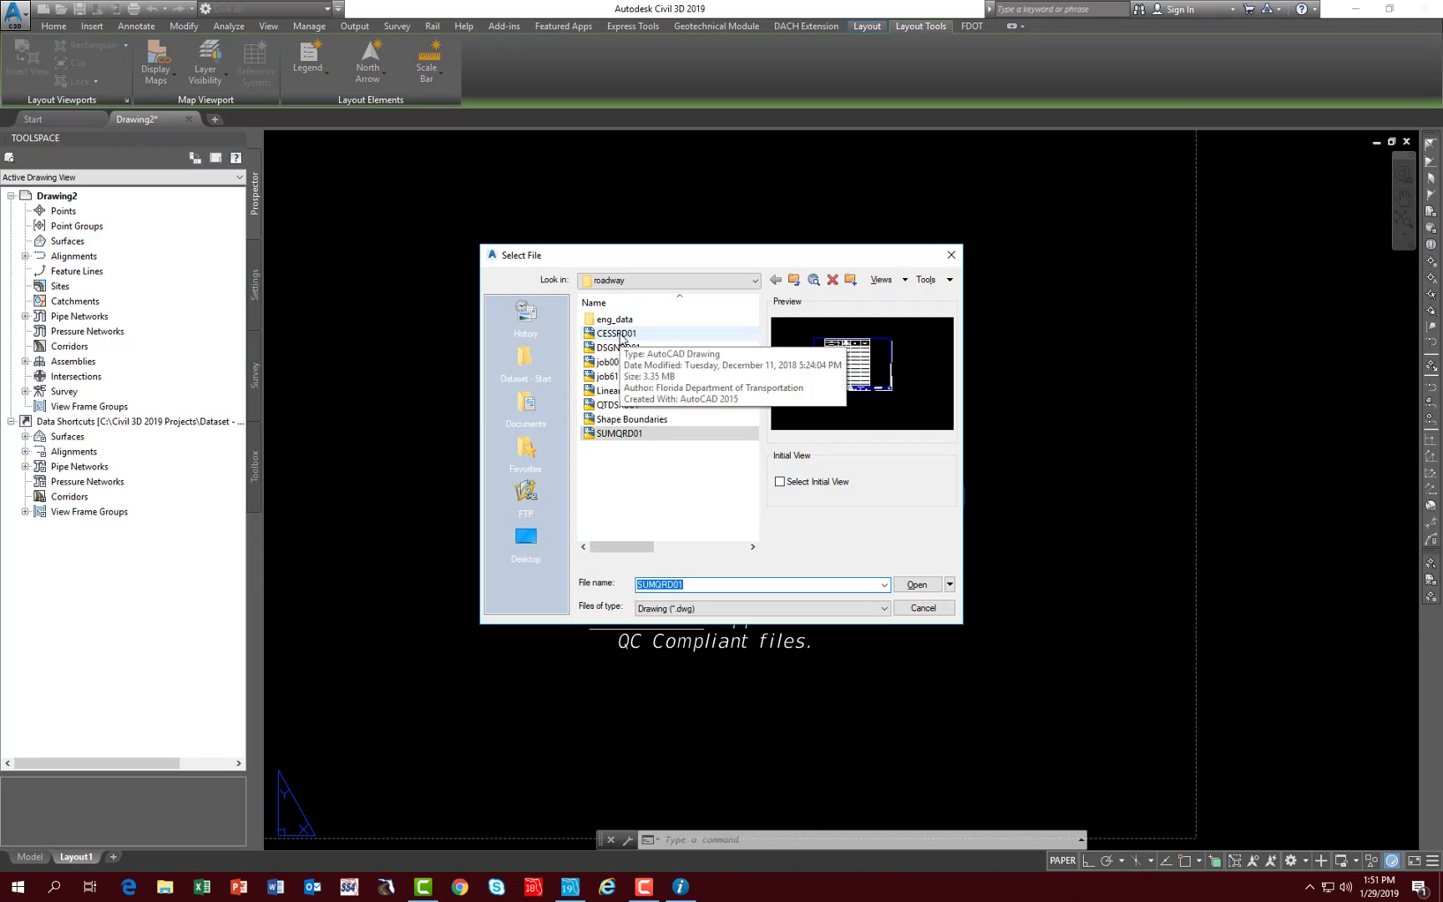
double_click(618, 333)
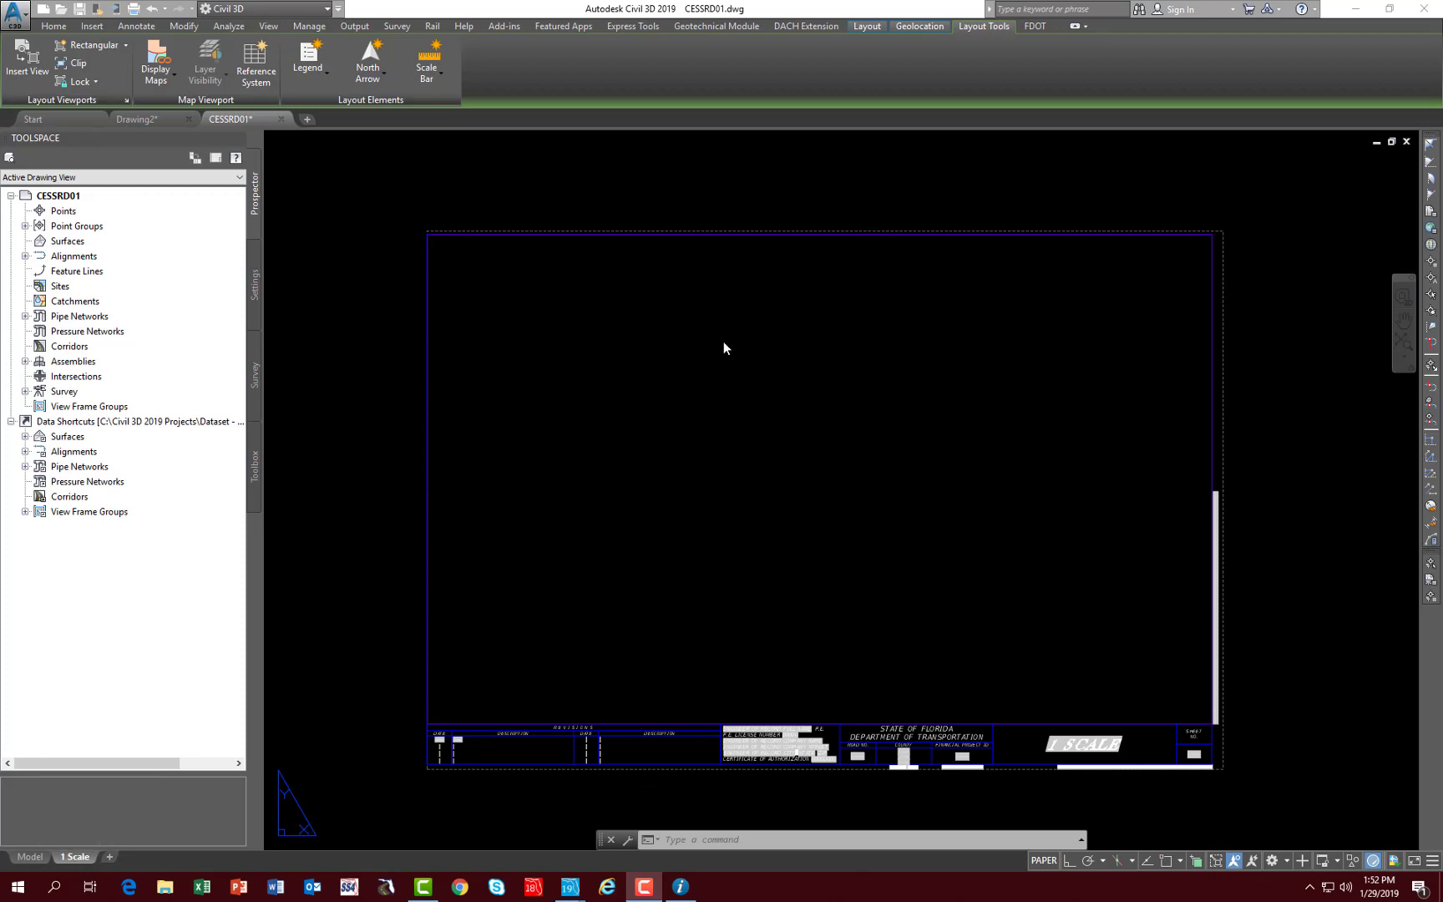
- Start the FDOT TRNS*port Sheets tool and load the T8888 XML file from the calculations folder as its input file
click(1035, 26)
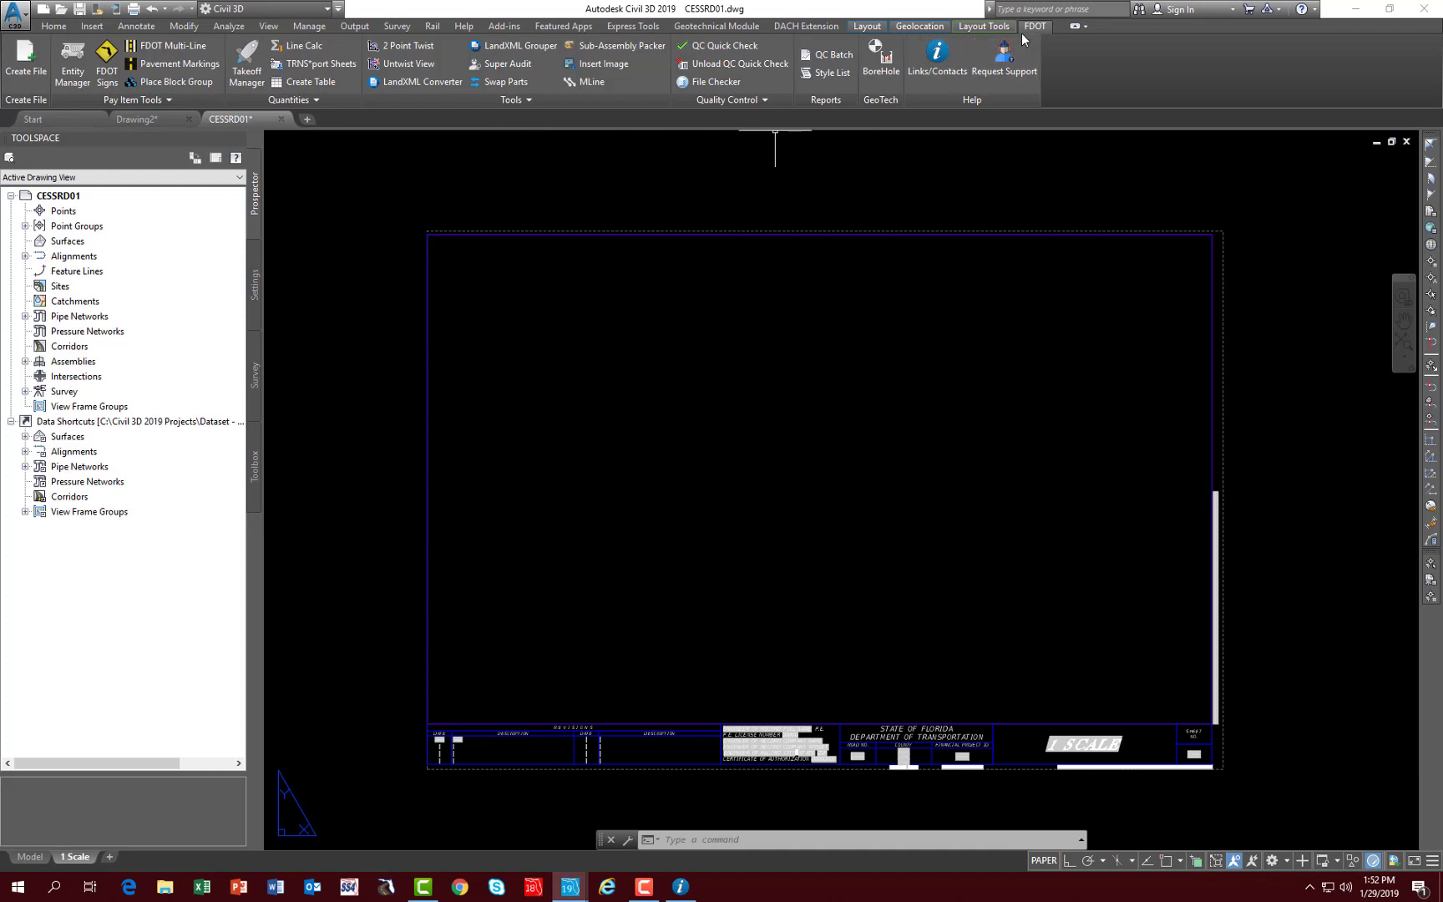
click(310, 73)
drag(303, 146, 736, 292)
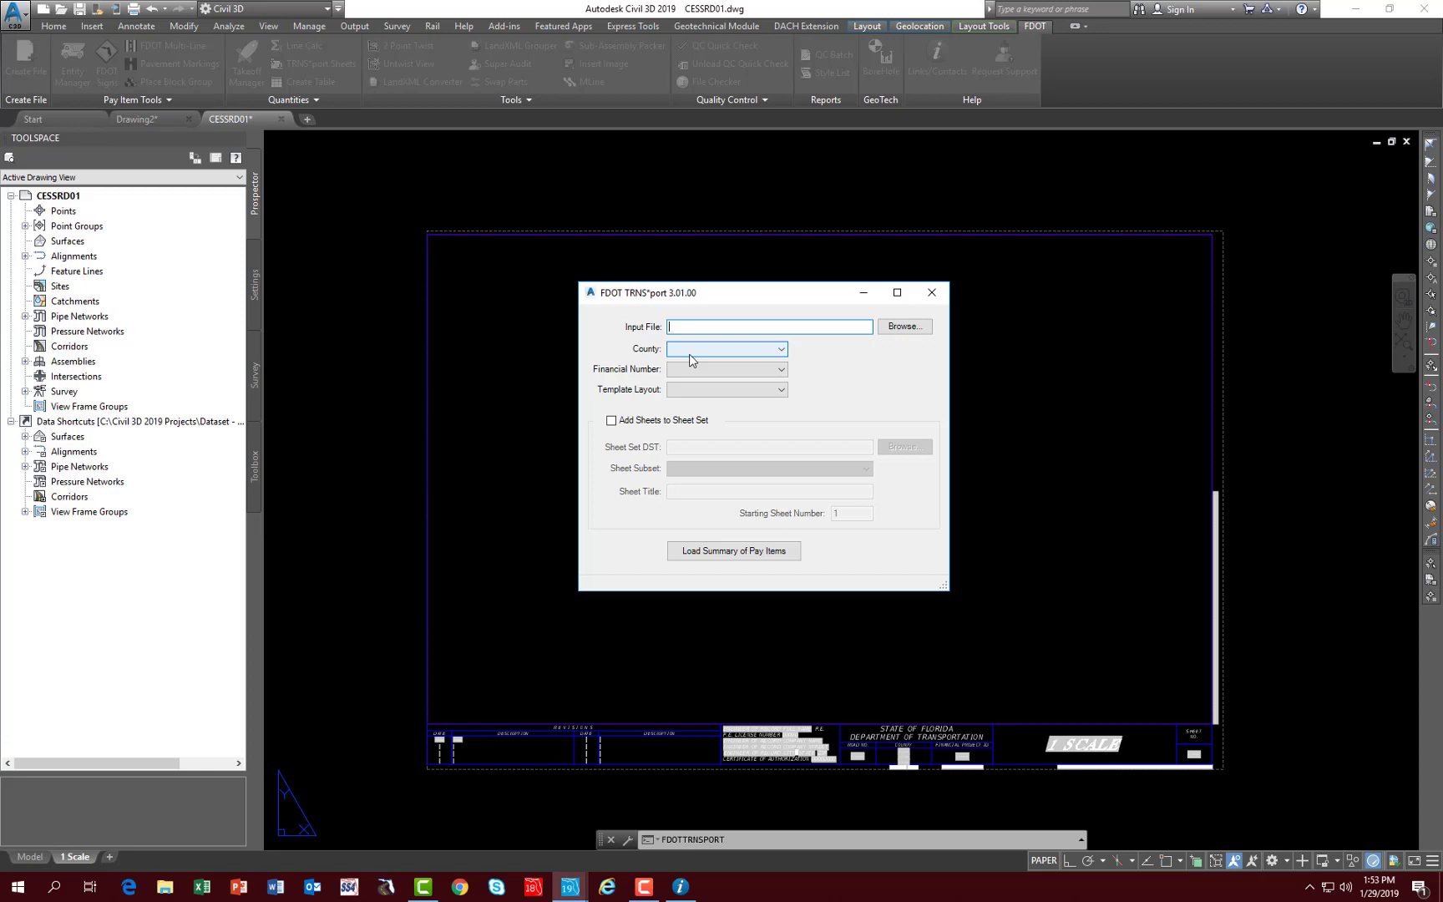
click(896, 327)
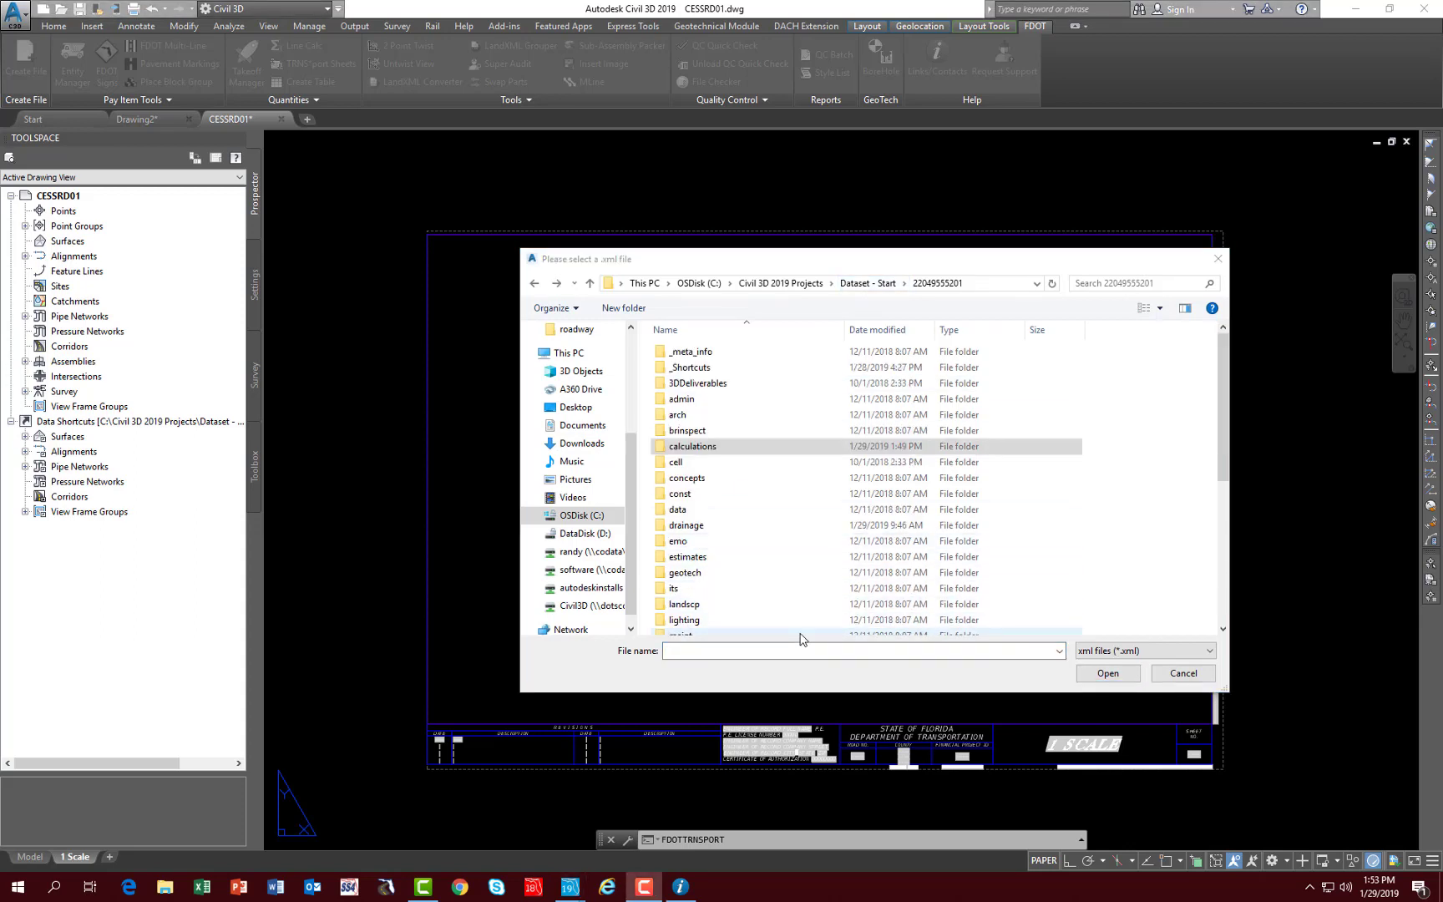
double_click(711, 450)
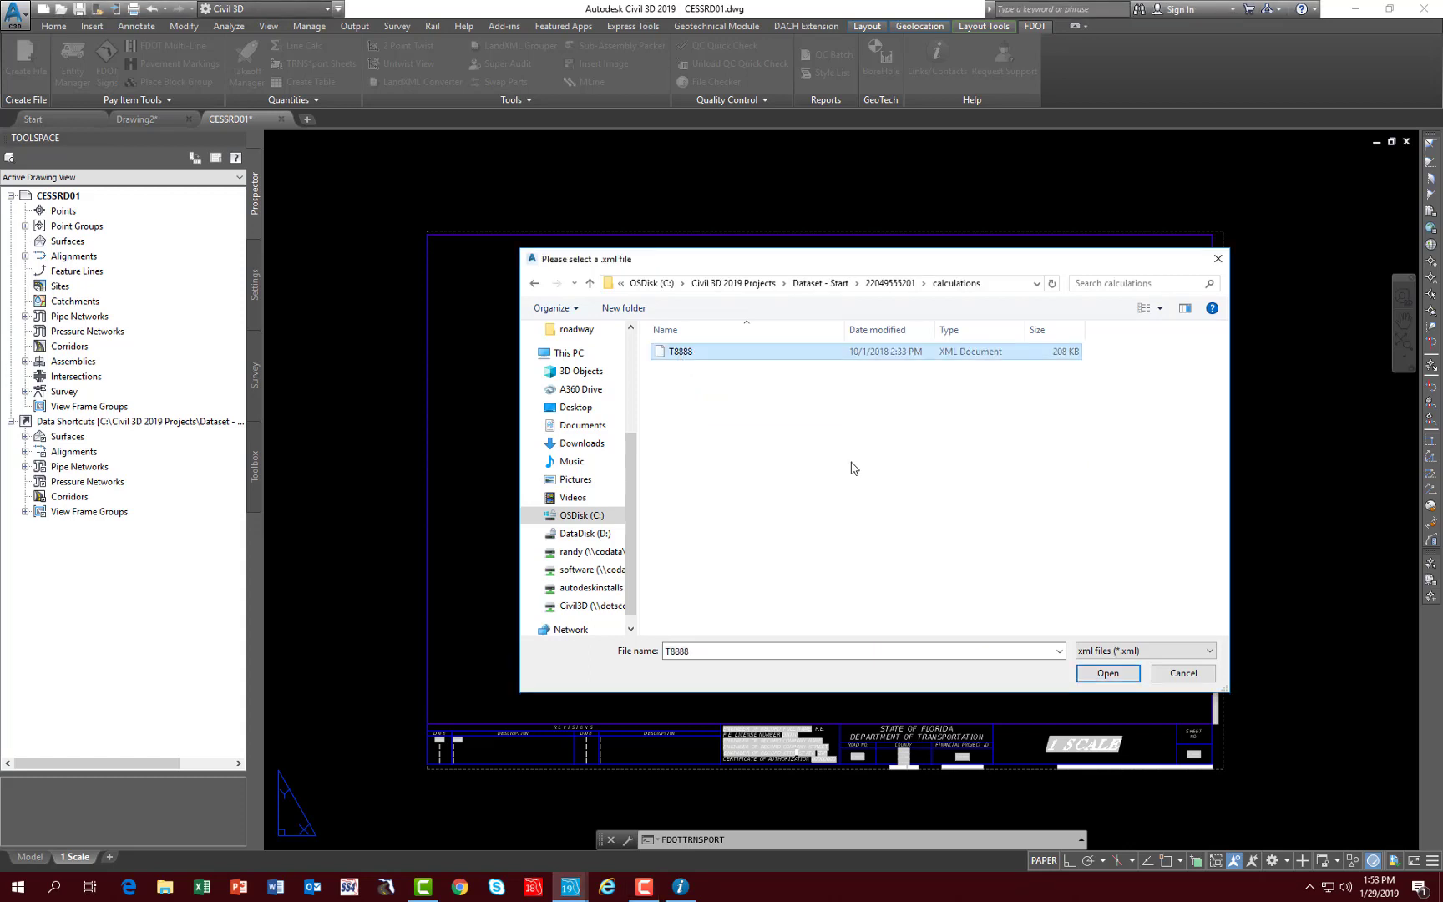
click(1107, 674)
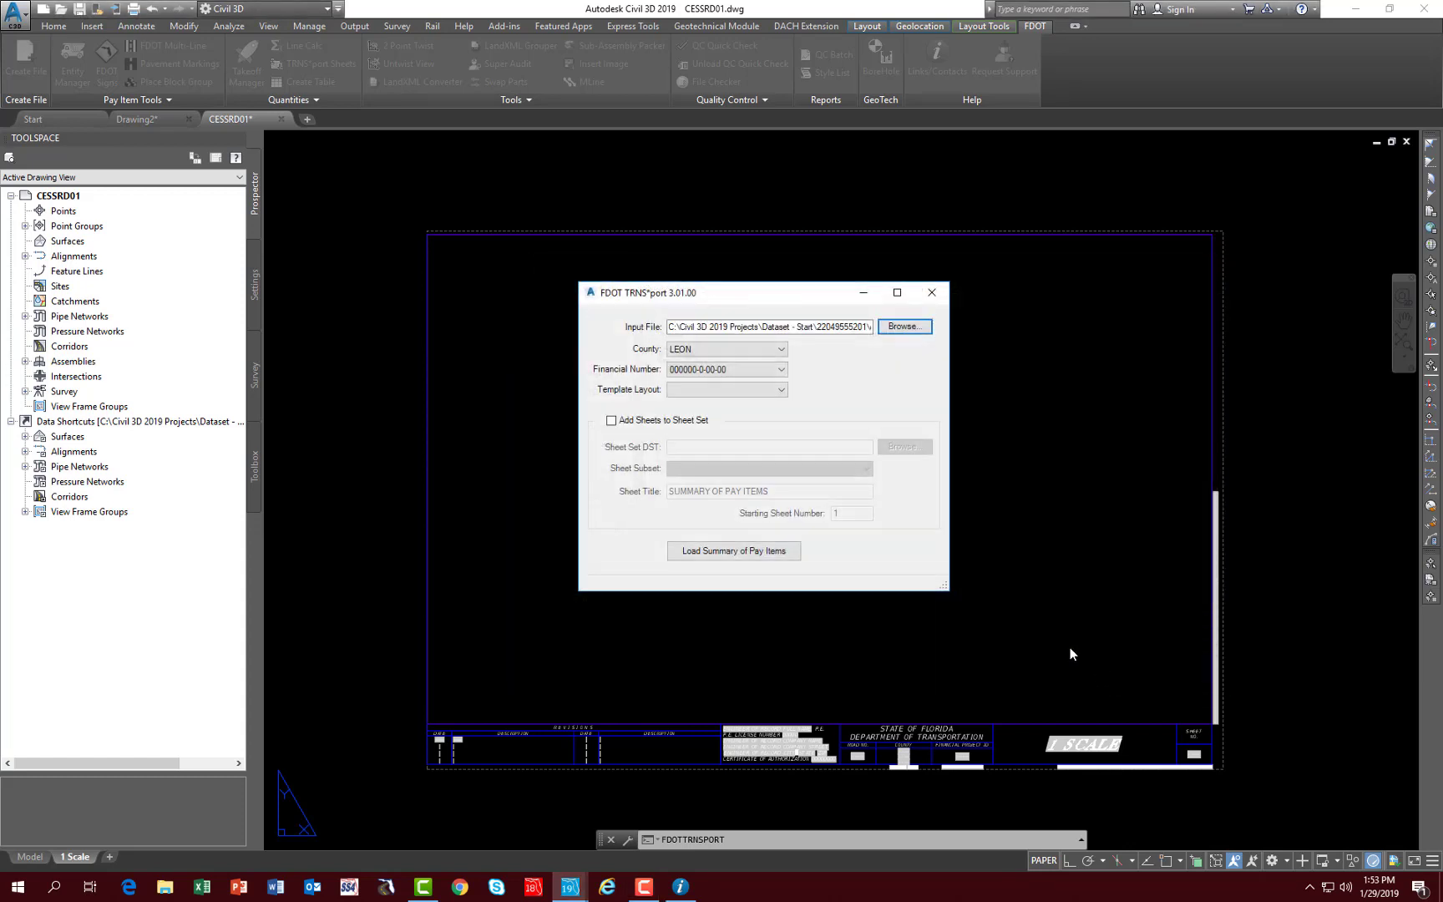
- Load the summary of pay items using the 1 Scale template layout, and close the TRNS*port tool
click(782, 391)
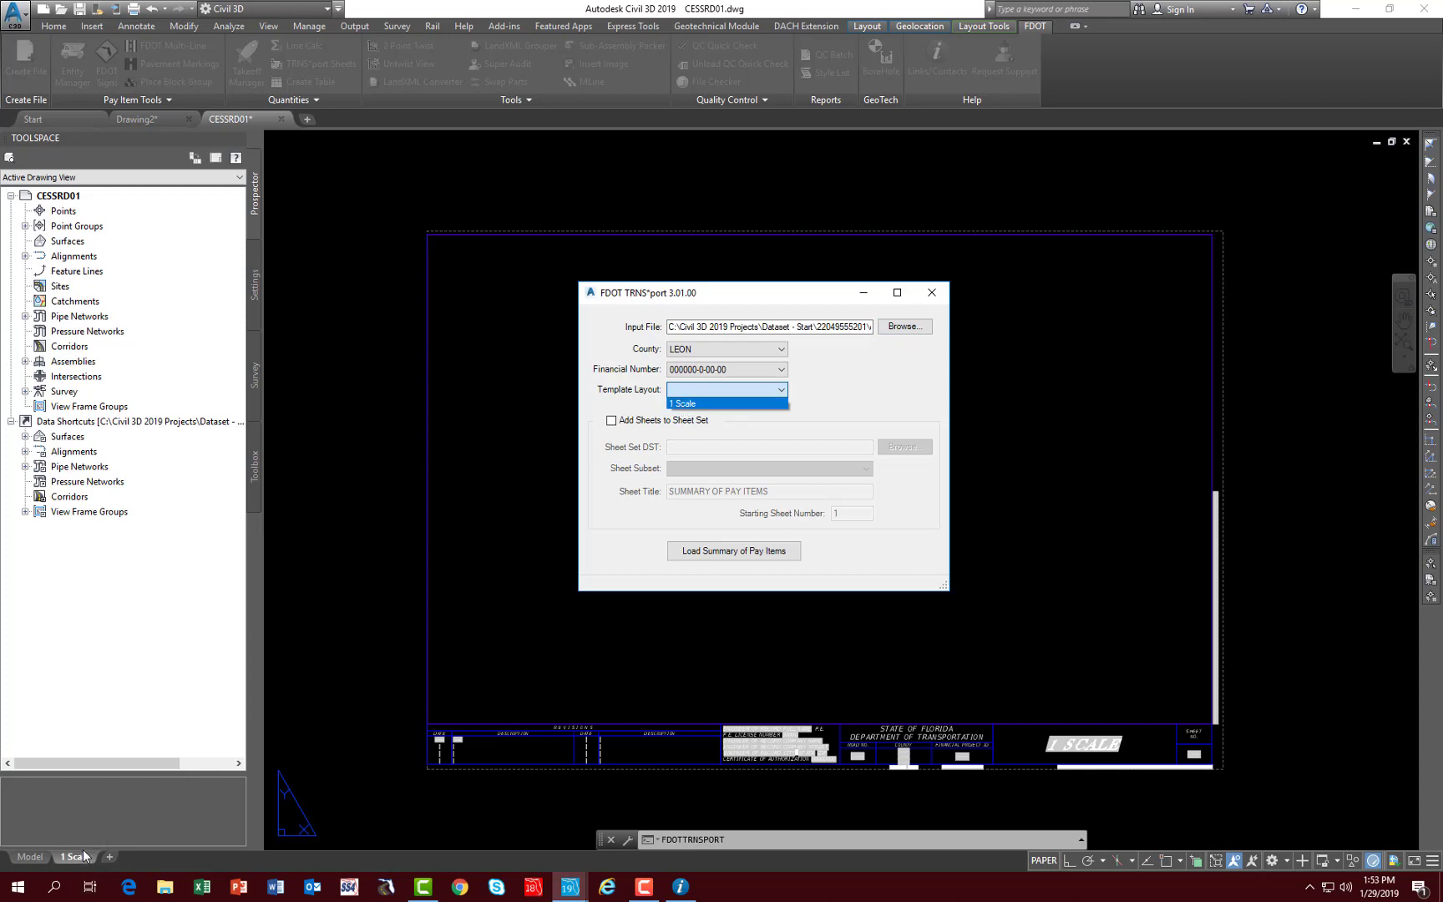
click(694, 405)
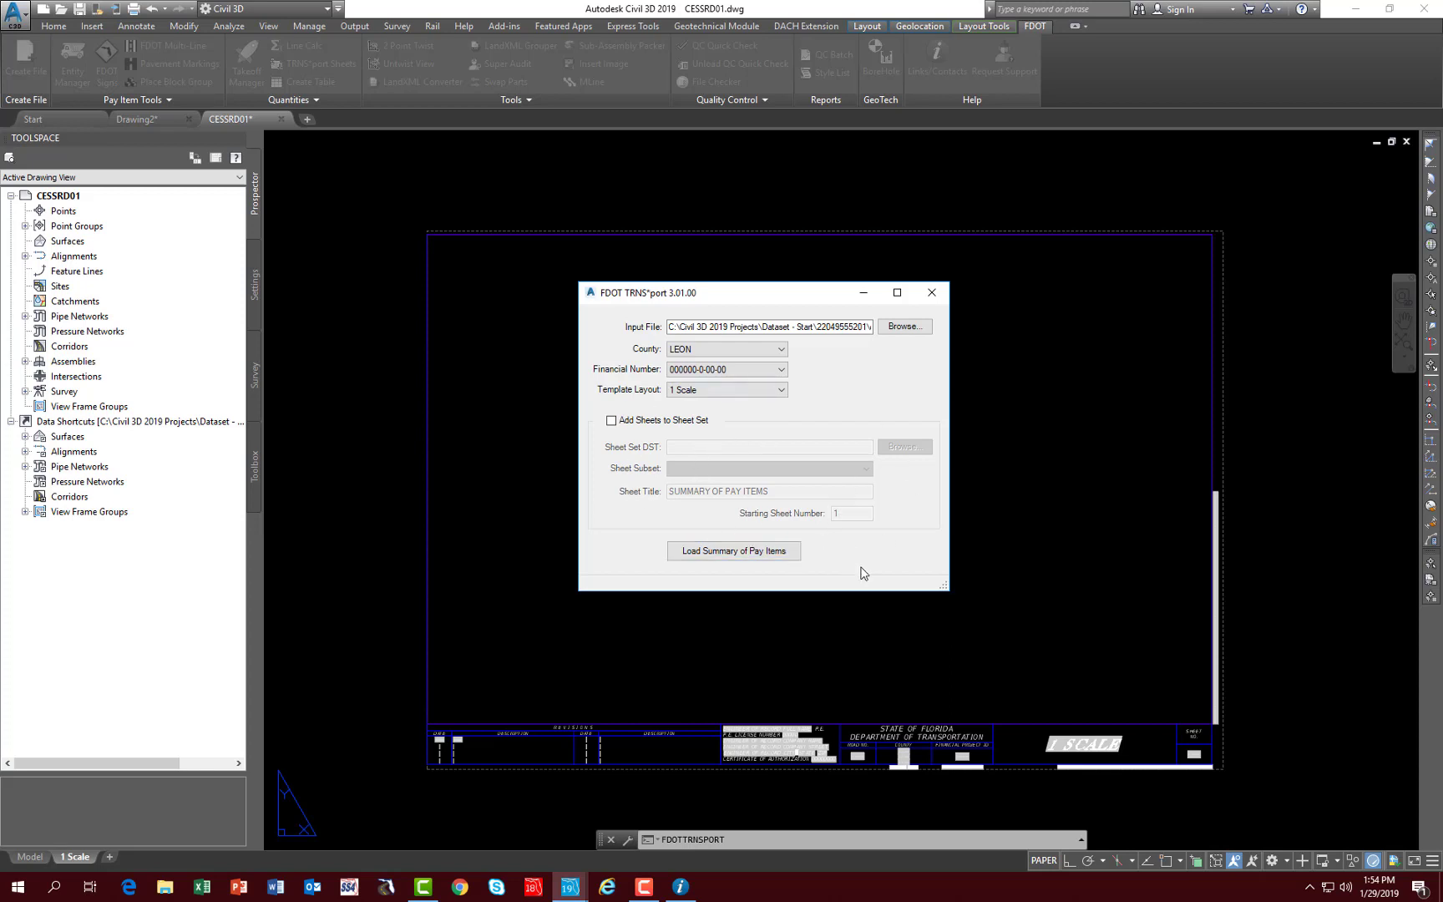
click(716, 556)
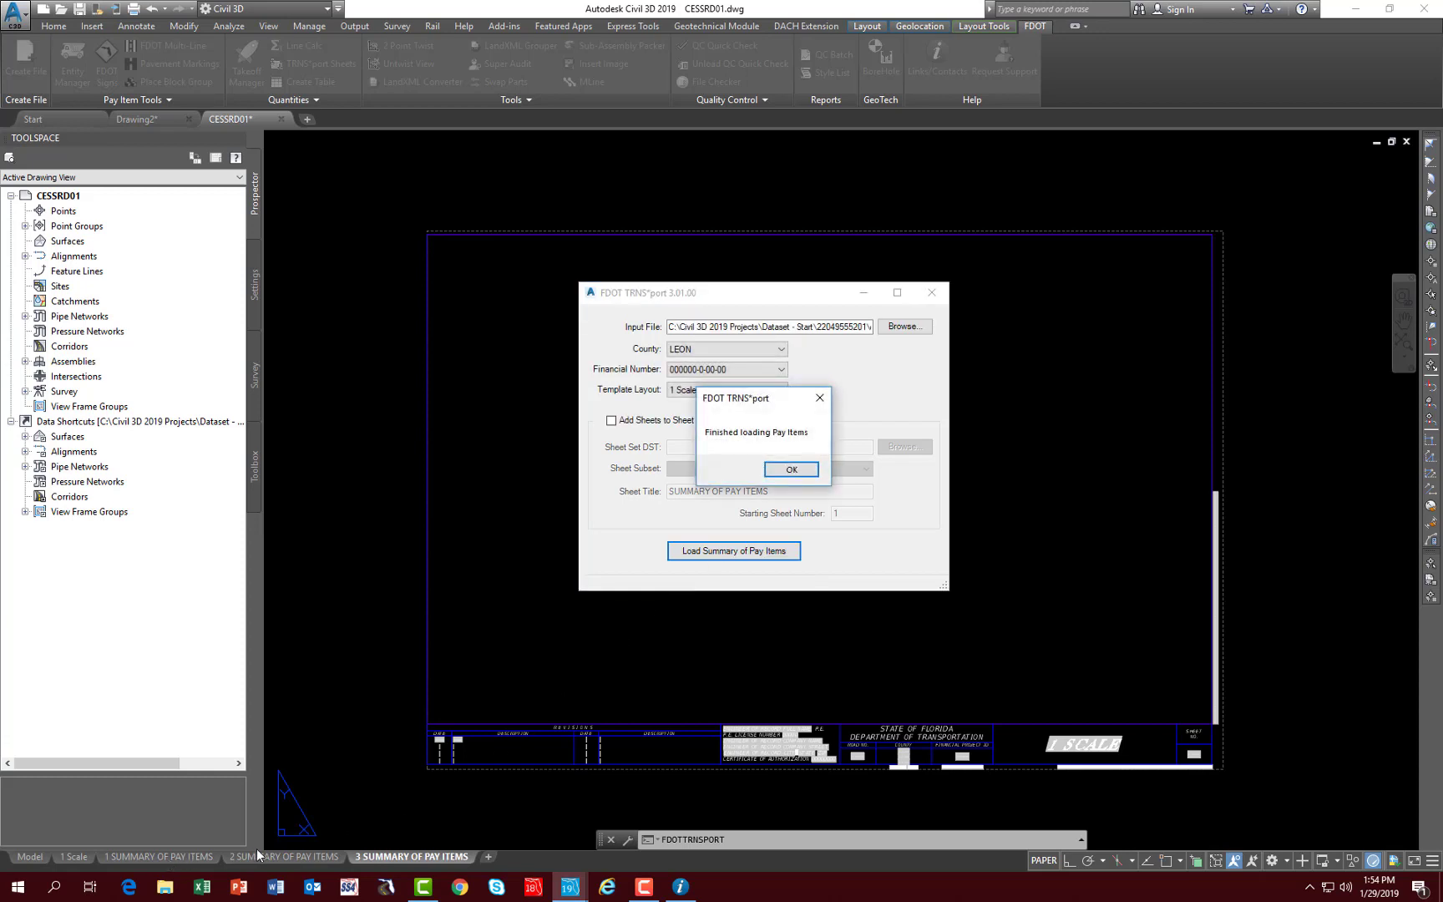
click(786, 470)
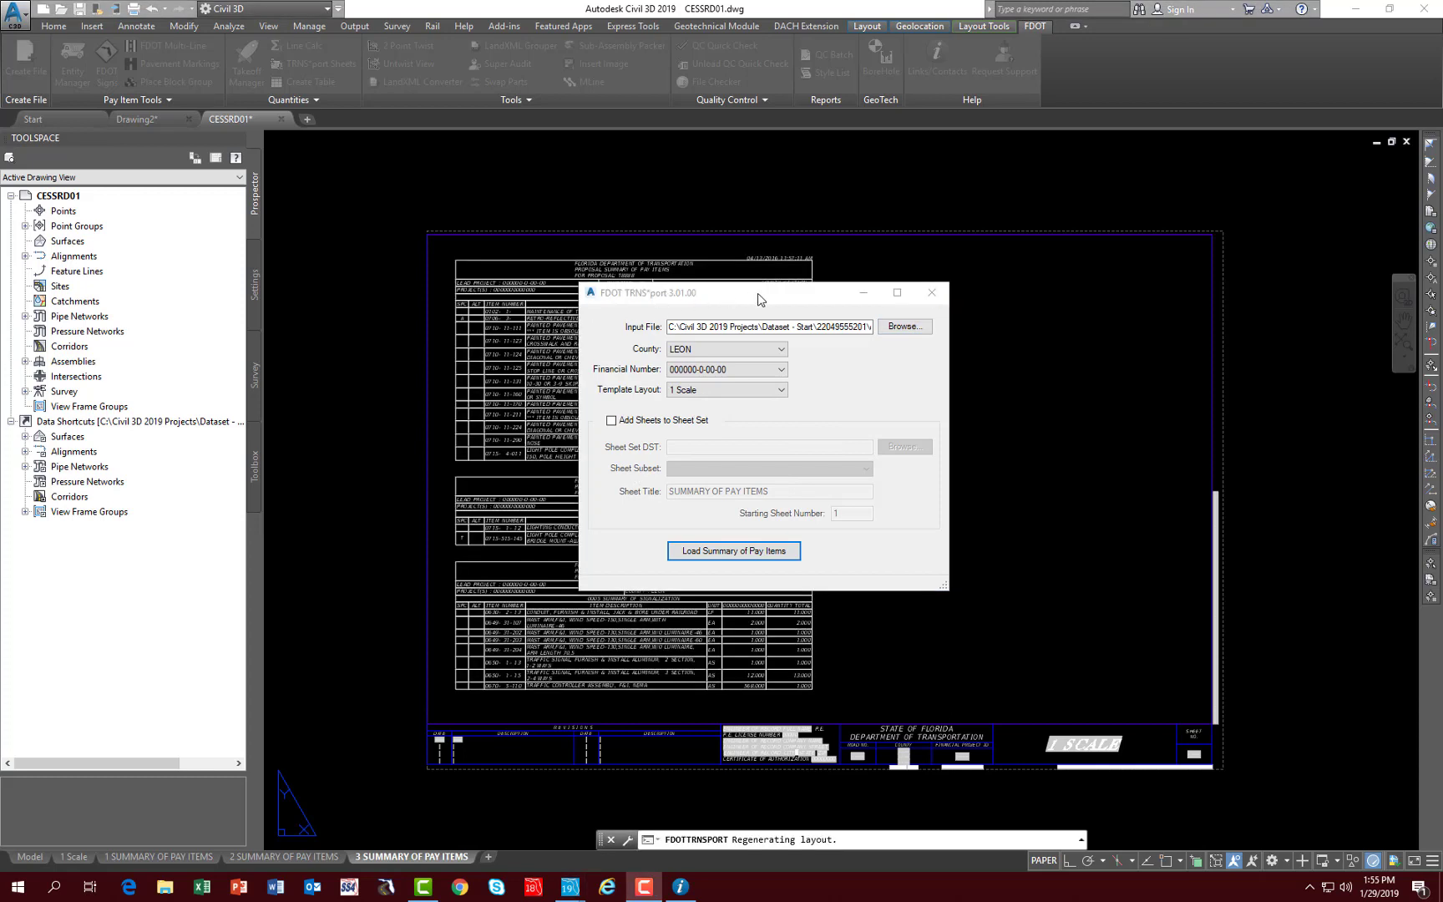
click(928, 294)
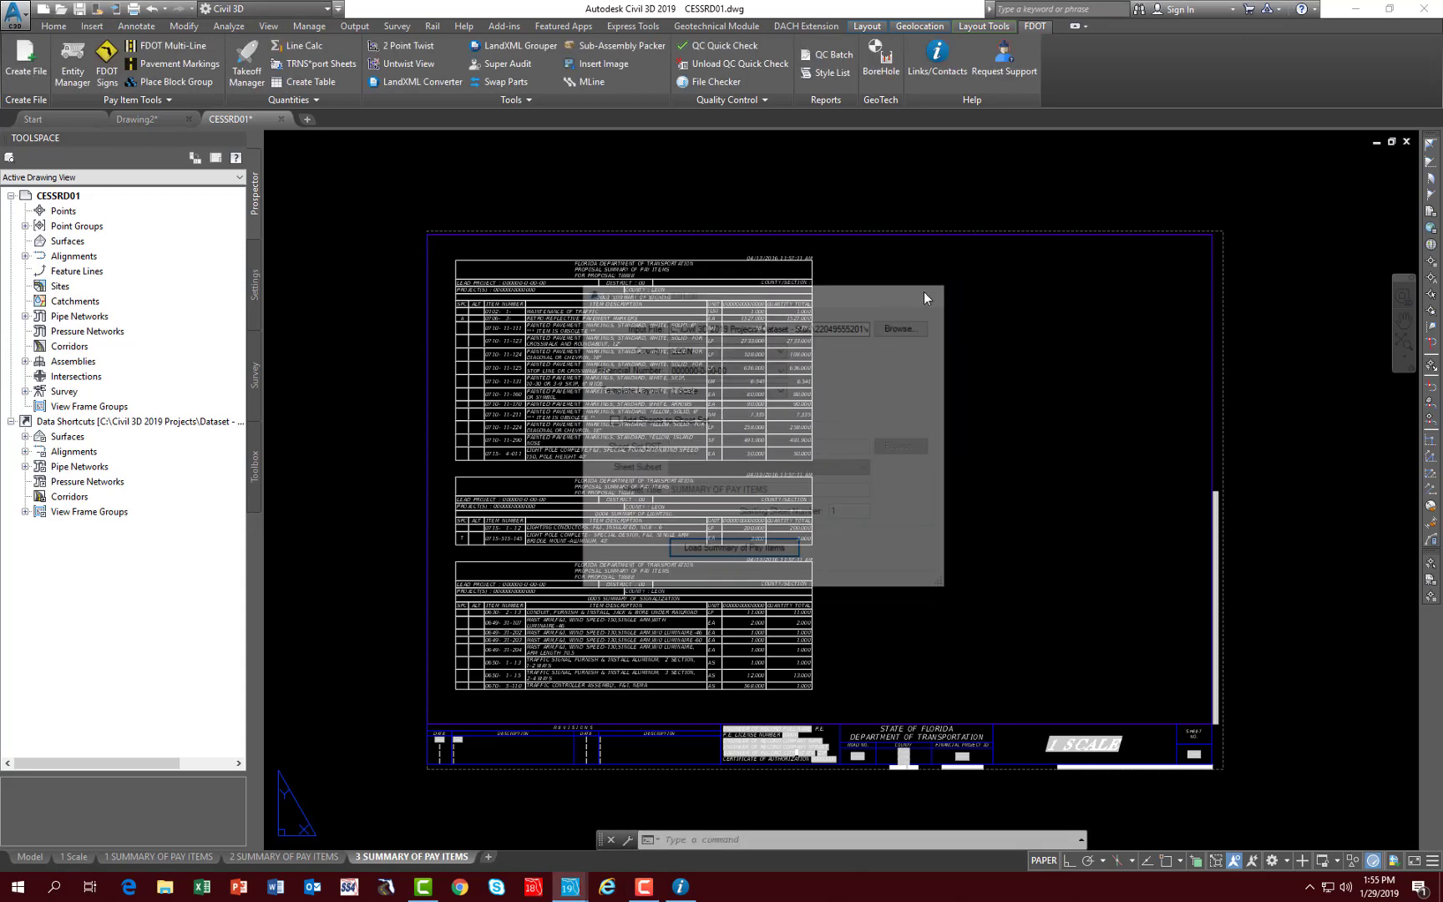
- Examine the pay item tables on the generated SUMMARY OF PAY ITEMS layouts and in model space, ending on the first summary sheet
click(171, 858)
click(251, 856)
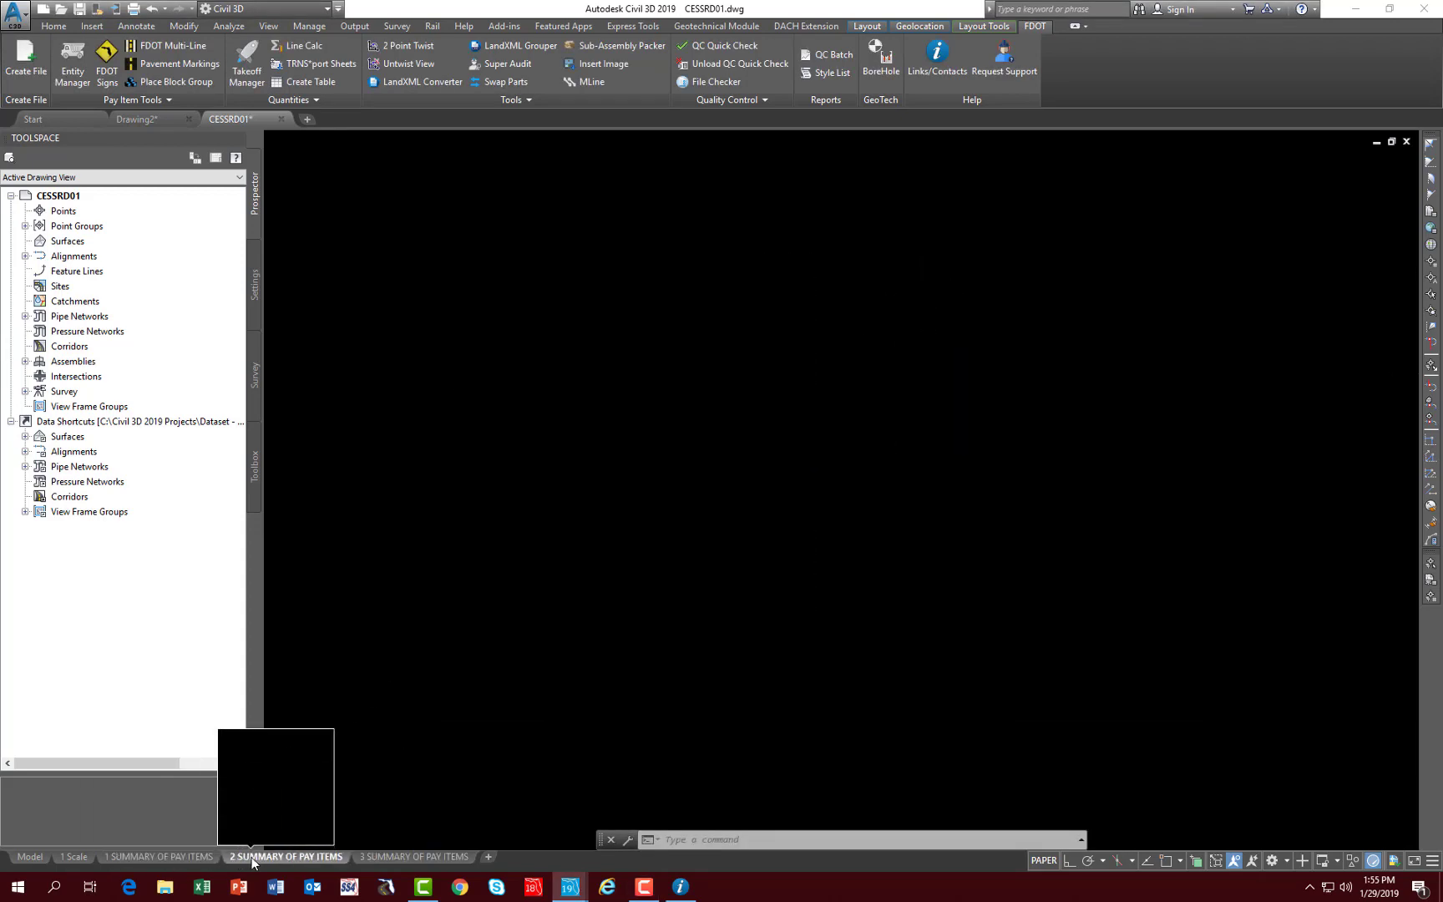
mouse_move(394, 865)
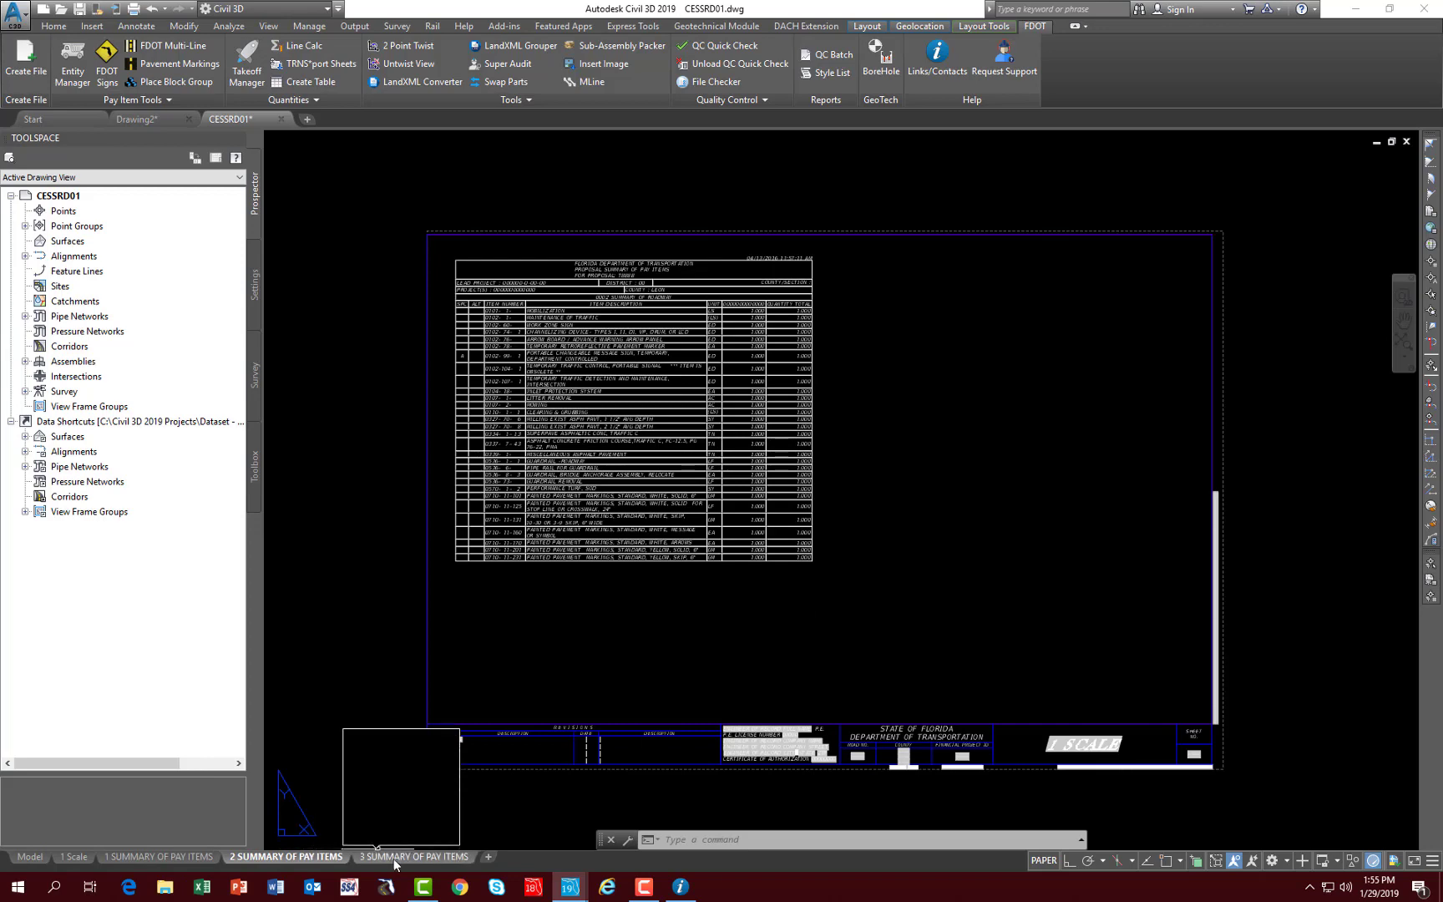
click(394, 861)
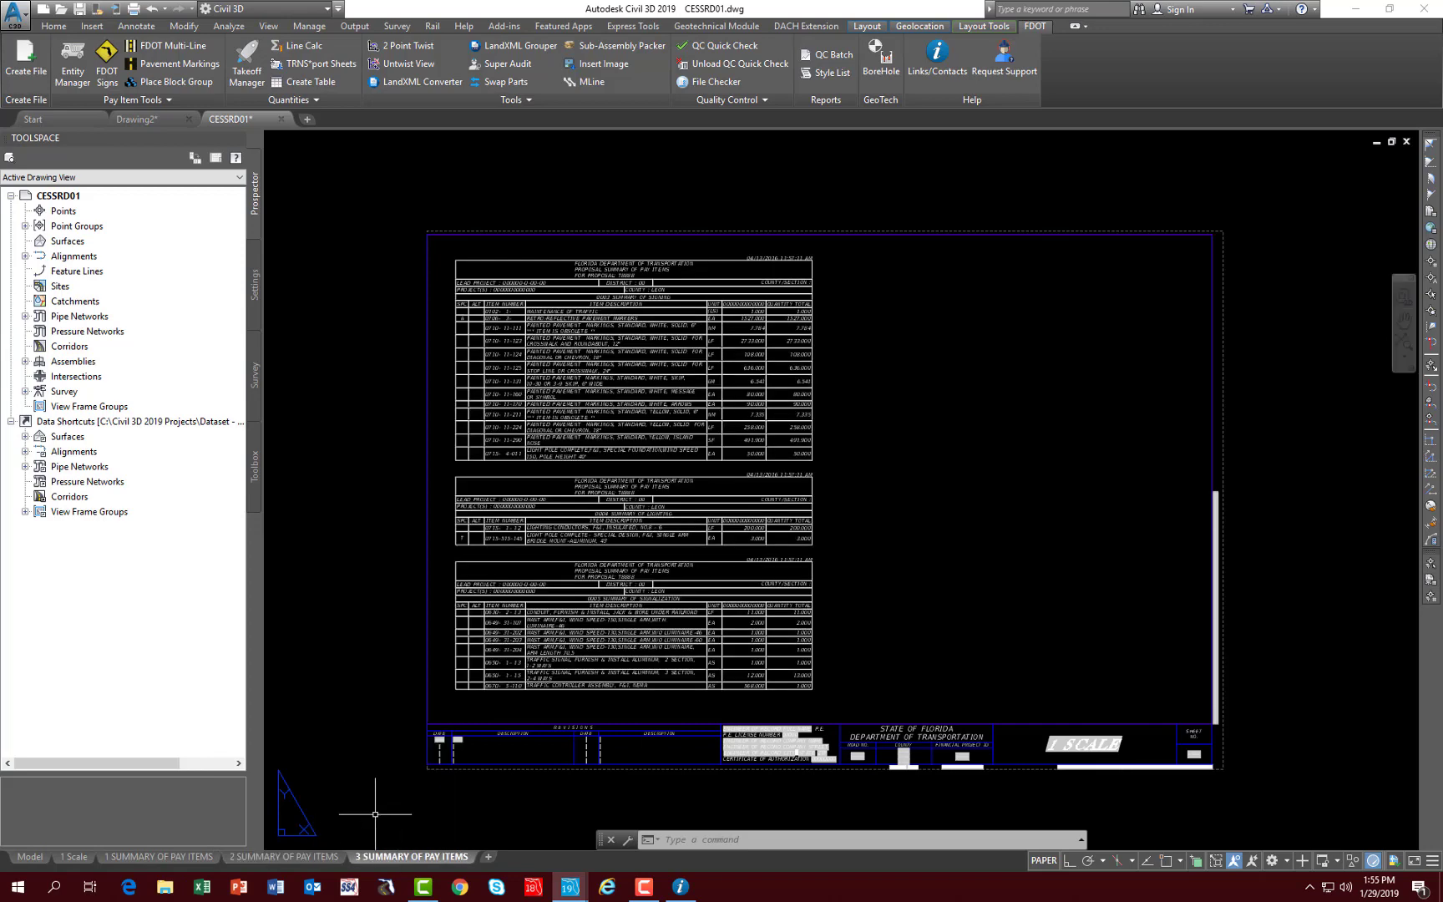
click(29, 858)
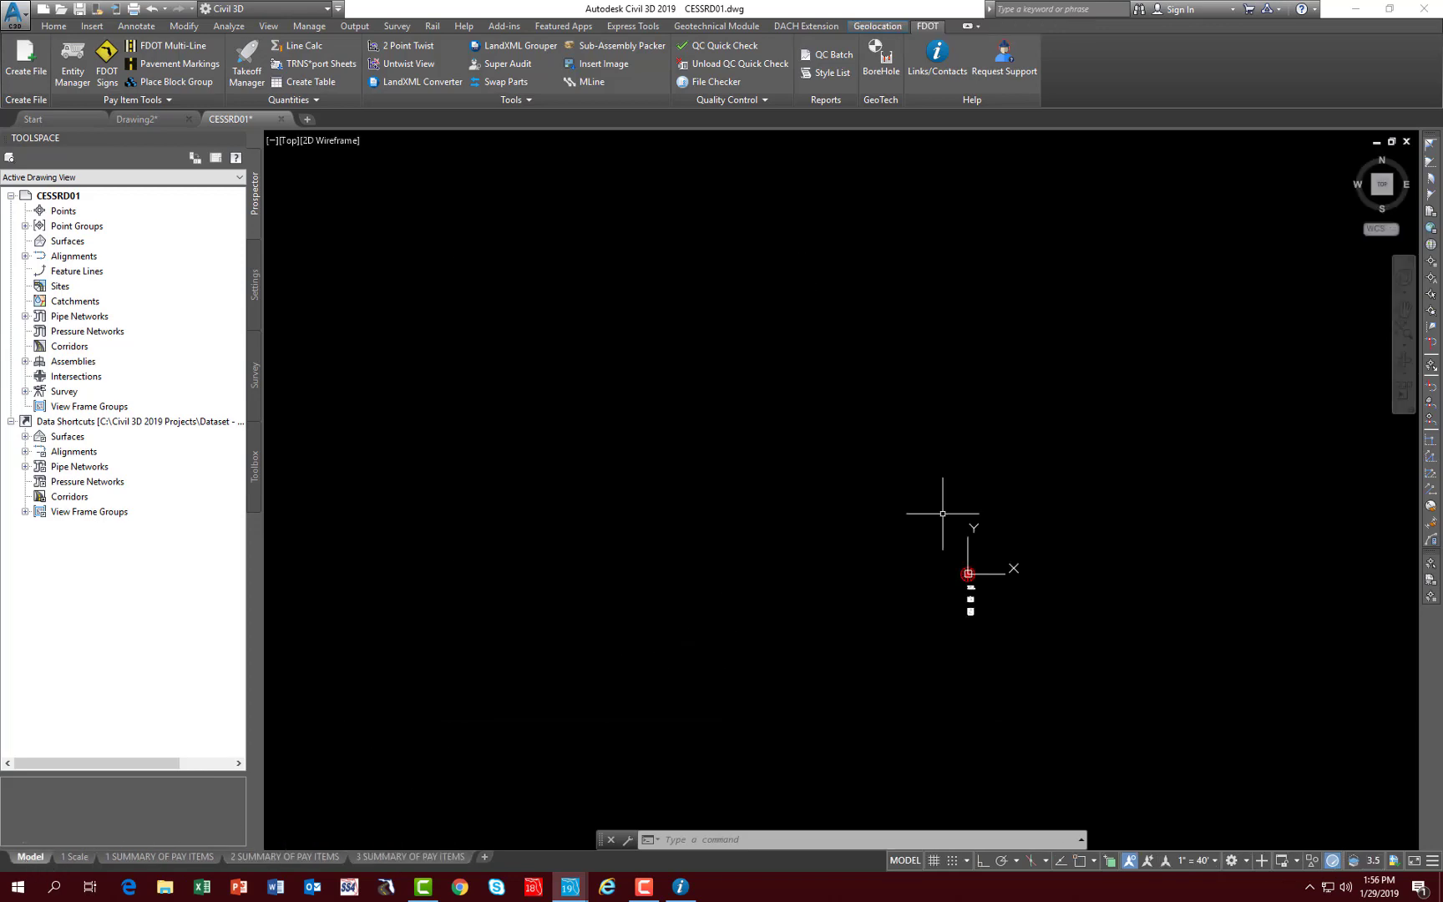
scroll(1002, 603, up, 5)
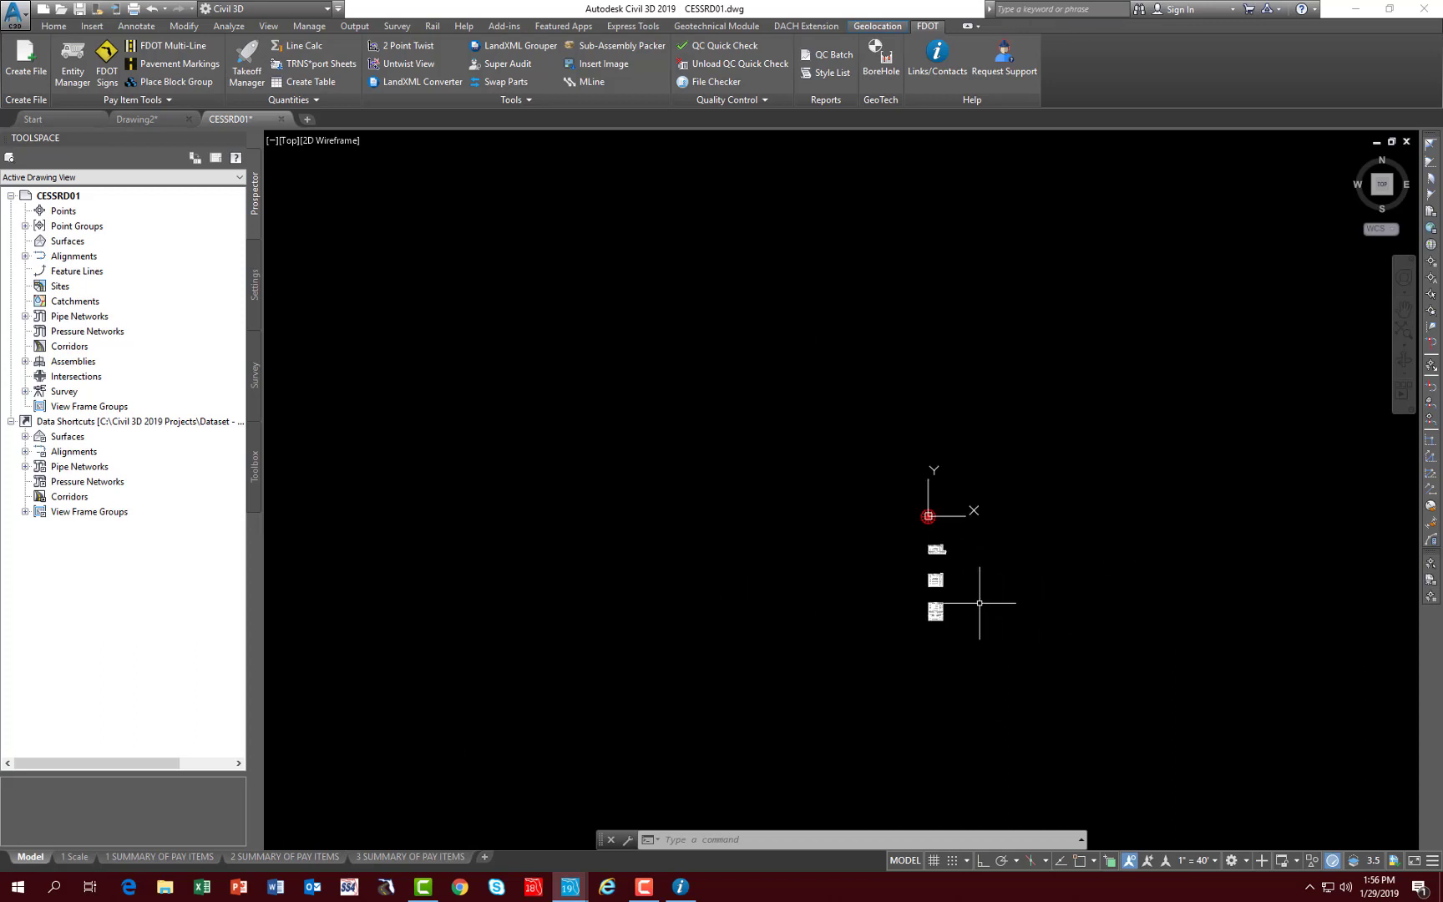
scroll(965, 597, up, 2)
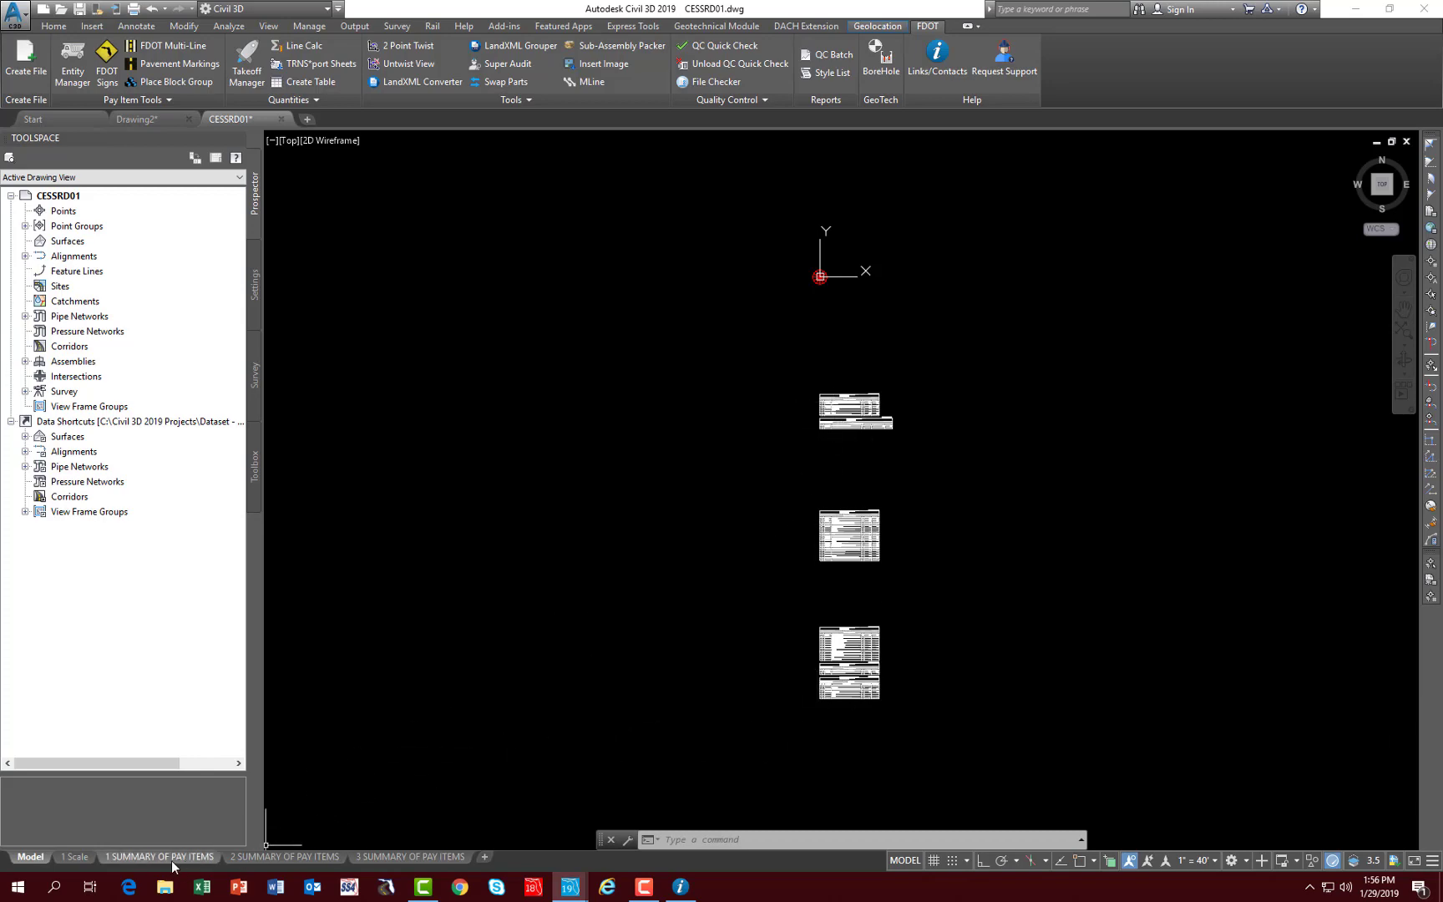
click(171, 857)
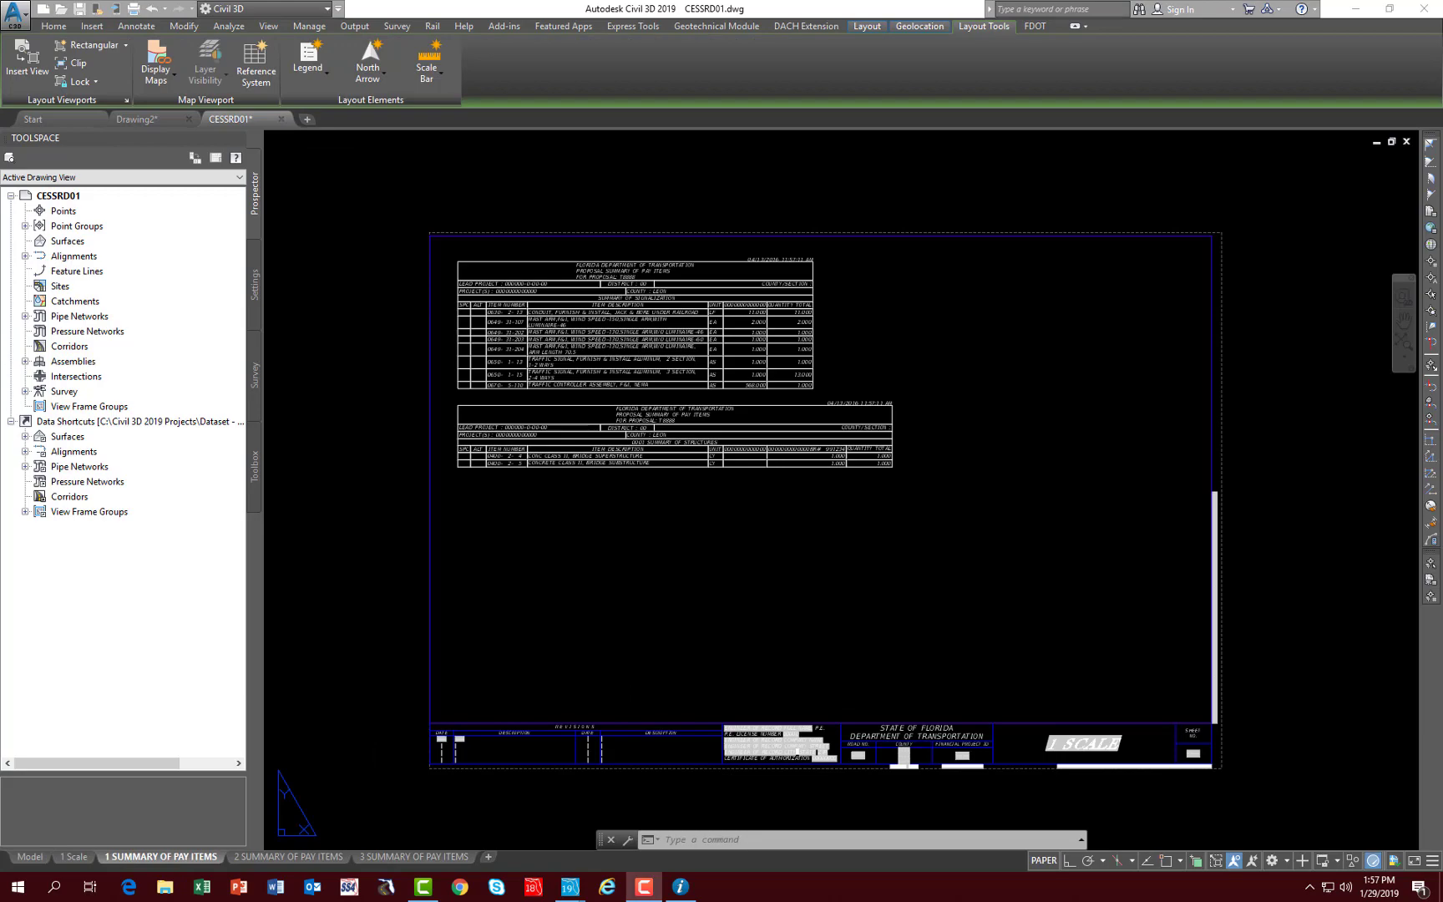